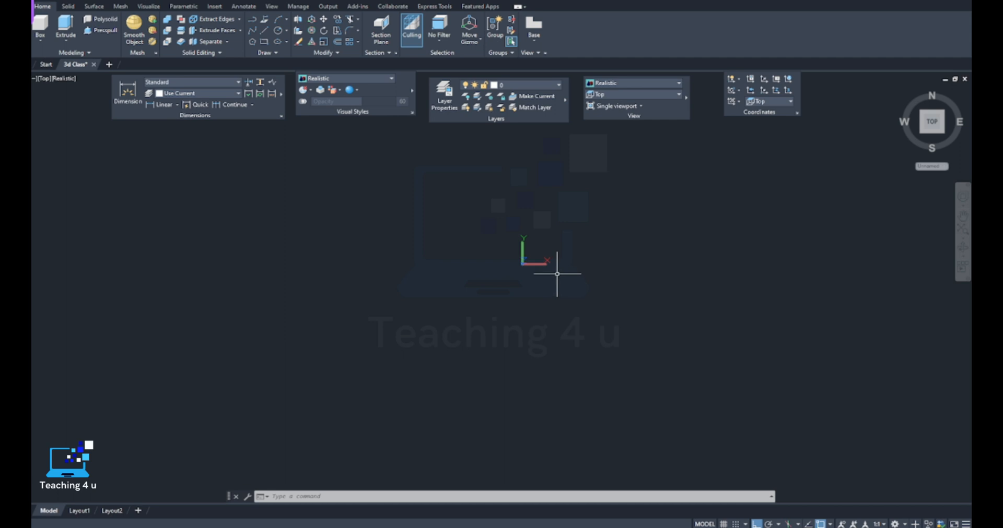
- Switch the visual style to 2D Wireframe and set the drawing view to Front
middle_drag(577, 260, 543, 271)
scroll(517, 282, up, 3)
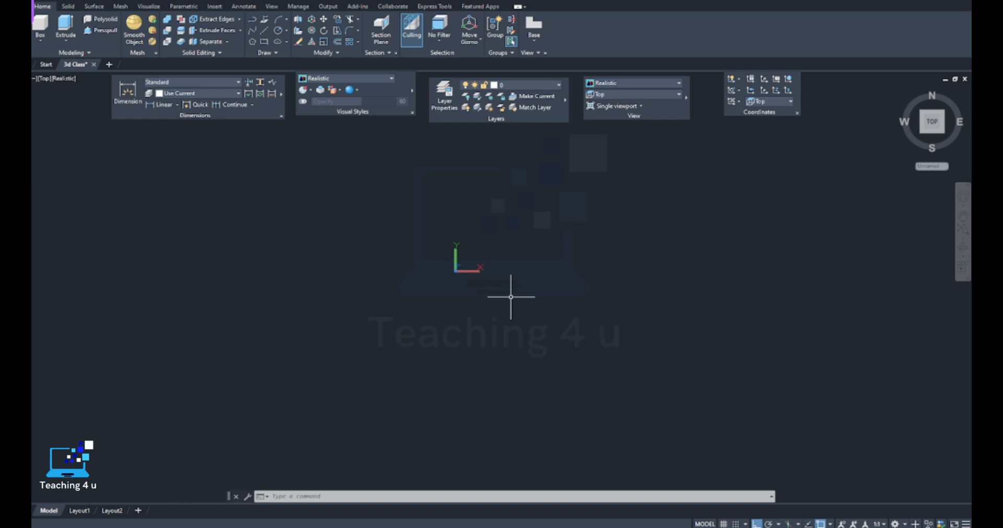
click(619, 83)
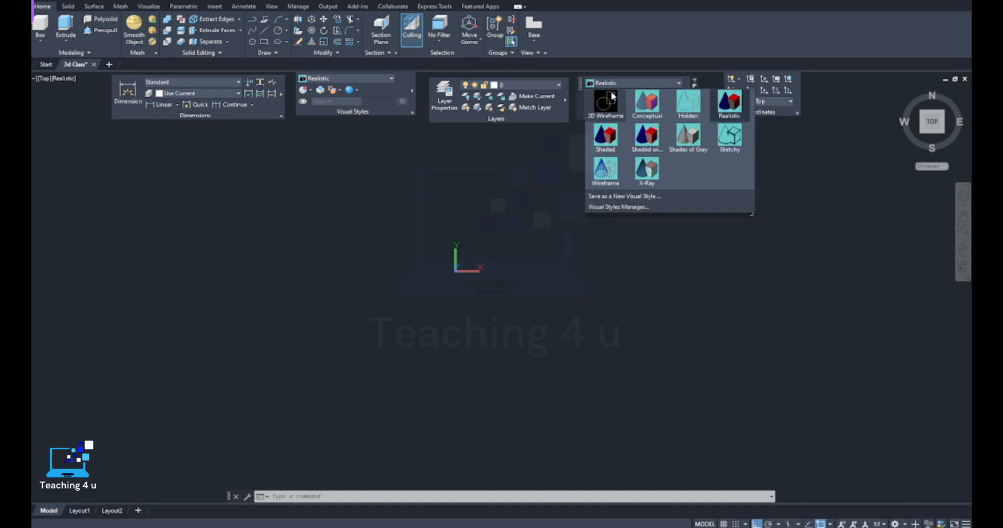
click(613, 95)
click(613, 95)
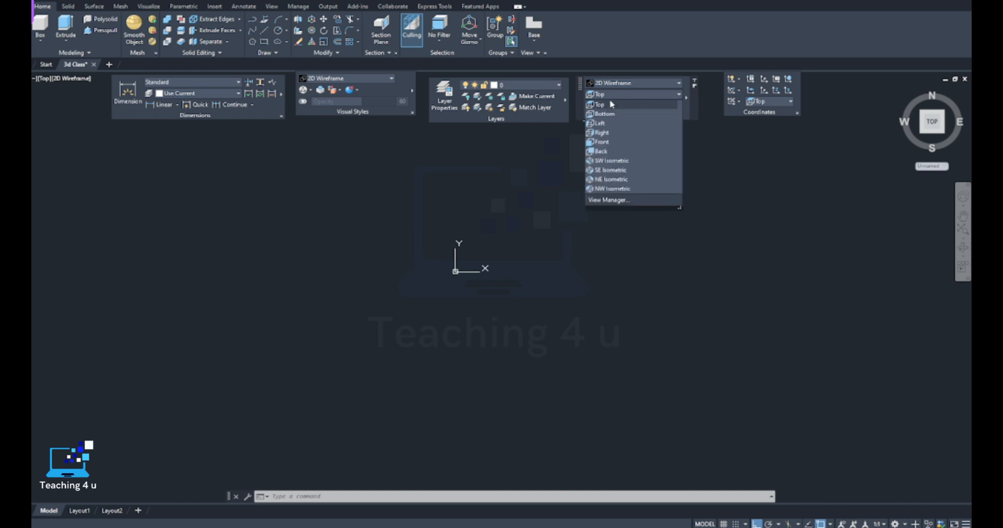
click(610, 104)
click(608, 95)
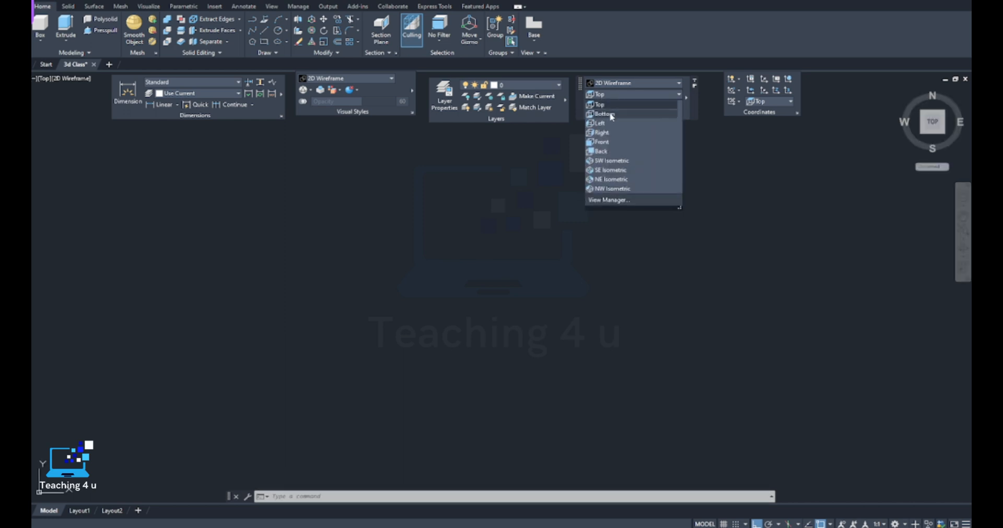
click(601, 141)
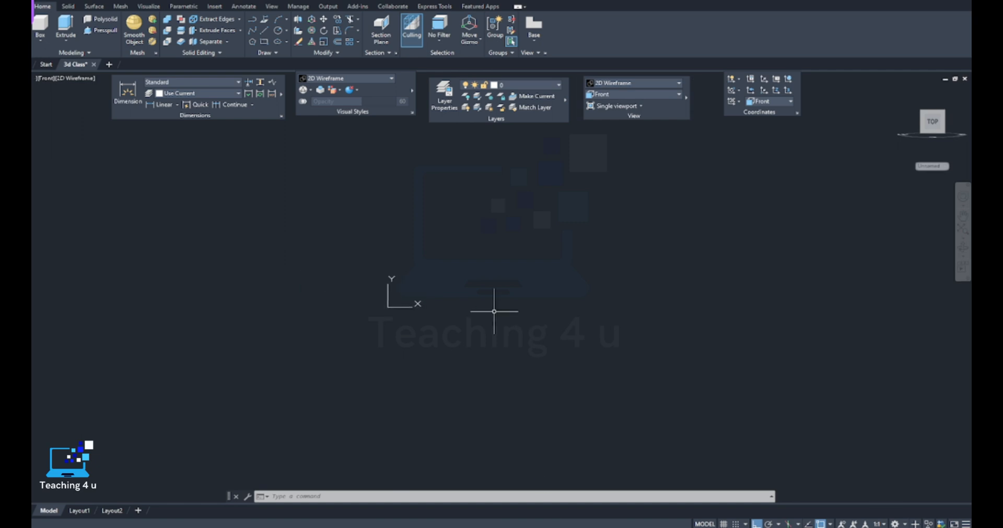
text(l)
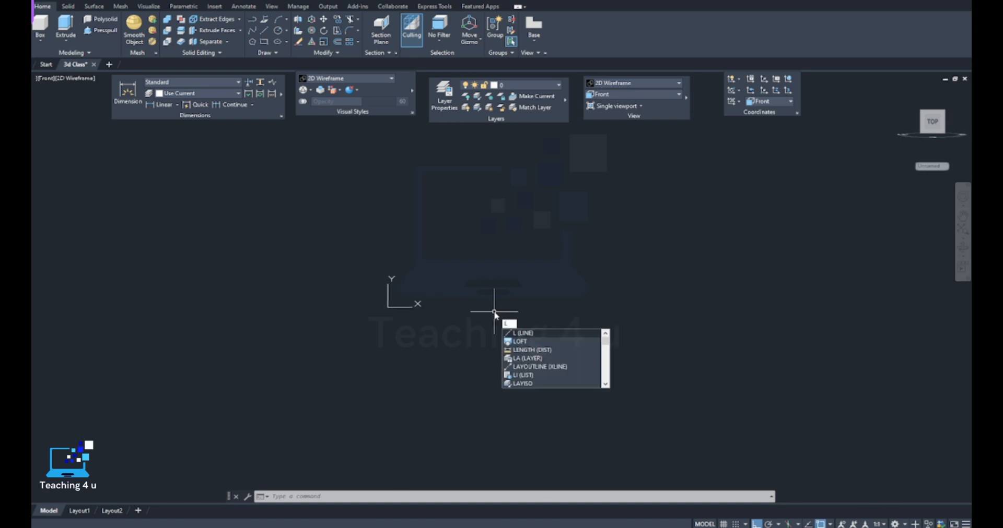
key(Return)
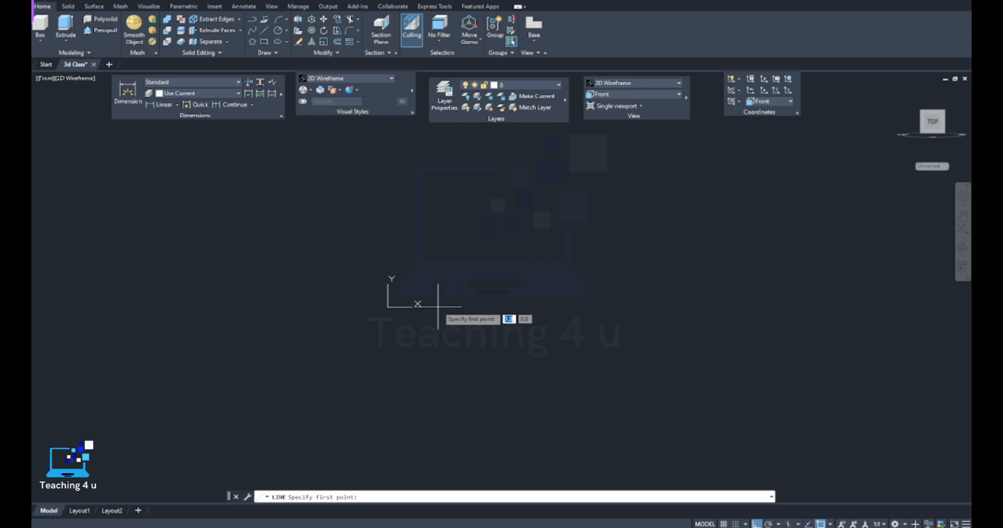
key(Escape)
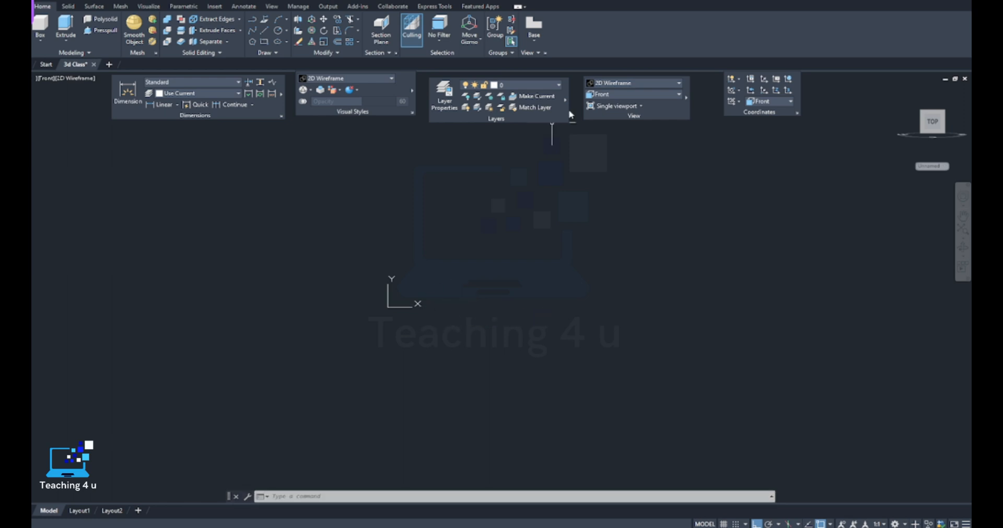
- Reapply the Front view and draw a vertical line 500 units long upward from the origin 0,0
click(609, 94)
click(613, 142)
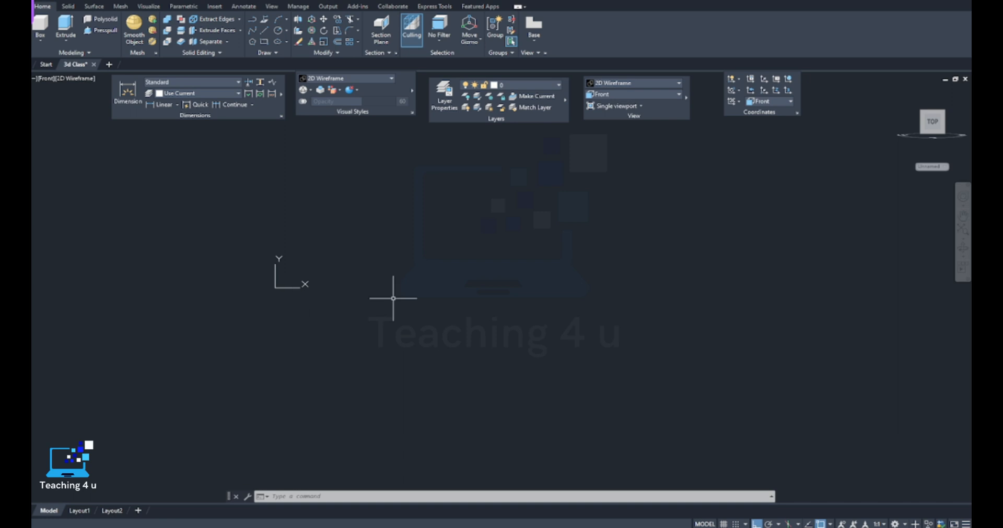
text(l)
key(Return)
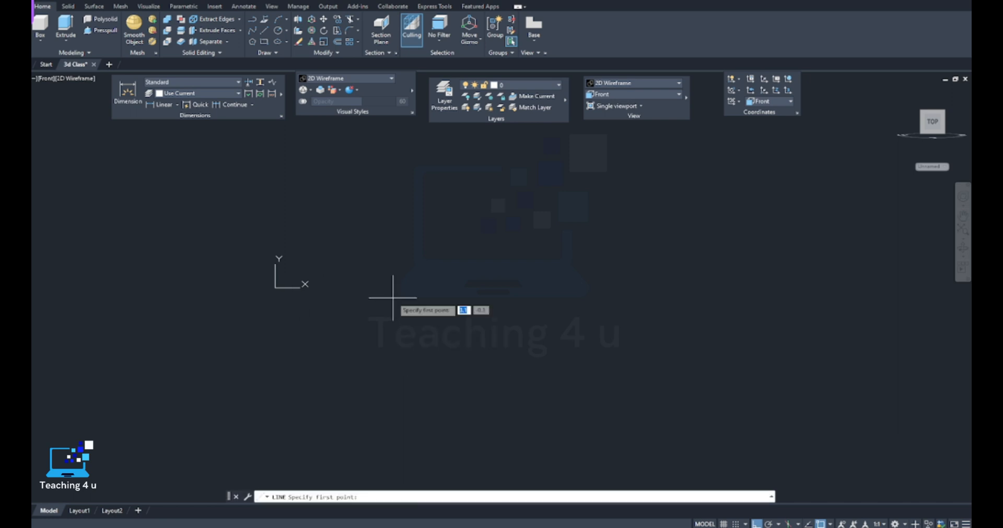
text(0)
key(Tab)
text(0)
key(Return)
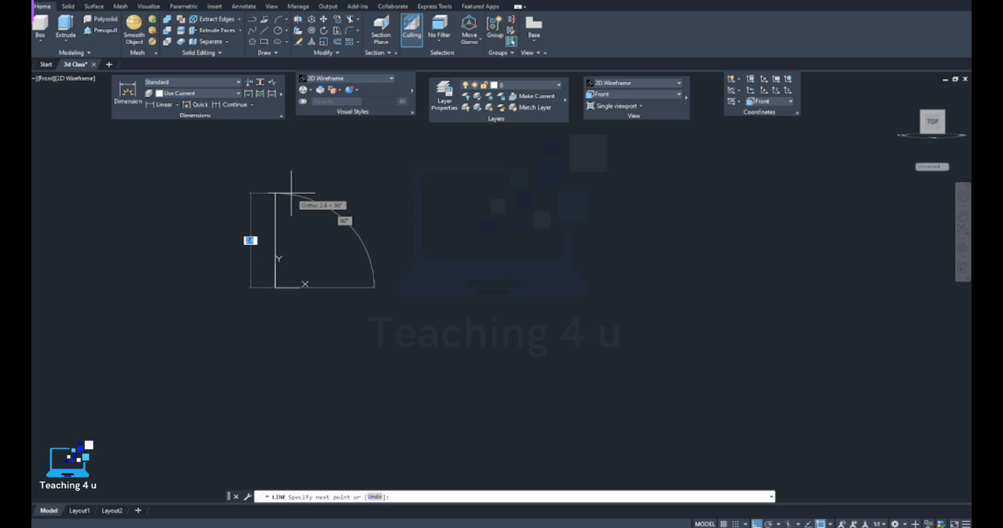
text(500)
key(Return)
key(Escape)
scroll(300, 245, down, 4)
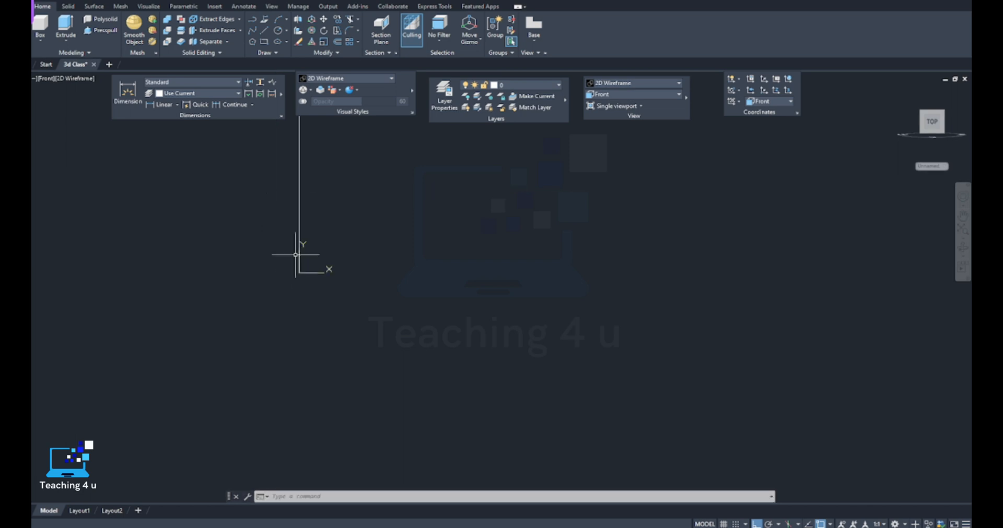
- Draw a 150-unit line rising at 45° to the right from the midpoint of the vertical line
scroll(308, 220, up, 3)
middle_drag(308, 221, 330, 343)
scroll(313, 282, up, 3)
scroll(330, 343, down, 3)
key(Return)
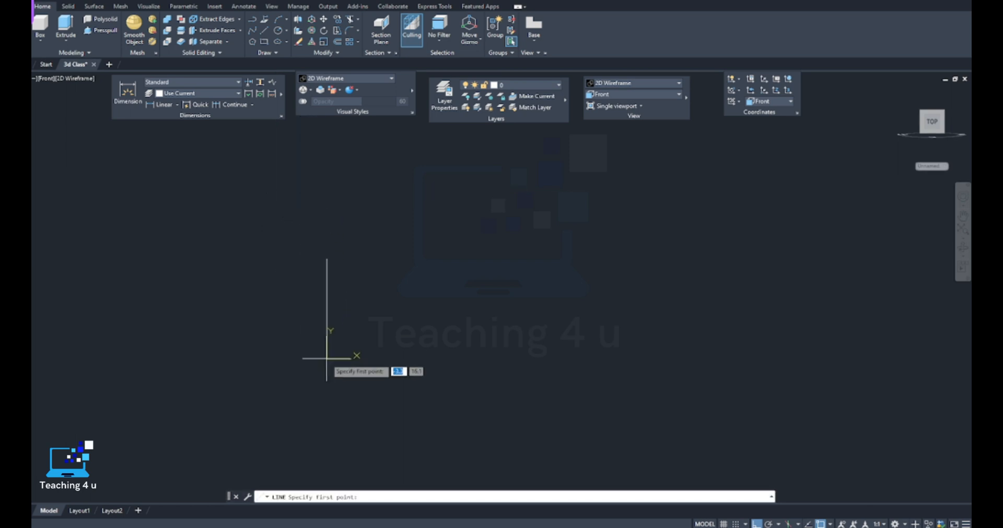
click(326, 309)
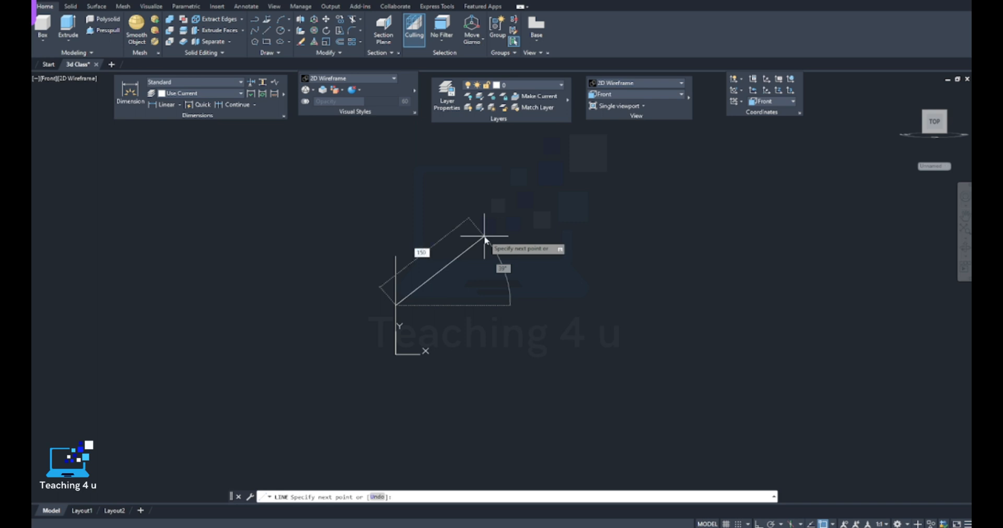
text(150)
key(Tab)
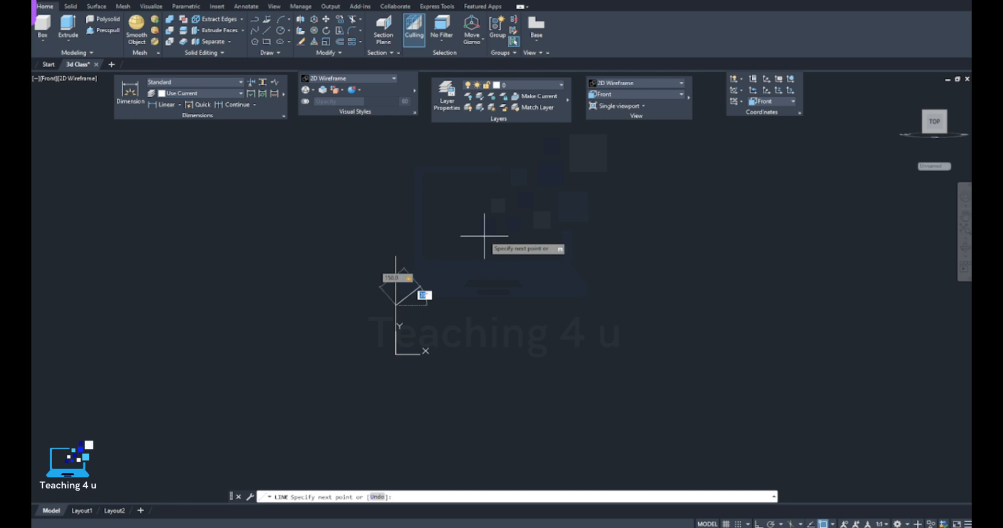
key(Return)
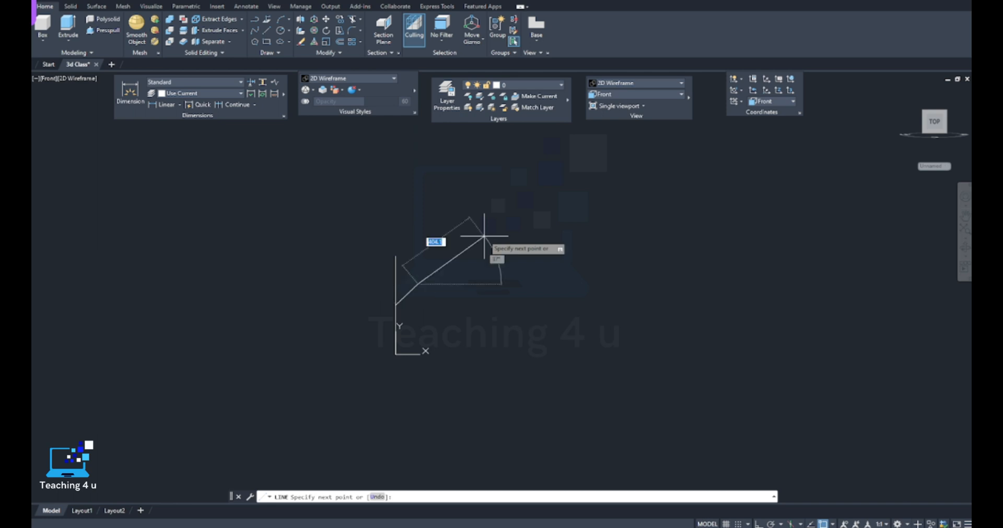
key(Escape)
- Add a linear dimension for the vertical line's full length, placed to the left of the line
scroll(418, 321, up, 4)
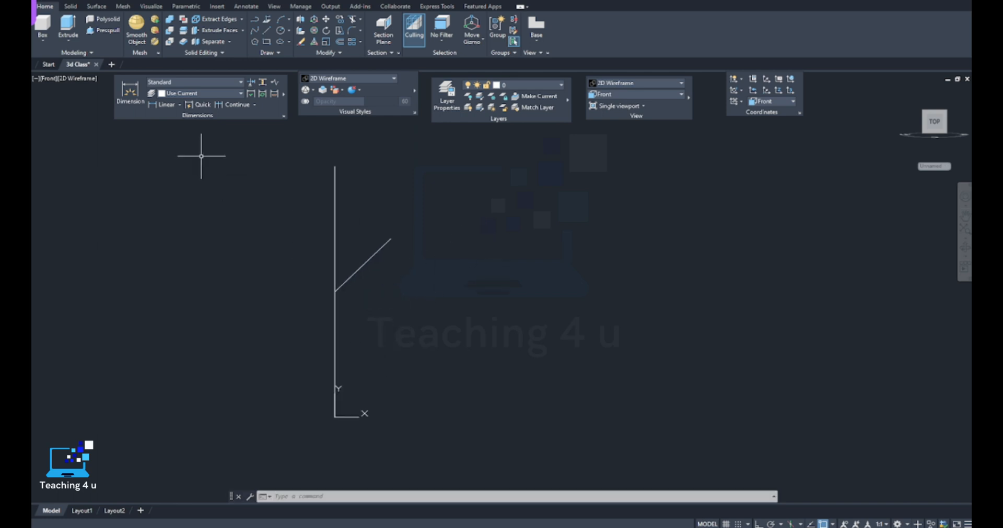
click(180, 105)
click(170, 119)
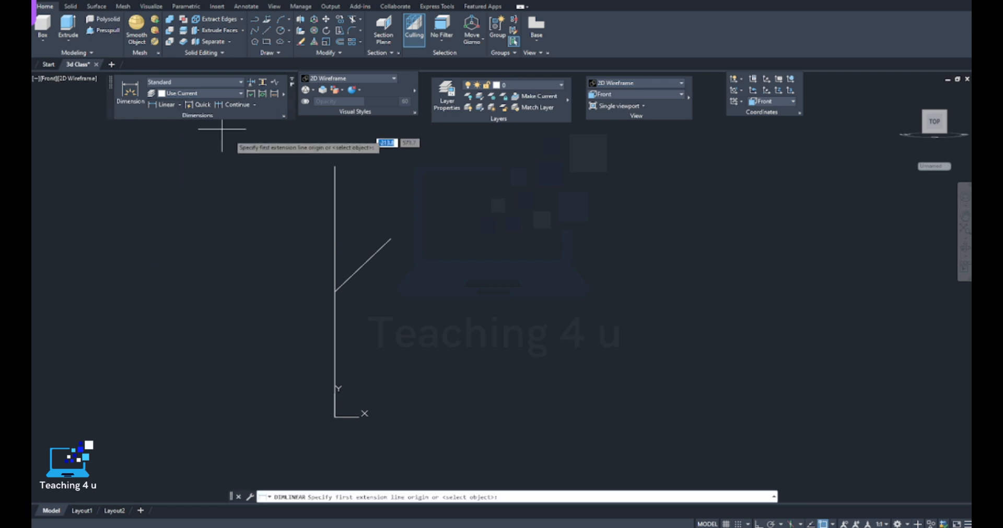
click(335, 167)
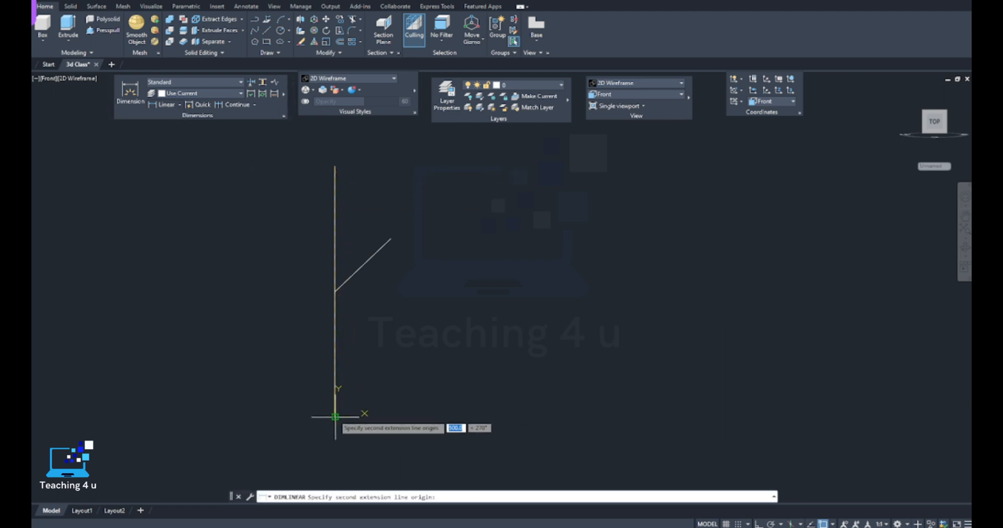
click(334, 416)
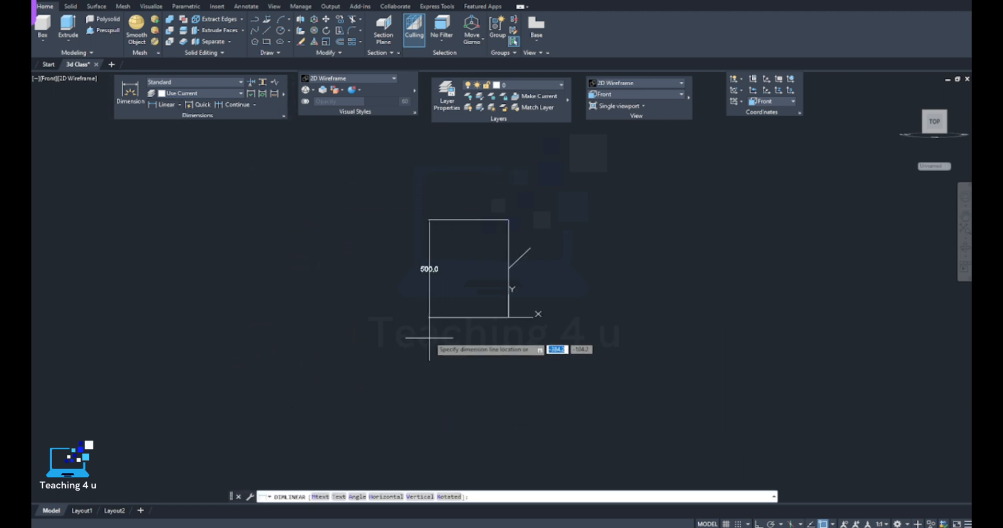
click(434, 329)
scroll(553, 256, up, 4)
key(Return)
click(432, 291)
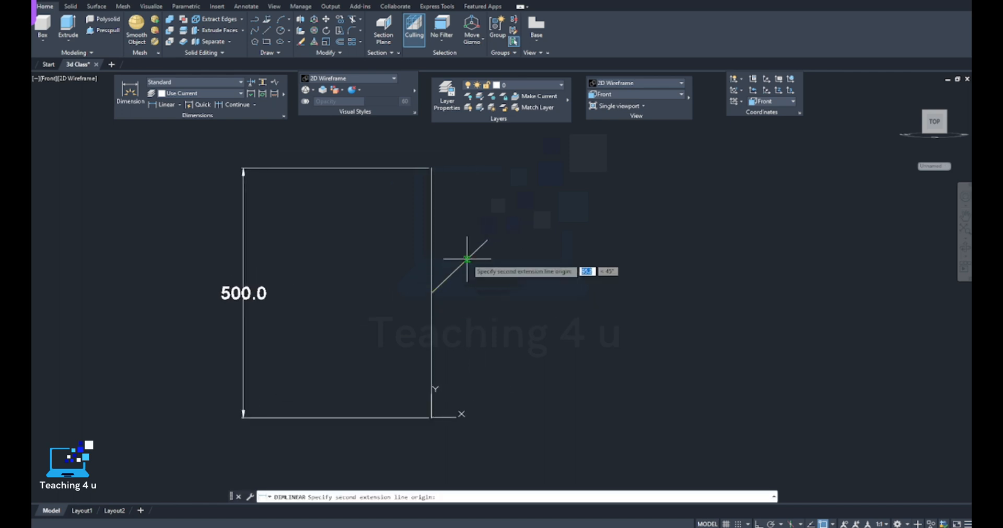
key(Escape)
- Add an aligned dimension along the inclined line, placed below it
click(181, 106)
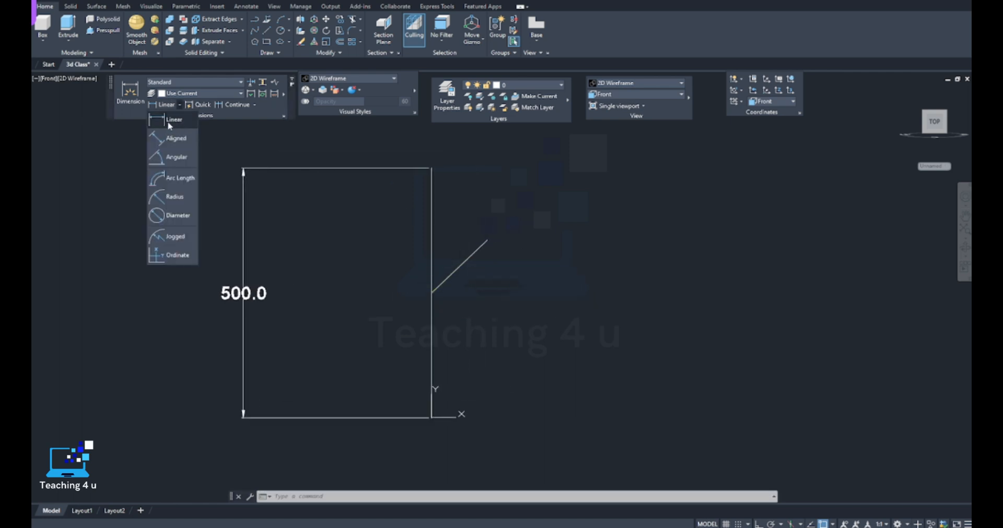
click(173, 138)
click(431, 292)
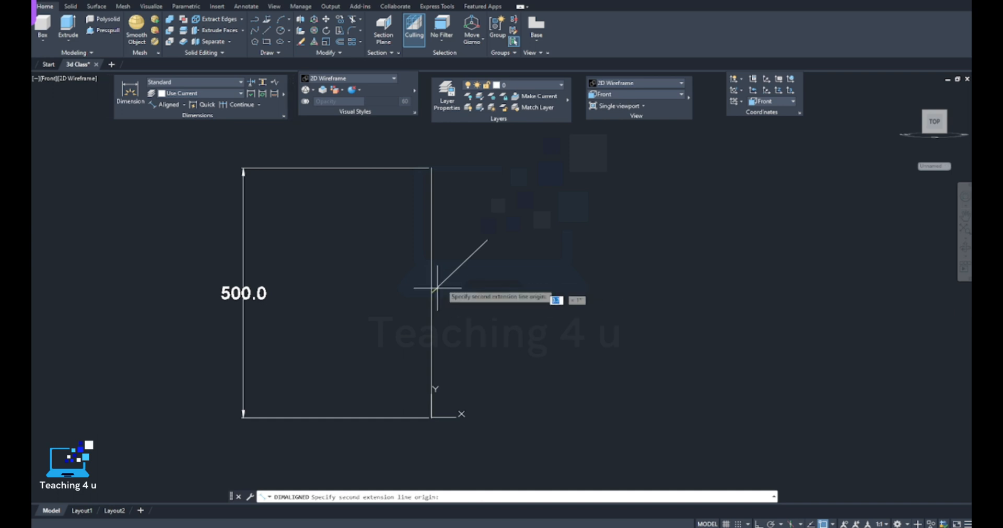
click(487, 242)
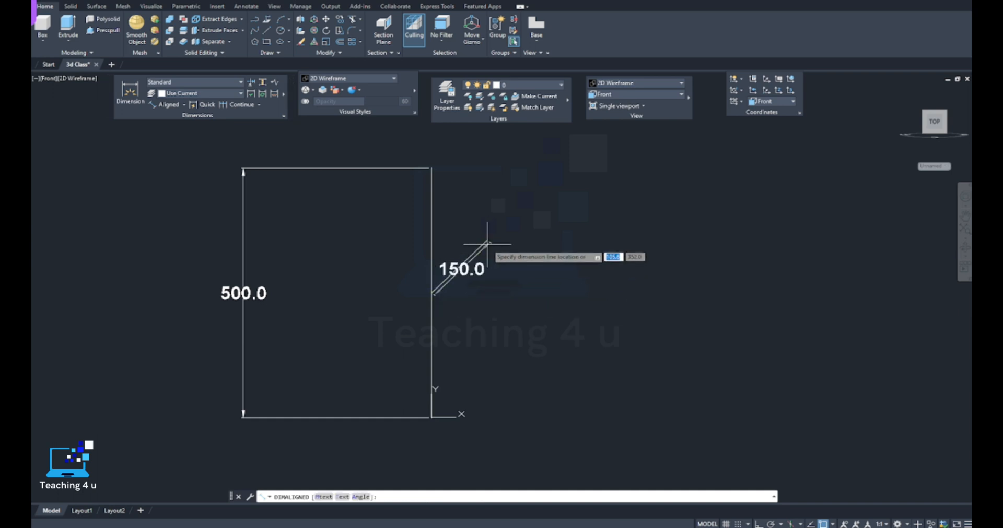
click(518, 270)
- Add an angular dimension between the upper part of the vertical line and the inclined line
scroll(425, 286, up, 2)
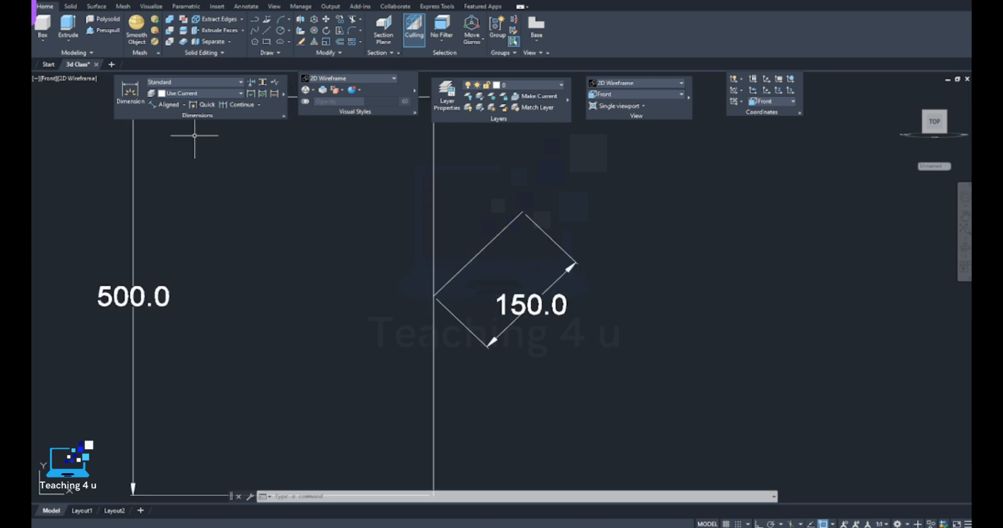
click(184, 104)
click(168, 138)
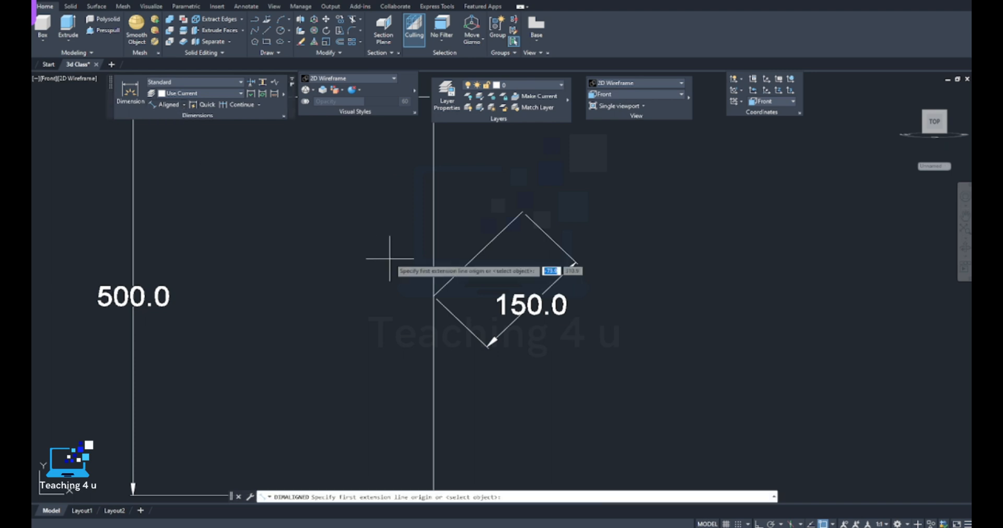
click(184, 105)
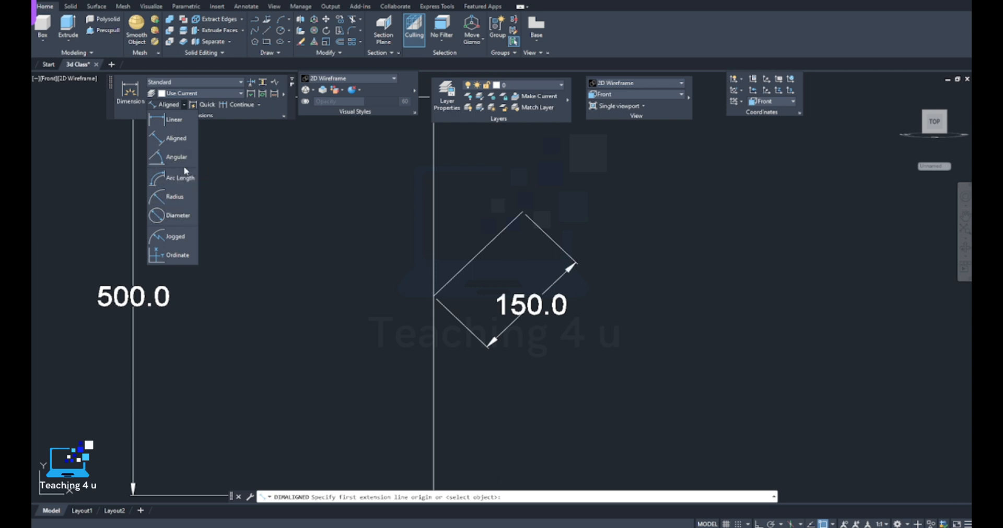
click(180, 162)
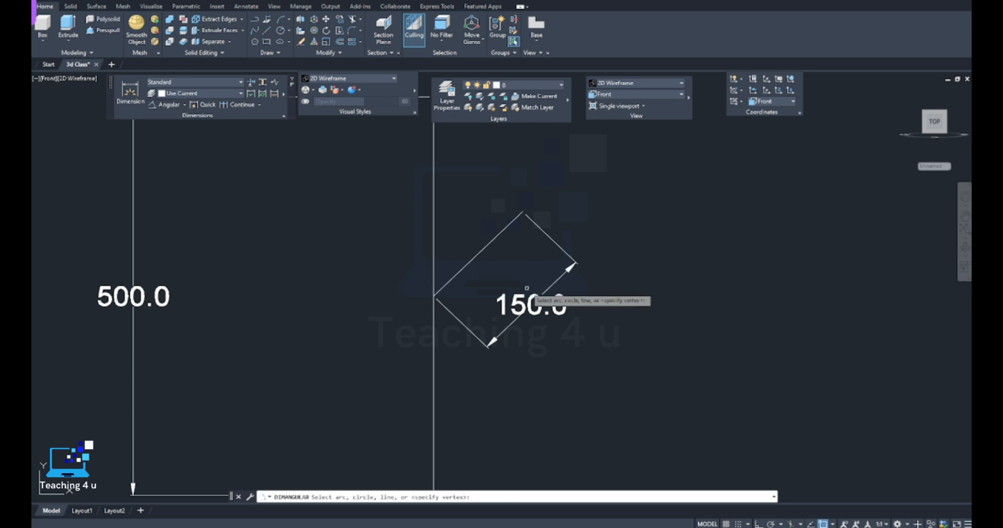
click(433, 265)
click(452, 279)
scroll(499, 183, down, 4)
click(494, 185)
scroll(498, 194, up, 4)
middle_drag(500, 197, 488, 238)
scroll(470, 277, down, 2)
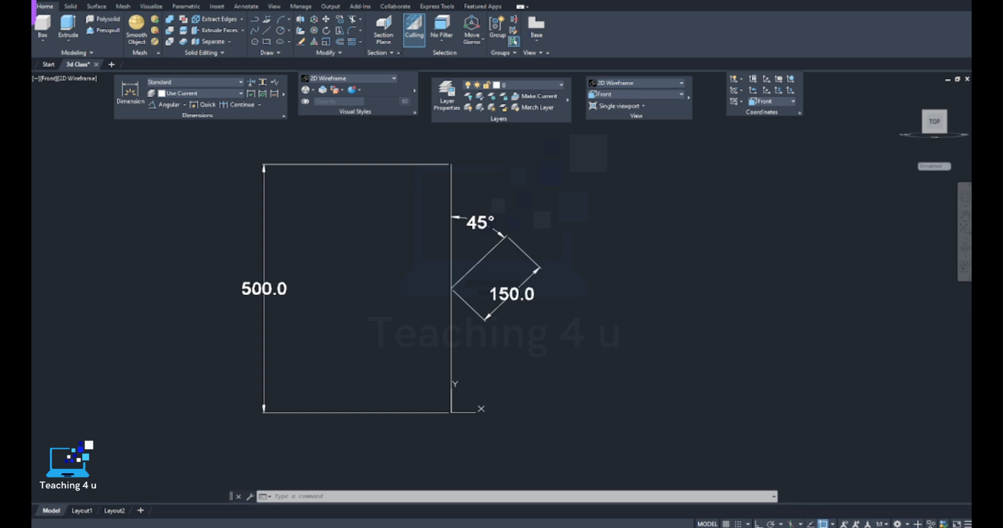
- Delete the linear, aligned and angular dimensions, keeping only the vertical and inclined lines
click(554, 253)
scroll(556, 252, down, 2)
scroll(536, 277, up, 4)
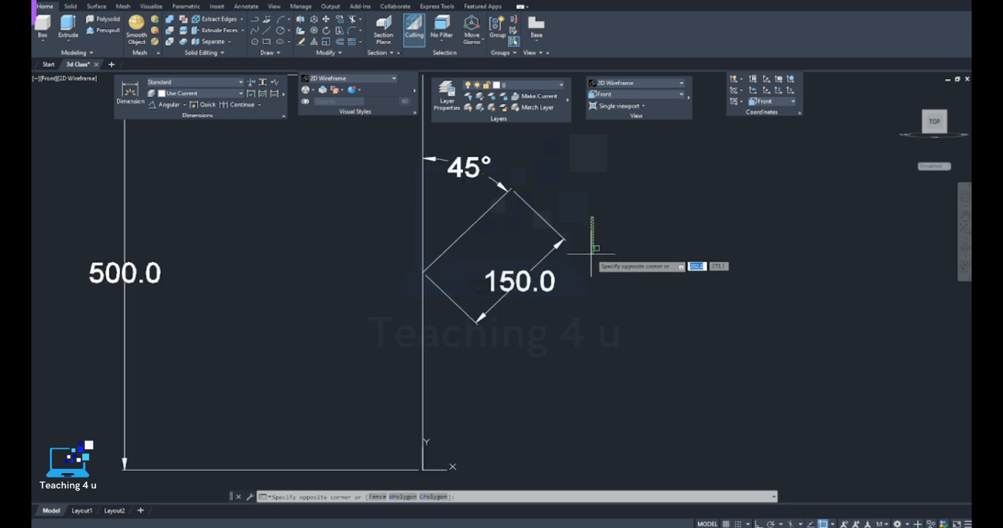
scroll(590, 253, down, 4)
scroll(580, 248, up, 1)
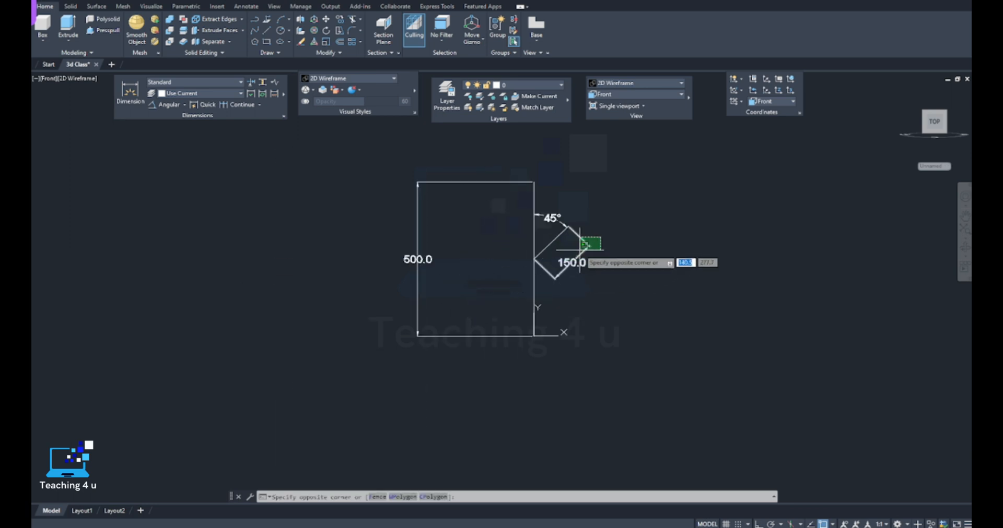
click(600, 240)
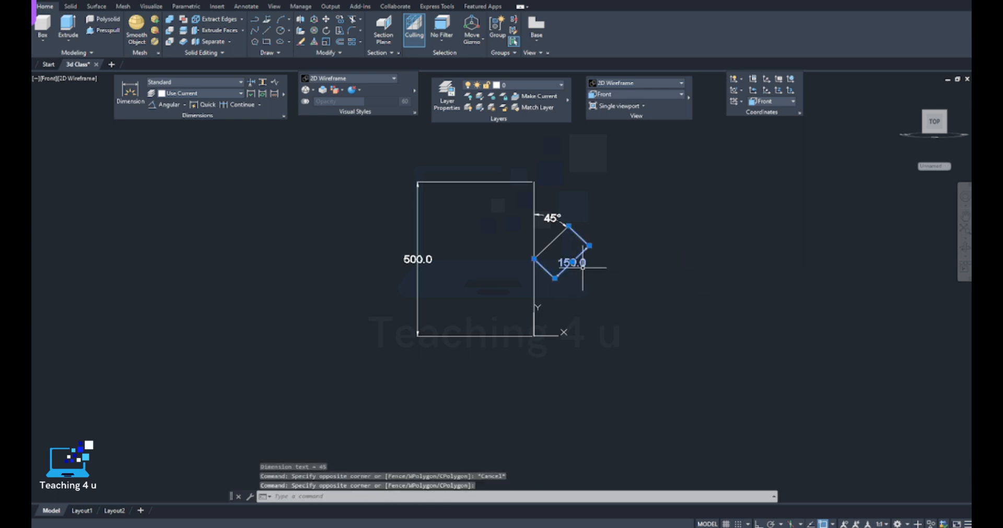
key(Delete)
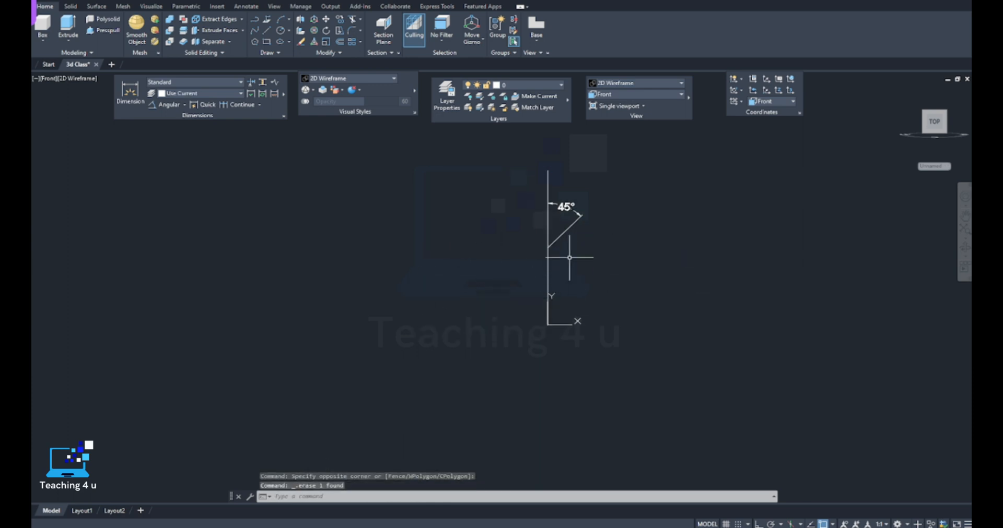
middle_drag(558, 283, 487, 337)
middle_drag(487, 338, 455, 357)
text(c)
key(Return)
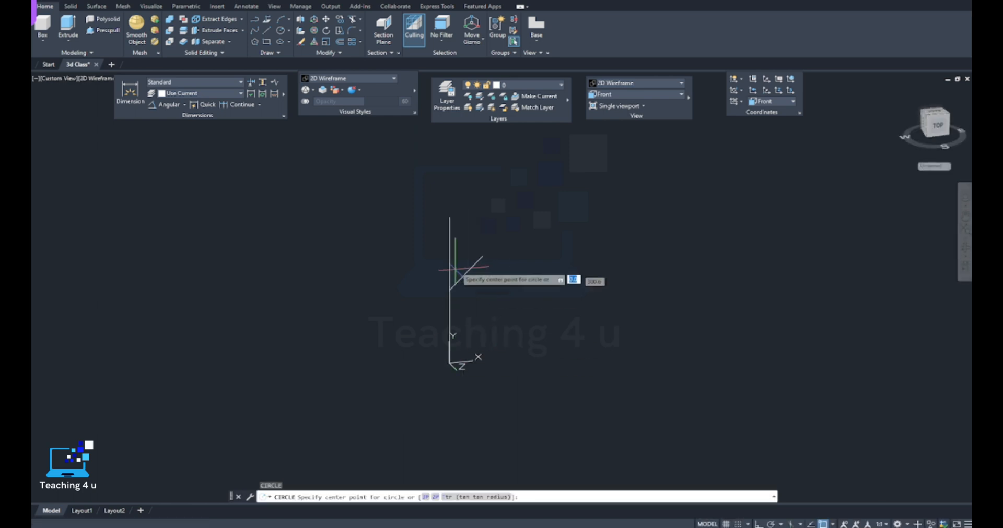
key(Escape)
click(43, 40)
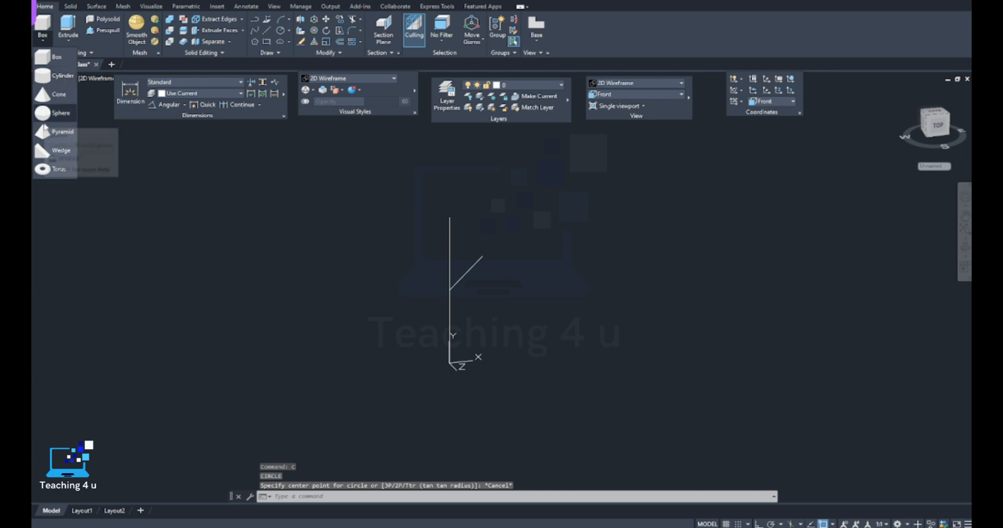
key(Escape)
key(Escape)
middle_drag(438, 314, 375, 333)
text(c)
key(Return)
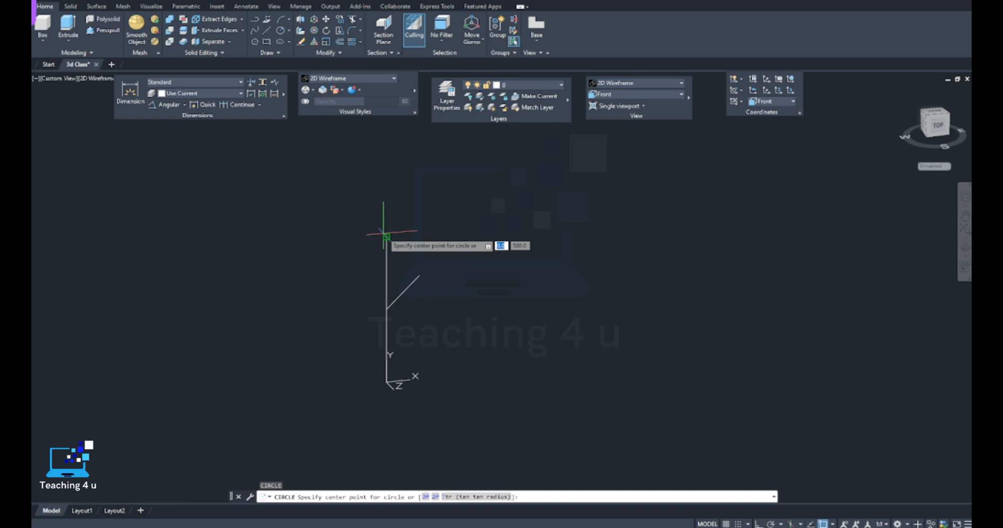
key(Escape)
- Set the UCS to Top and draw a circle of diameter 152.6 centred on the vertical line's upper end
click(772, 105)
click(760, 120)
text(c)
key(Return)
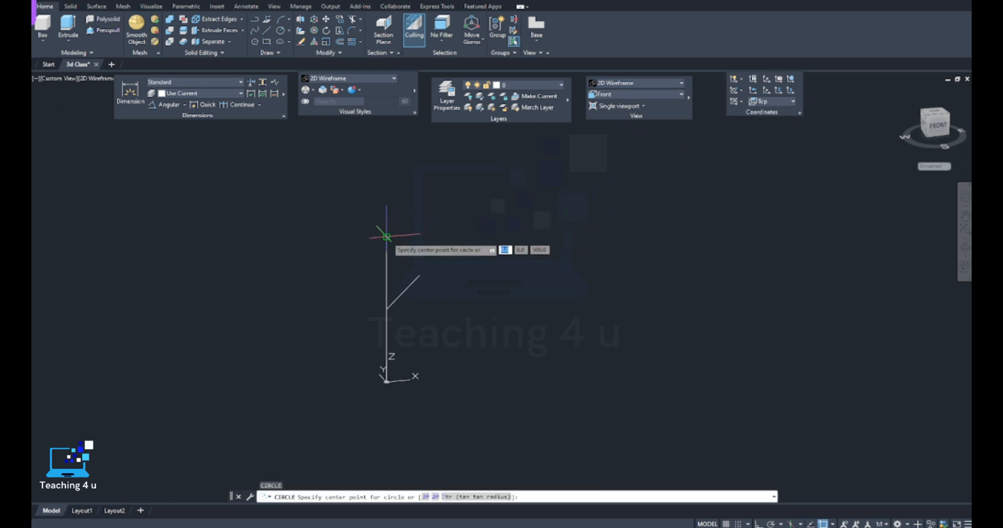
click(387, 238)
text(d)
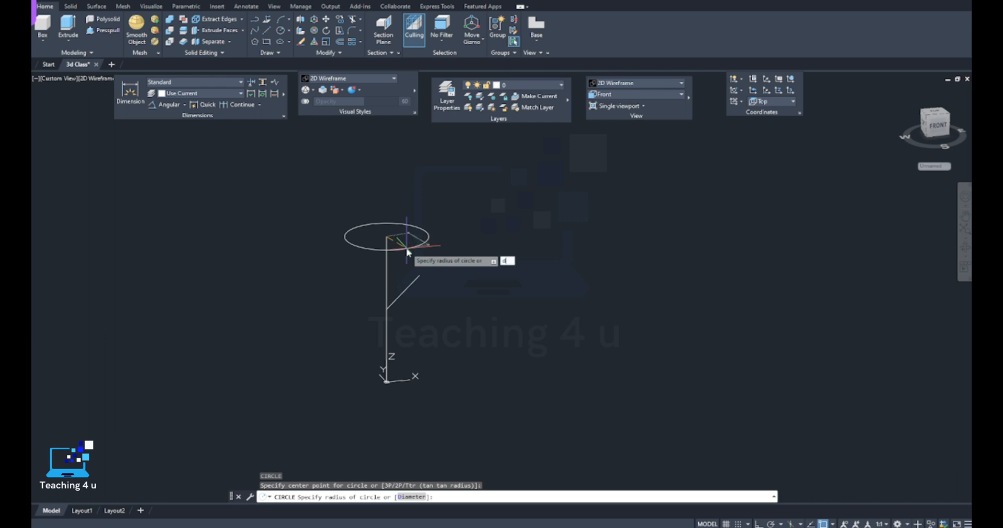
key(Return)
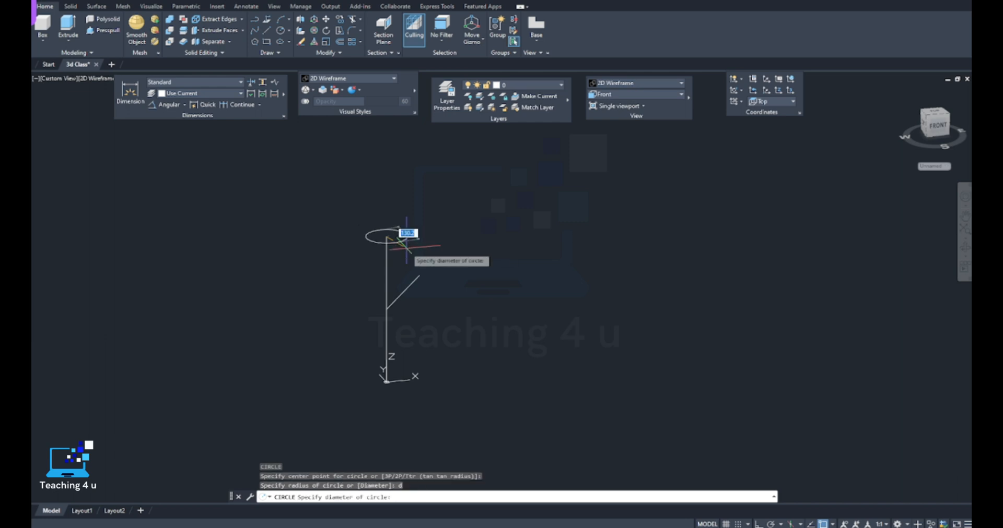
click(407, 251)
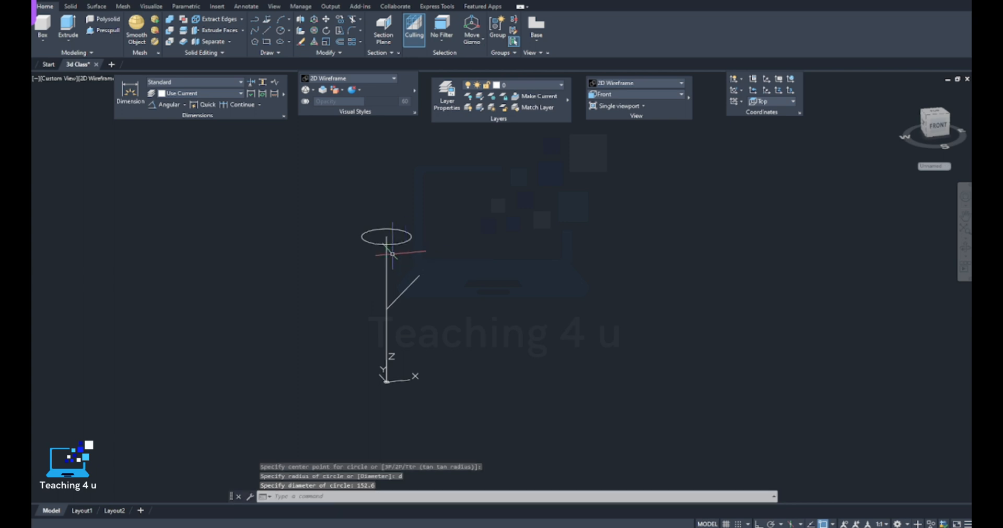
- Extrude the circle along the vertical line as its path to form a full-length solid cylinder
scroll(393, 256, up, 2)
key(Escape)
key(Escape)
key(Return)
click(442, 217)
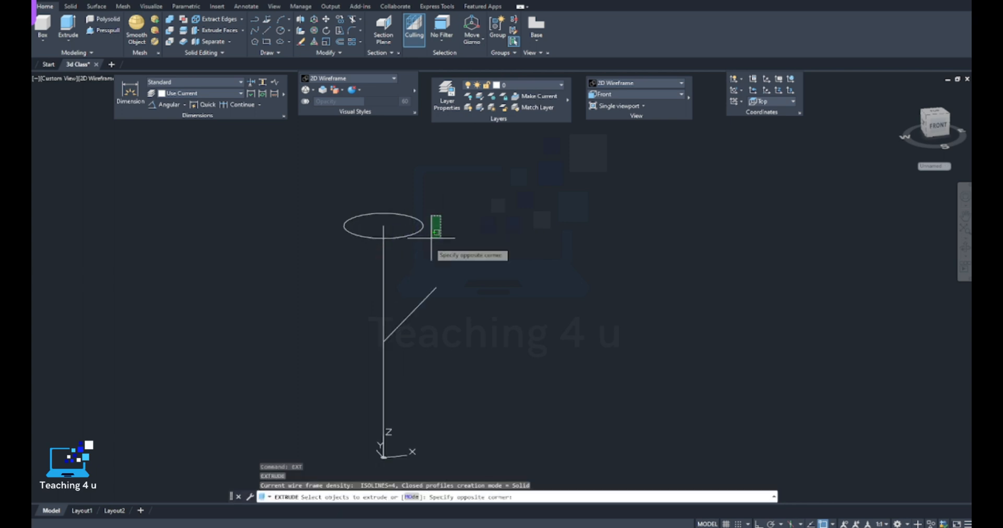
click(427, 241)
click(434, 223)
click(421, 235)
key(Return)
middle_drag(386, 380, 400, 274)
middle_drag(447, 203, 431, 285)
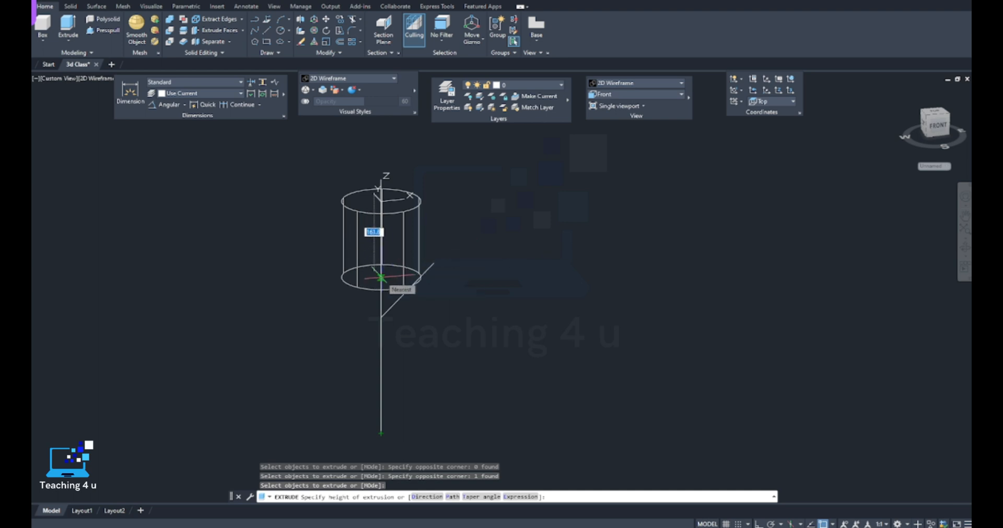
text(p)
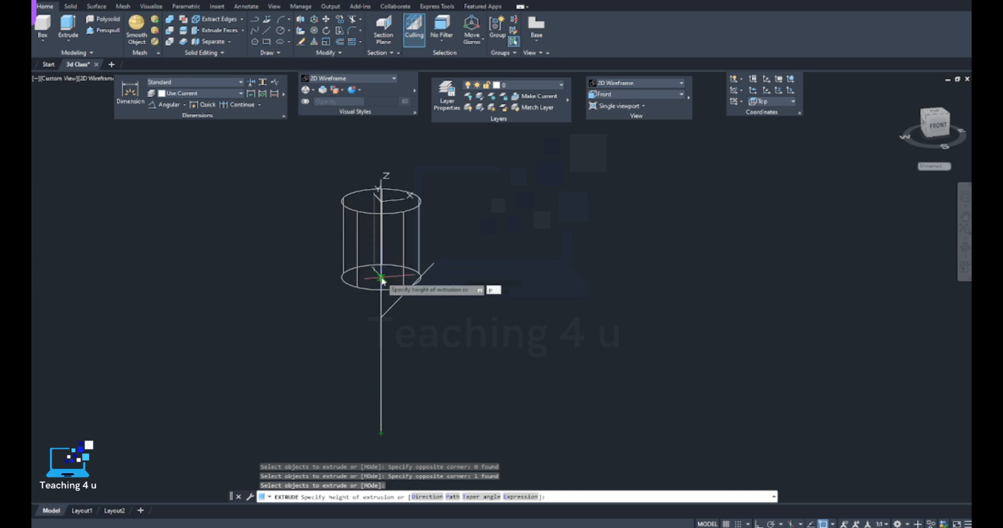
key(Return)
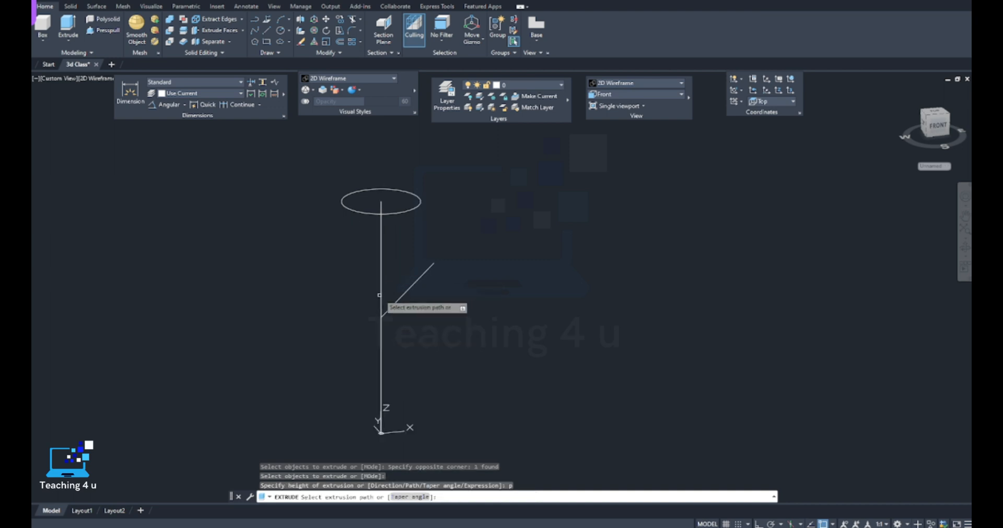
click(380, 295)
- Inspect the cylinder and inclined line from another angle, and set the view to Front
scroll(425, 287, down, 3)
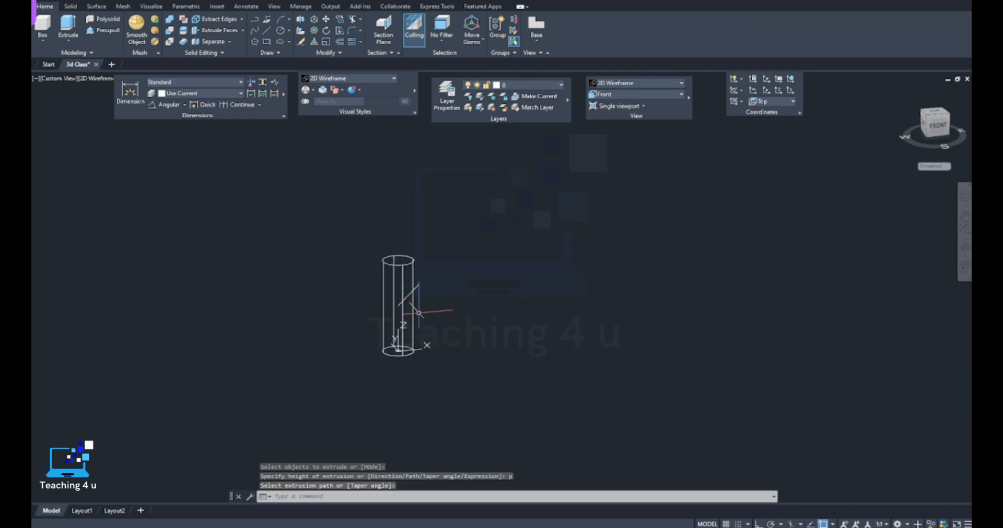
shift+middle_drag(429, 343, 371, 348)
scroll(427, 316, up, 5)
shift+middle_drag(425, 315, 405, 282)
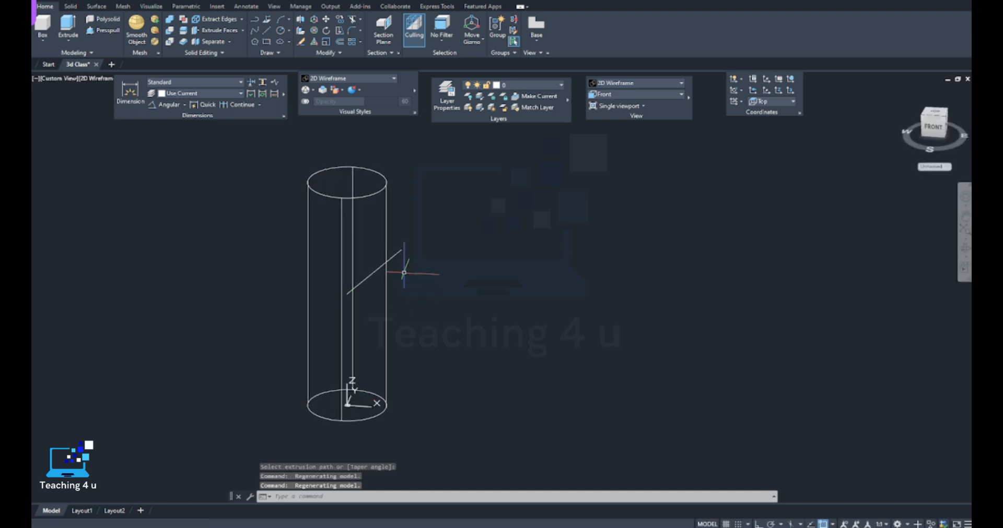
scroll(404, 272, down, 4)
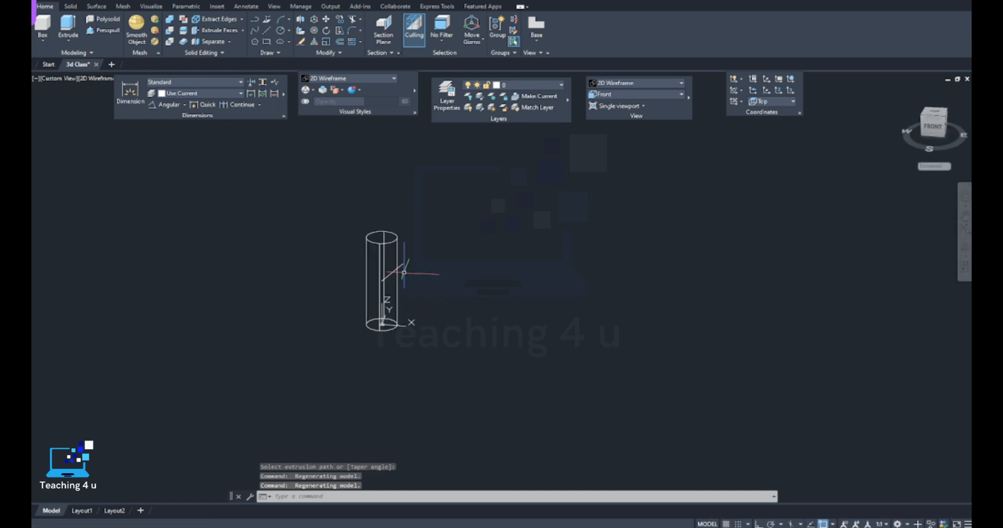
click(659, 95)
click(614, 138)
- Copy the inclined line from its lower endpoint to its upper endpoint so the two run end to end
scroll(540, 242, down, 3)
scroll(471, 247, up, 3)
click(471, 230)
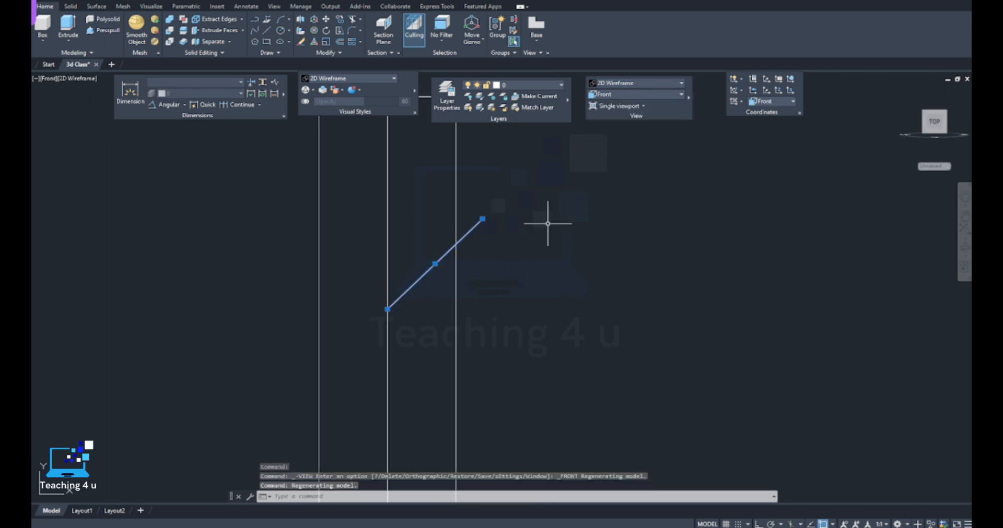
key(Escape)
key(Escape)
key(Escape)
text(co)
key(Return)
scroll(542, 226, down, 3)
scroll(523, 221, up, 3)
click(522, 219)
click(502, 236)
key(Return)
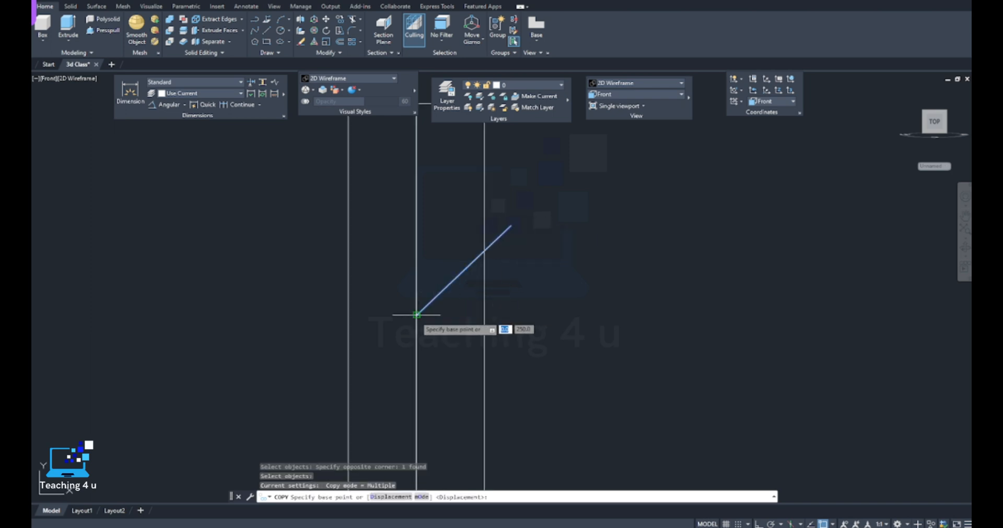
click(417, 315)
click(511, 226)
key(Escape)
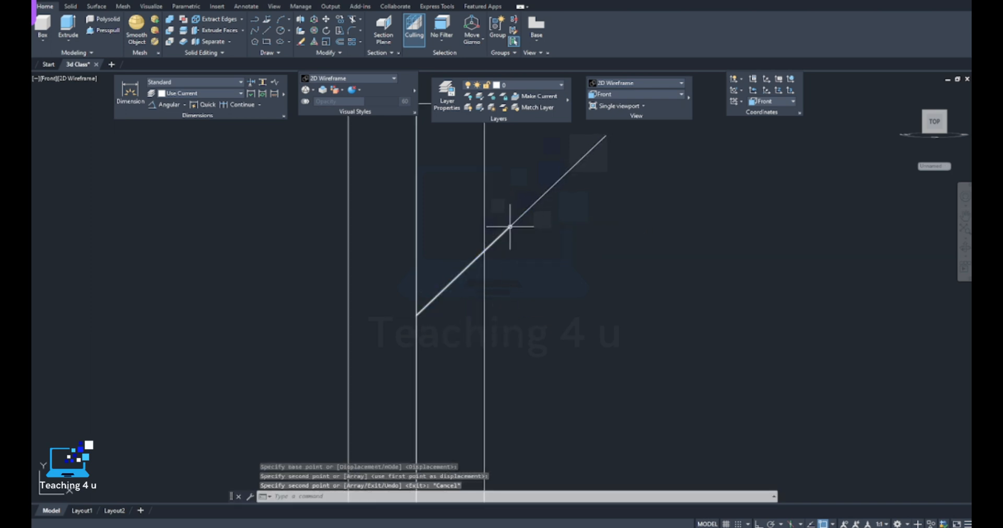
click(510, 226)
key(Escape)
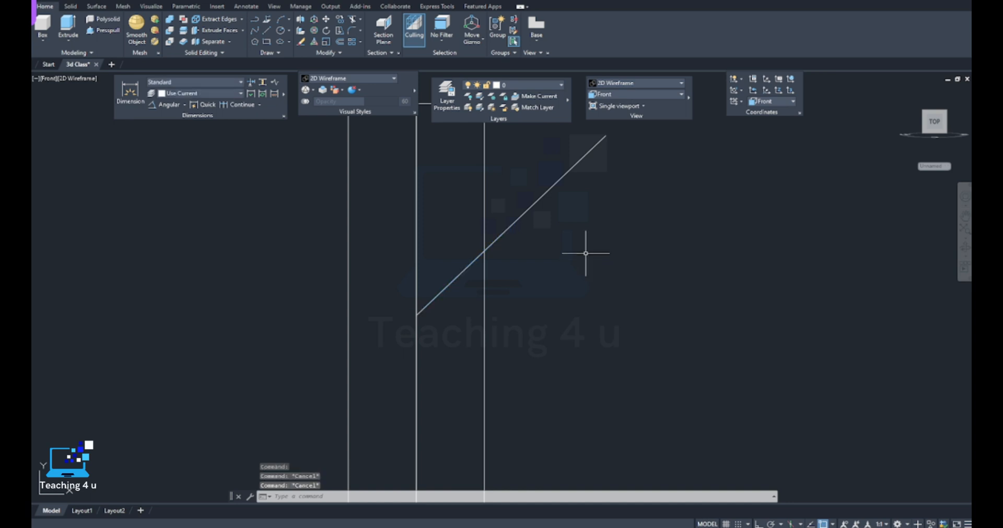
- Draw one line from the copied segment's upper end to the inclined line's start on the vertical axis
text(l)
key(Return)
scroll(586, 219, down, 2)
click(595, 179)
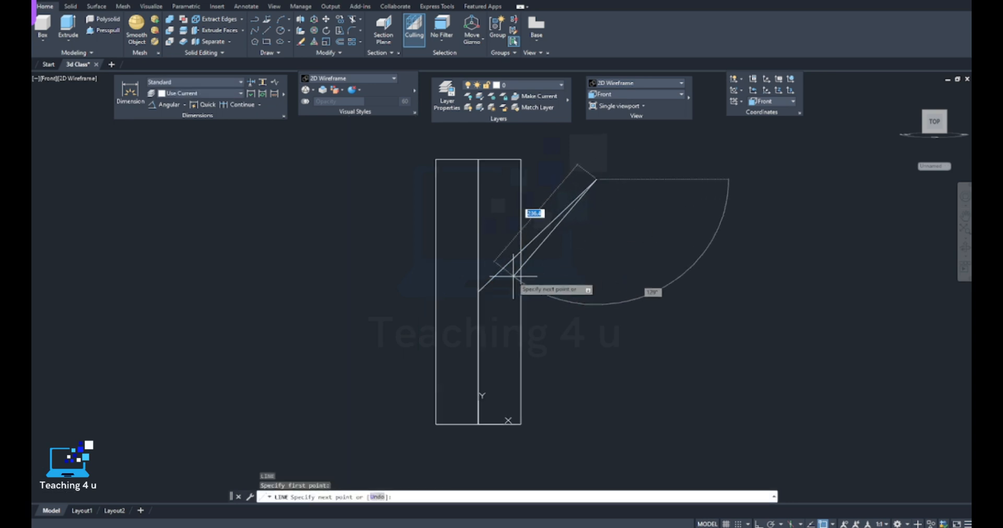
click(478, 291)
key(Return)
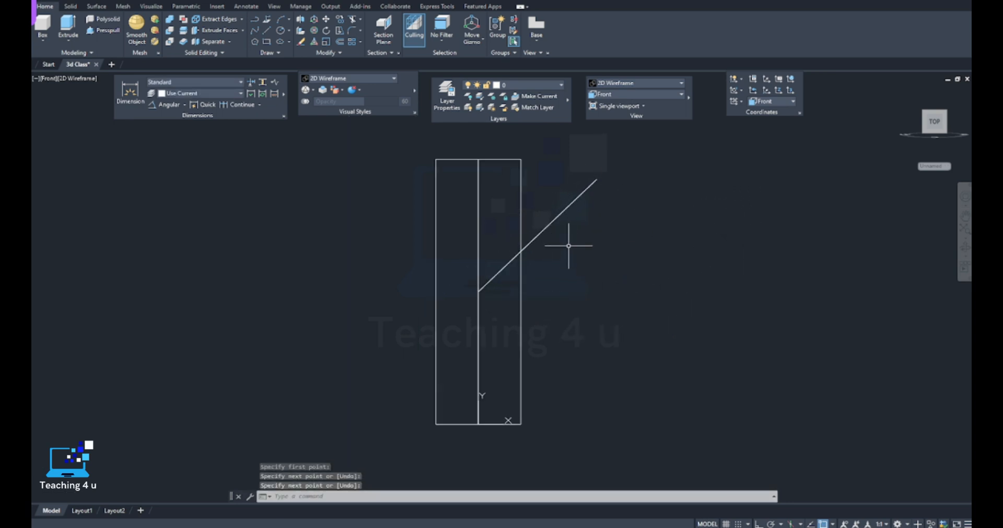
- Delete the two shorter inclined segments, keeping only the single full-length line over them
click(554, 219)
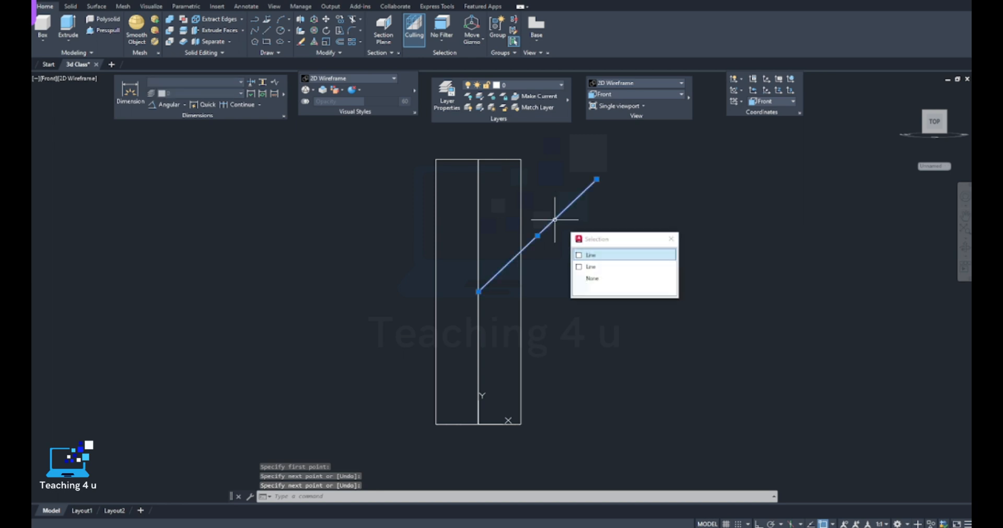
click(593, 267)
key(Delete)
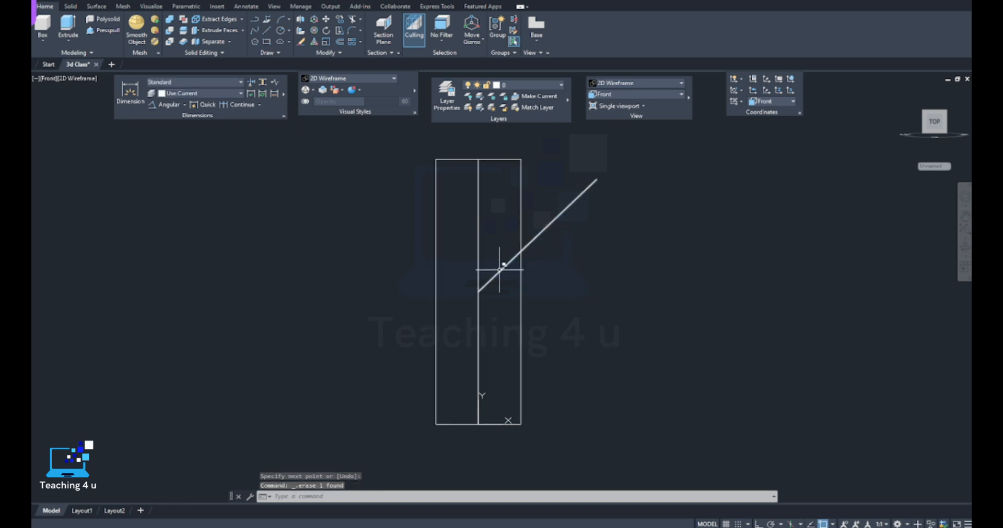
click(499, 270)
click(541, 315)
key(Delete)
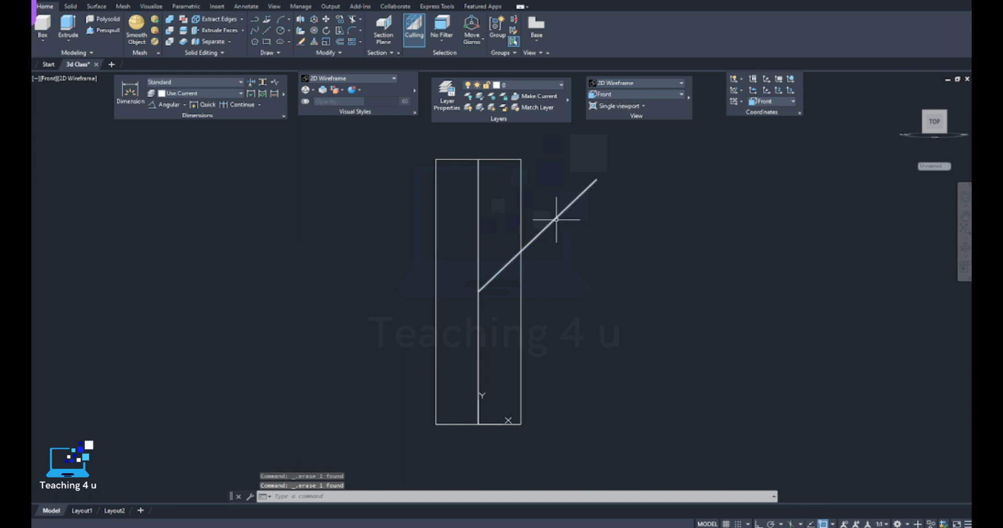
click(554, 220)
key(Escape)
- Copy the full-length inclined line from its lower endpoint to its upper endpoint to extend the branch
scroll(475, 232, down, 3)
scroll(489, 220, up, 3)
scroll(482, 219, down, 3)
scroll(479, 222, up, 3)
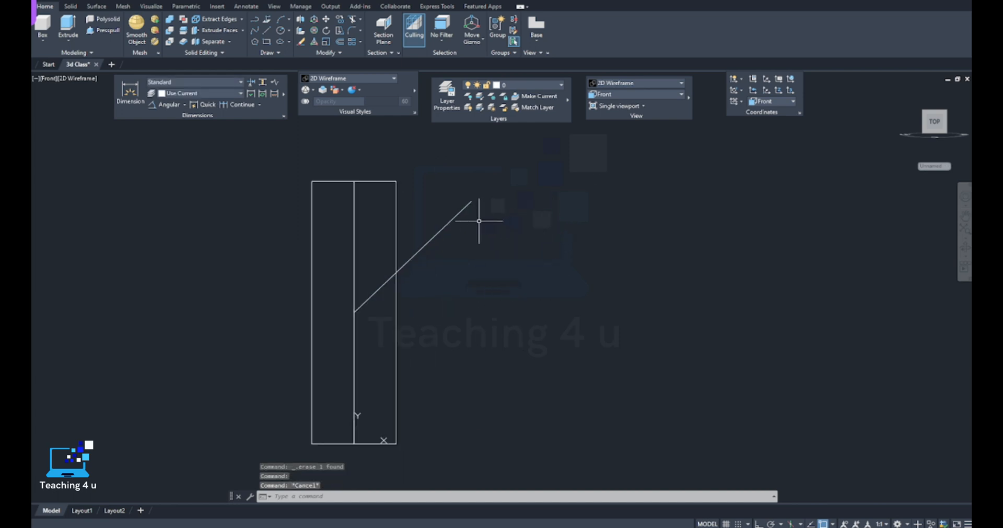
key(Return)
click(492, 183)
click(469, 213)
key(Return)
click(354, 312)
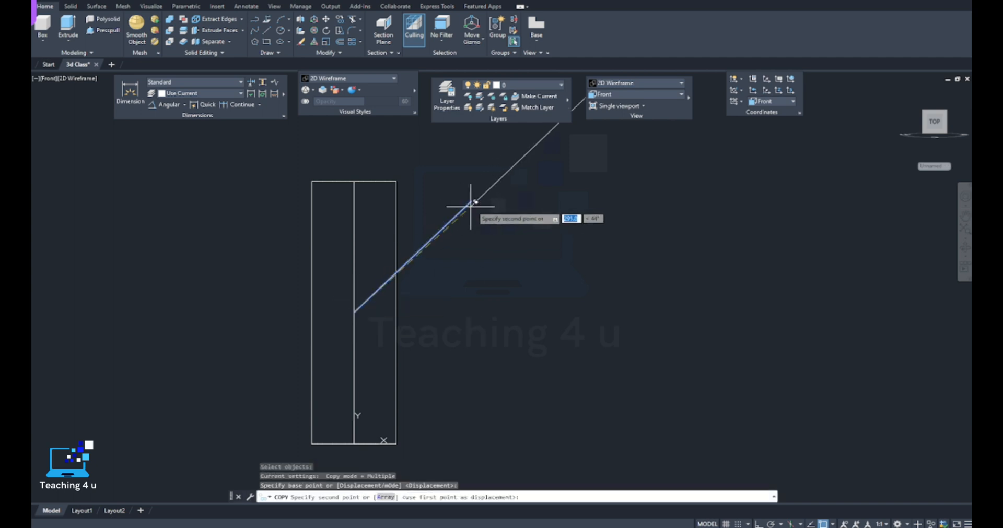
click(471, 202)
key(Return)
- Delete both inclined branch lines, leaving only the cylinder and its vertical axis
scroll(461, 268, down, 3)
middle_drag(461, 268, 451, 290)
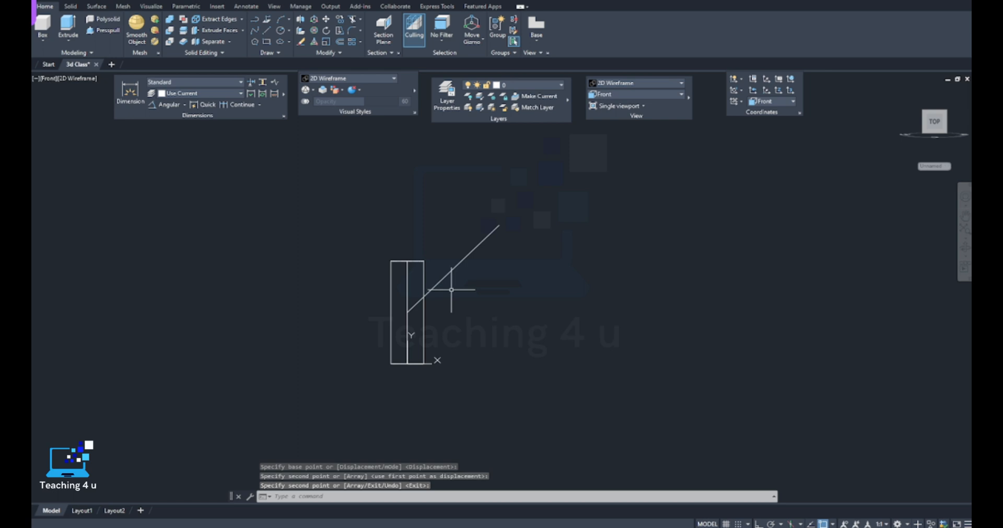
text(l)
key(Return)
key(Escape)
click(518, 207)
click(465, 257)
key(Delete)
middle_drag(493, 262, 530, 239)
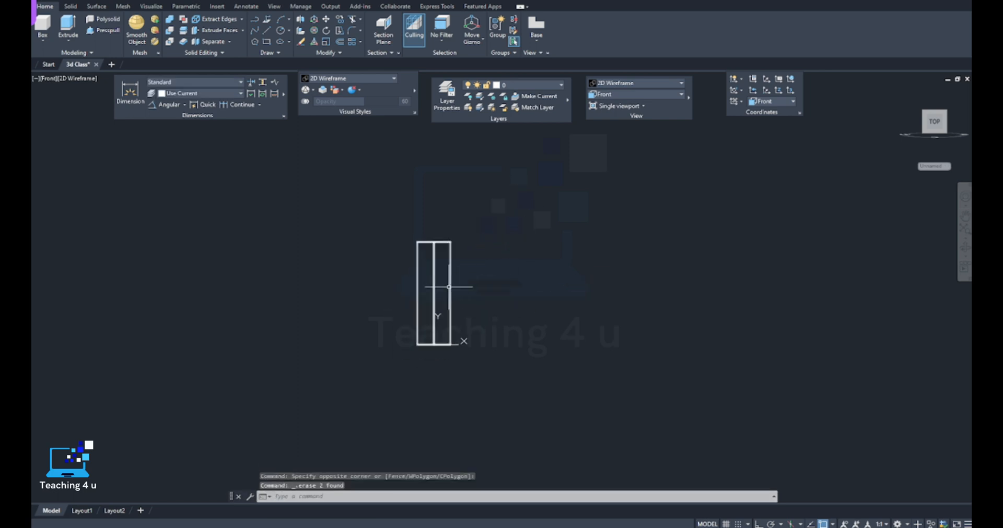
- Undo the deletion of the two inclined branch lines
text(l)
key(Return)
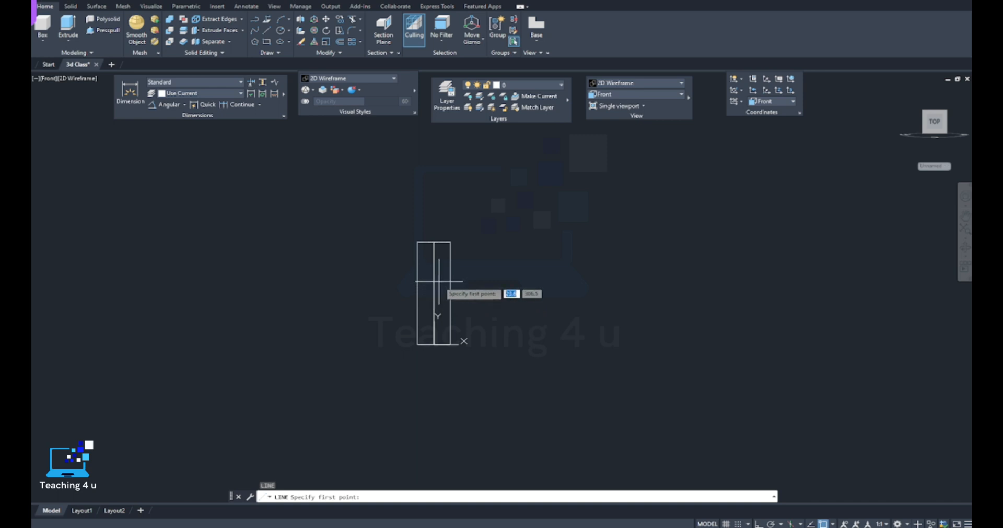
key(Escape)
key(ctrl+z)
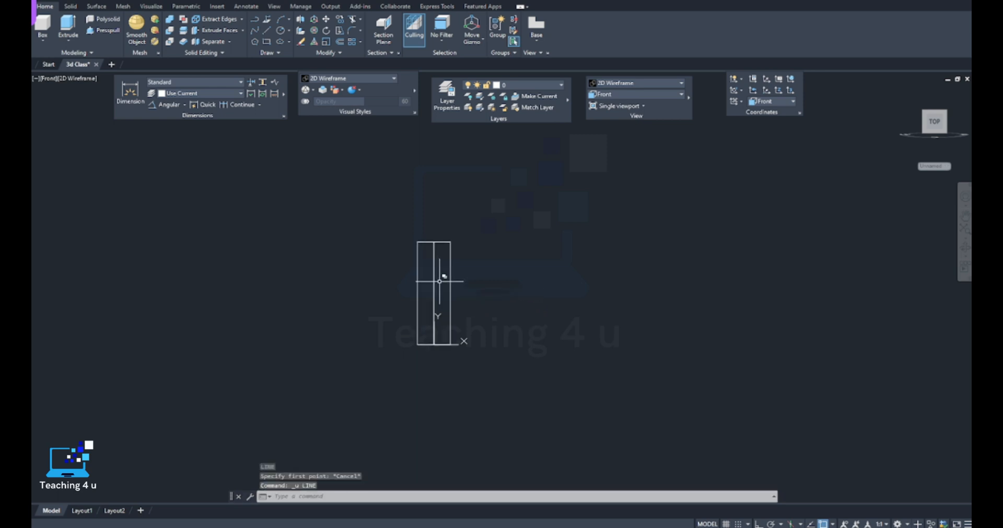
key(ctrl+z)
- Draw a 300-unit line at 45° from the branch point on the vertical axis
text(l)
key(Return)
click(433, 293)
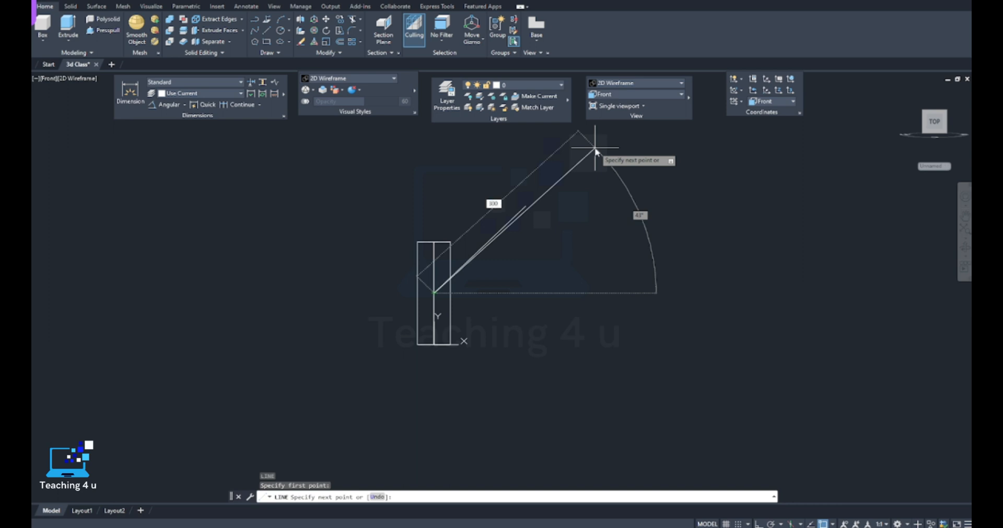
text(300)
key(Tab)
text(45)
key(Return)
key(Return)
- Delete one of the two overlapping lines on the lower half of the branch
scroll(504, 224, up, 4)
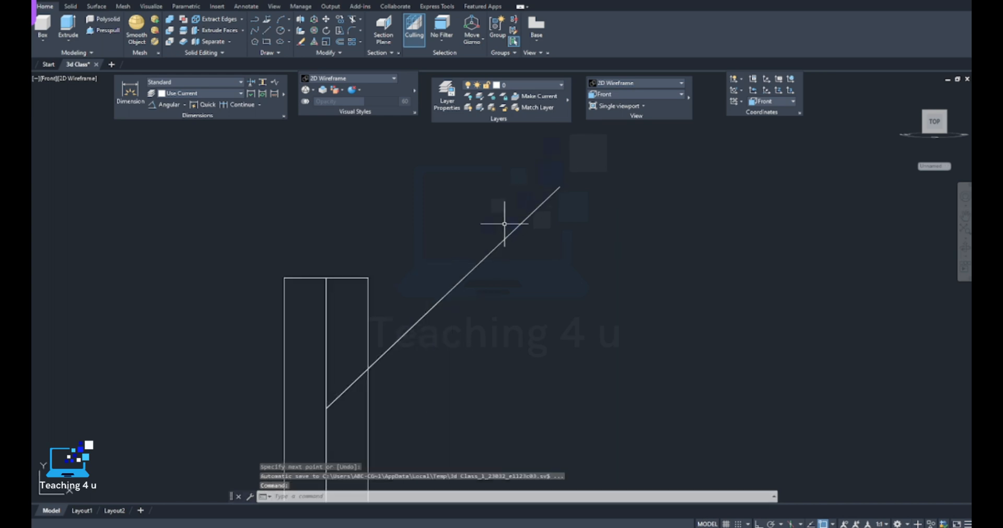
click(432, 309)
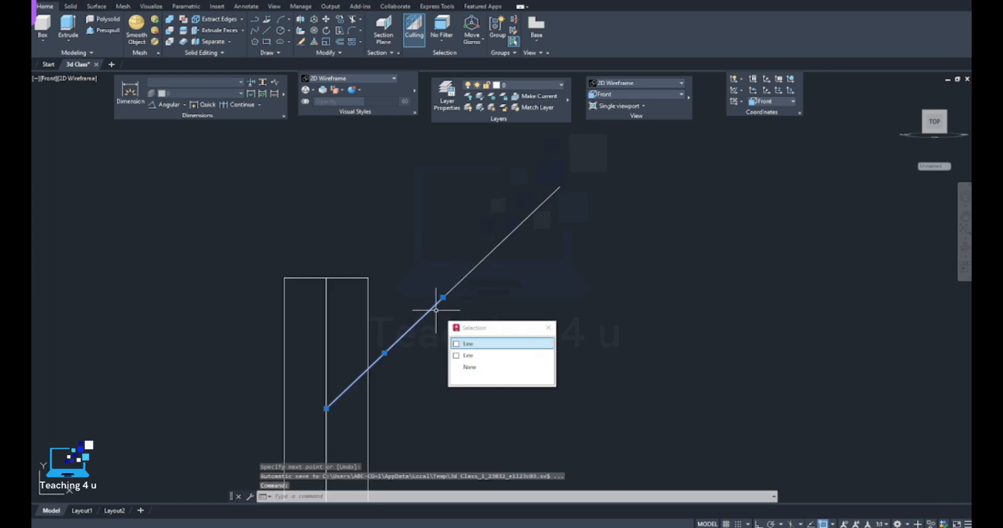
click(477, 350)
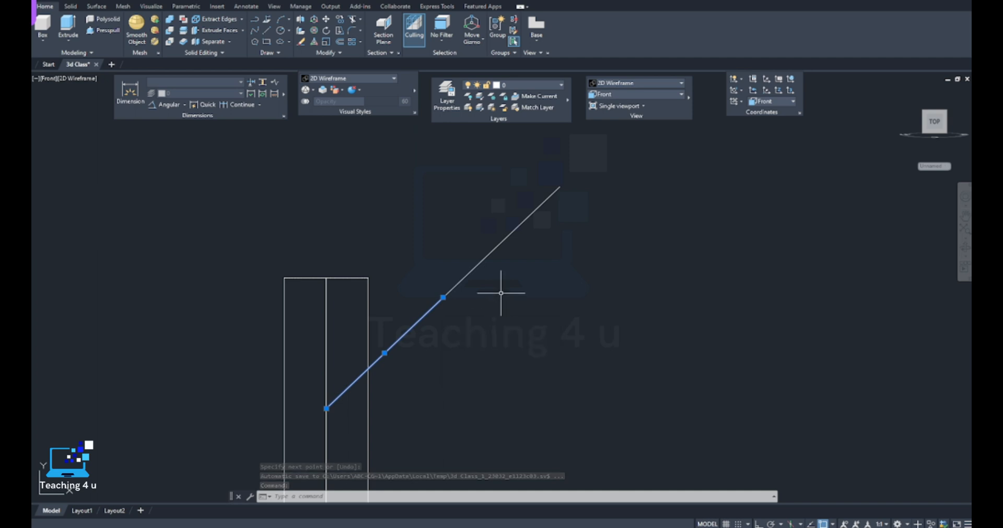
key(Delete)
scroll(497, 287, down, 5)
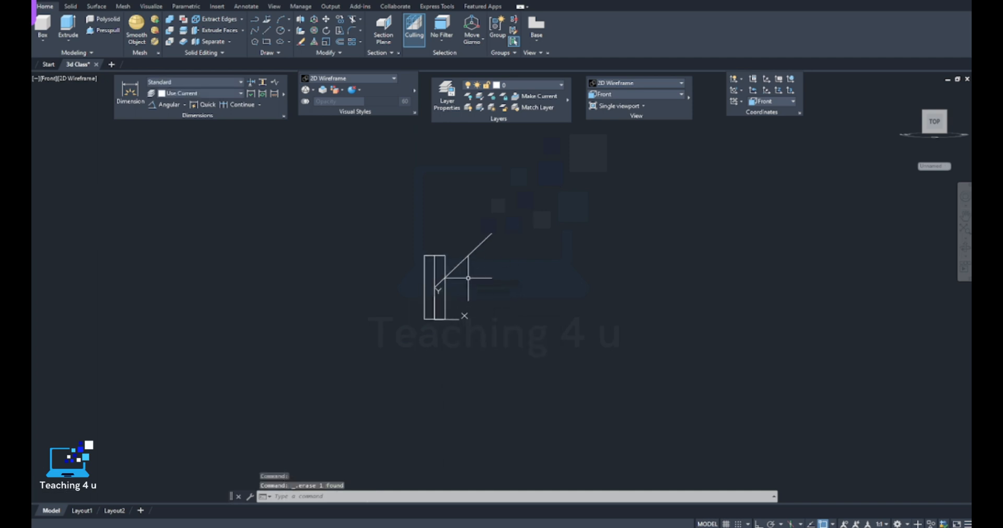
scroll(465, 276, up, 5)
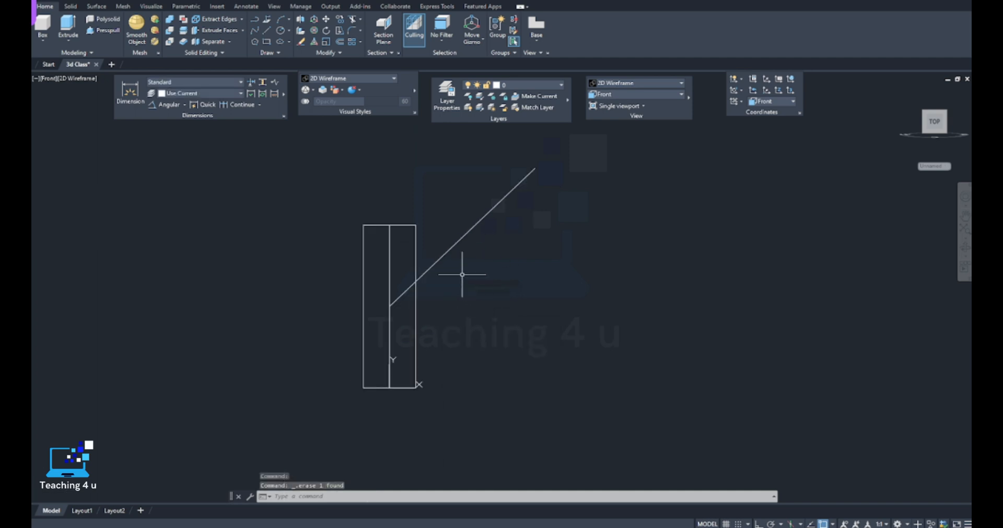
scroll(462, 275, down, 6)
scroll(441, 282, up, 4)
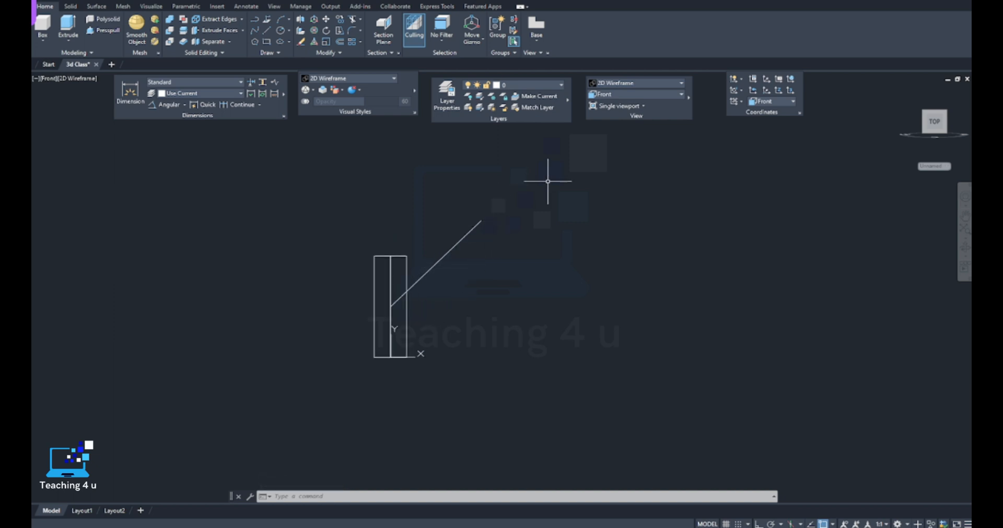
- Check the cylinder and branch line in the Realistic visual style, ending in 2D Wireframe
shift+middle_drag(428, 284, 496, 366)
click(647, 82)
click(731, 106)
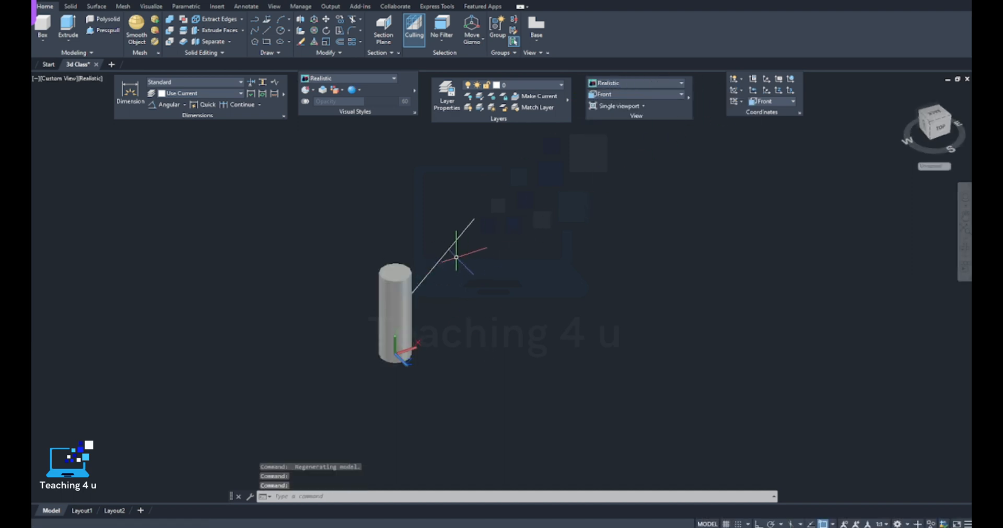
shift+middle_drag(486, 270, 428, 286)
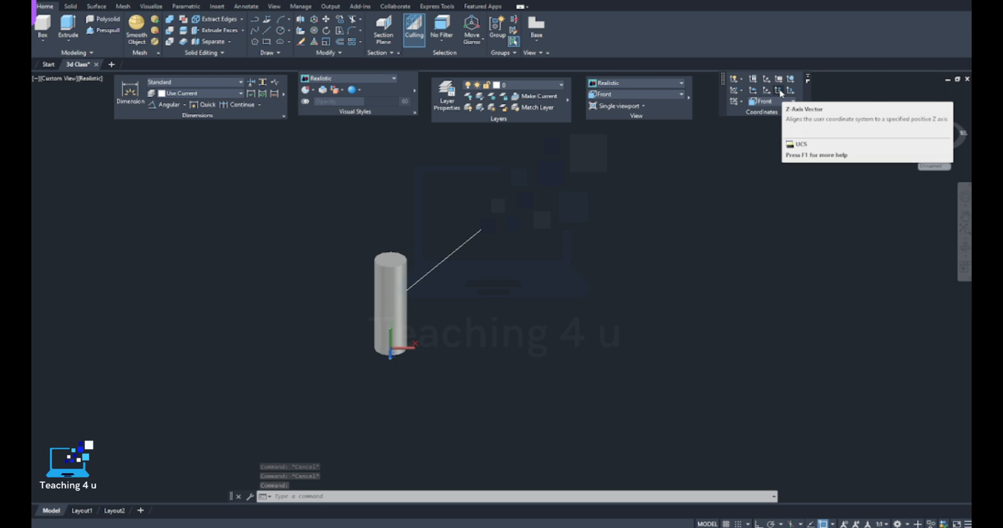
click(627, 88)
click(605, 101)
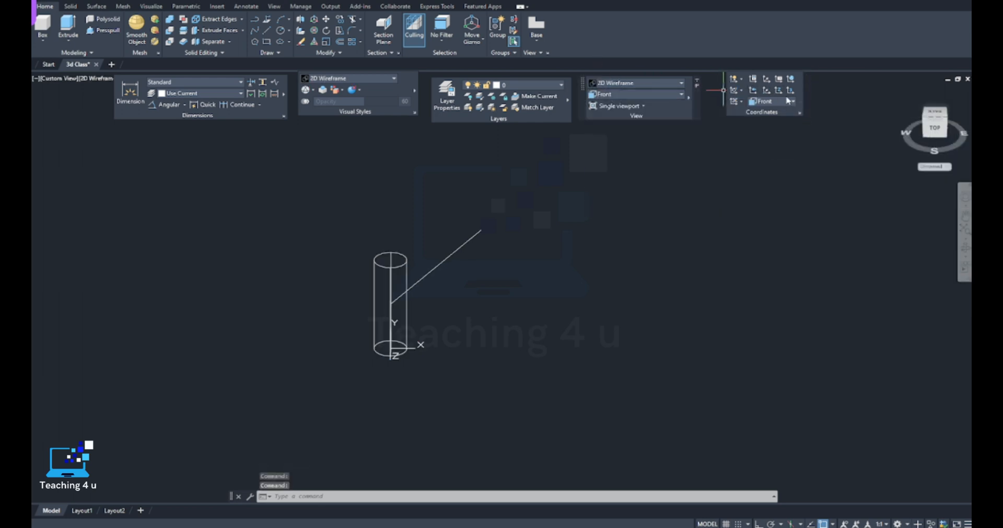
- Align the UCS by Z-axis vector, with its origin at the branch line's upper end and Z towards the branch point
click(778, 92)
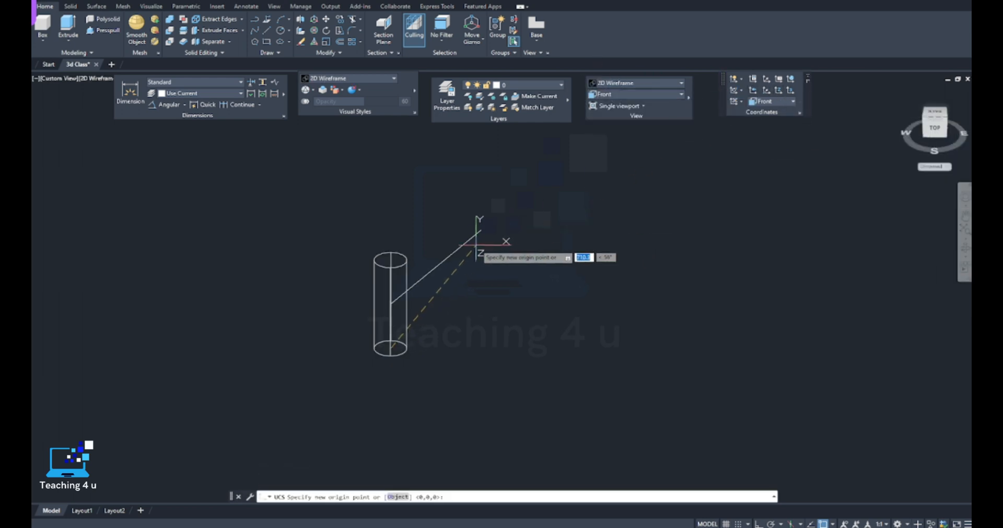
click(481, 230)
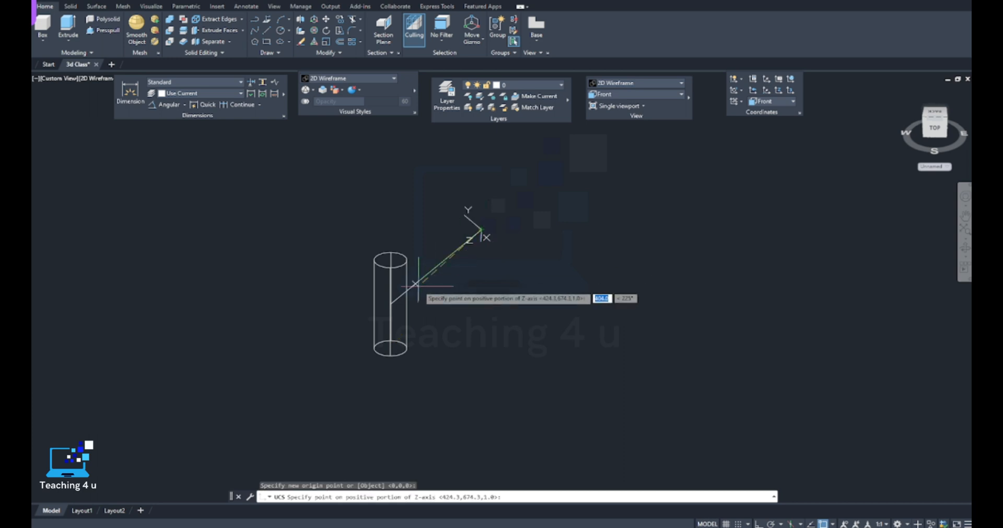
click(391, 304)
- Draw a circle of diameter 100 centred on the branch line's upper end
shift+middle_drag(456, 288, 411, 295)
text(c)
key(Return)
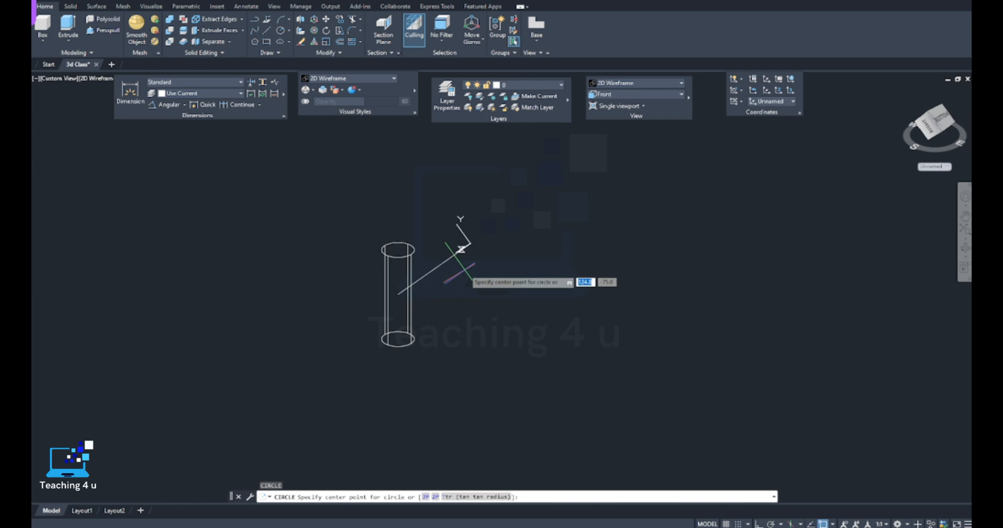
scroll(462, 261, up, 3)
click(471, 216)
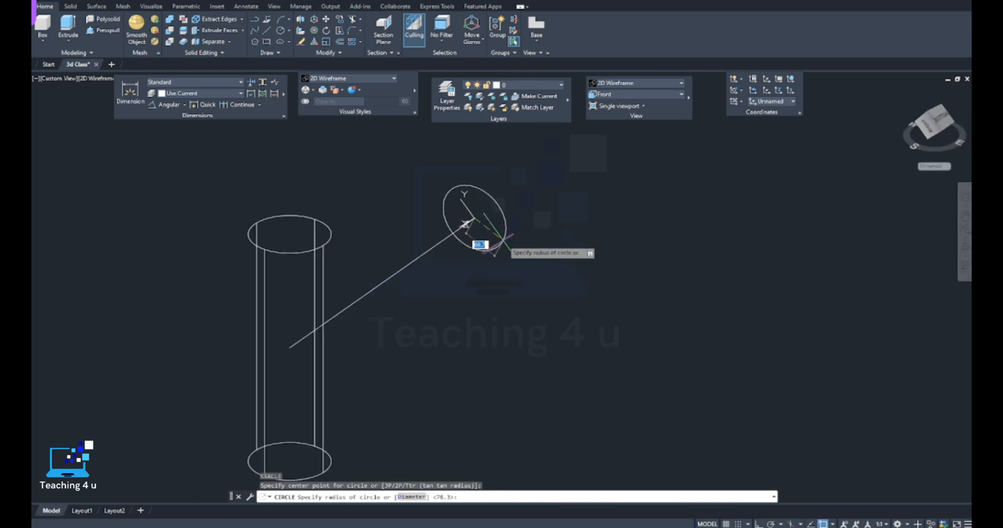
text(d)
key(Return)
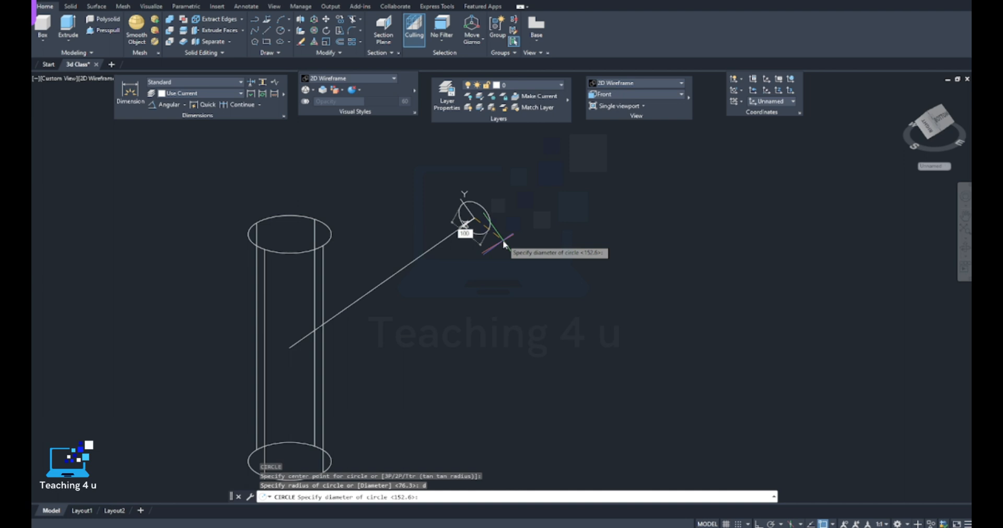
text(100)
key(Return)
key(Escape)
key(Escape)
- Extrude the circle along the branch line down to the branch point on the vertical axis
text(ext)
key(Return)
click(504, 198)
click(491, 236)
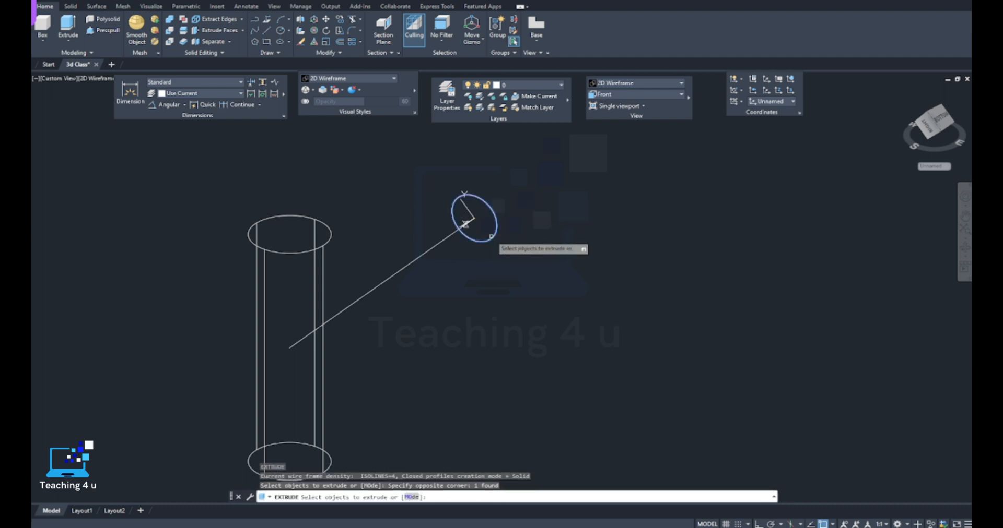
key(Return)
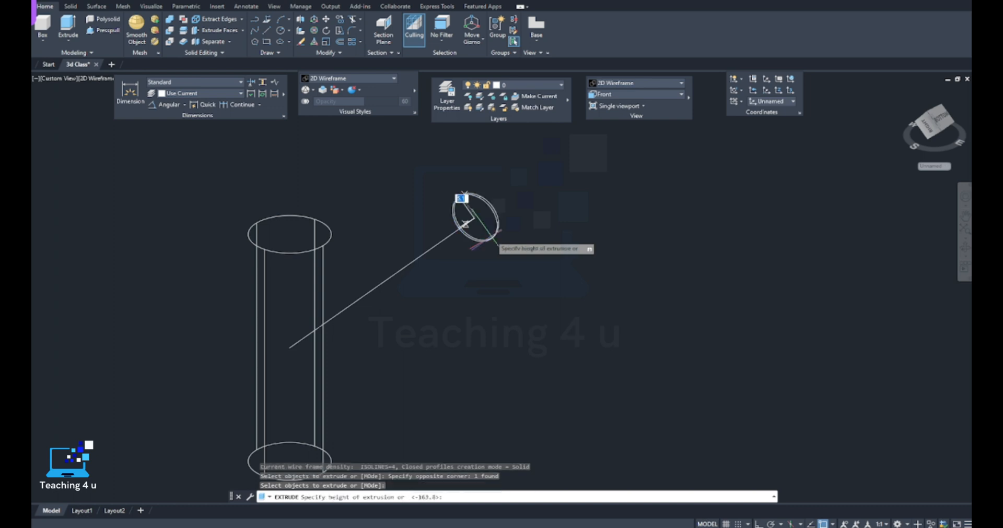
click(290, 348)
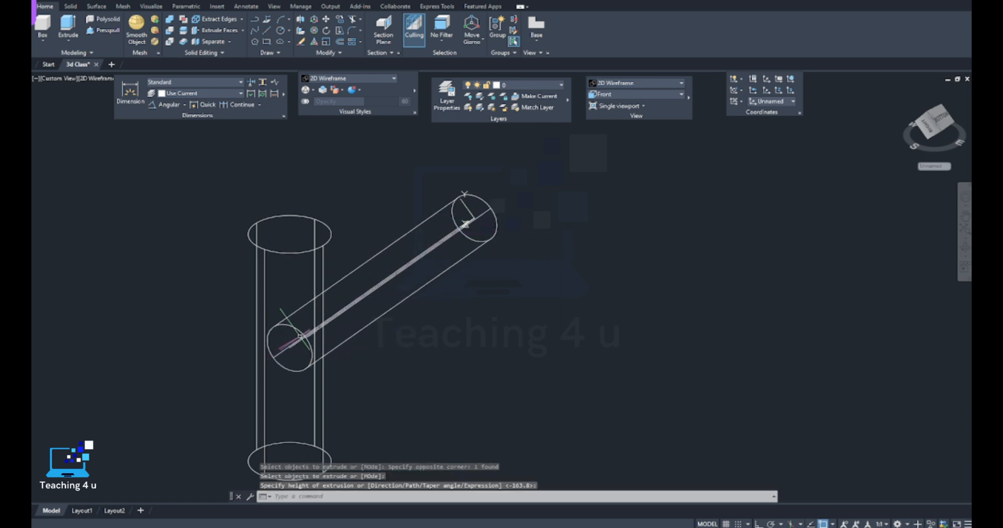
- Set the view to Front and frame both cylinders
scroll(459, 285, down, 6)
click(643, 95)
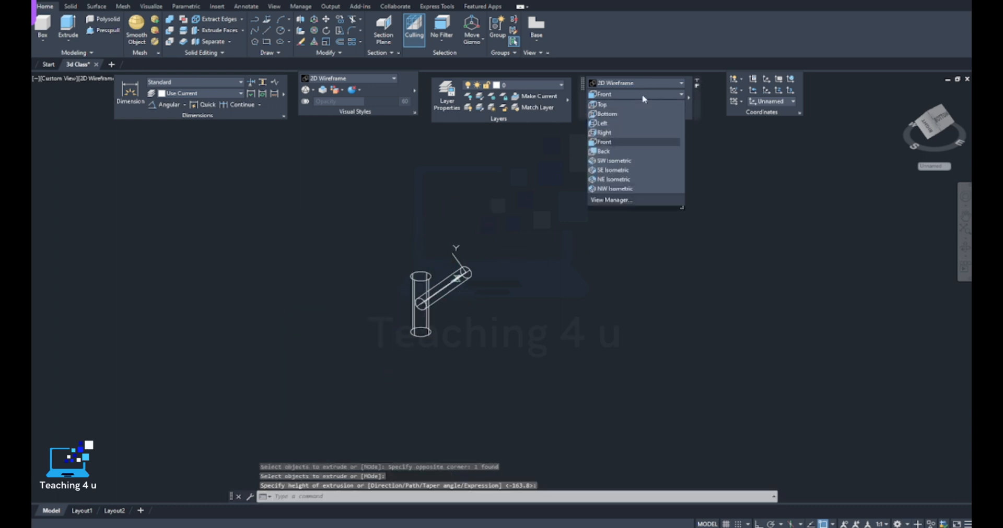
click(622, 146)
scroll(577, 275, down, 5)
middle_drag(577, 276, 488, 253)
scroll(496, 254, up, 2)
scroll(442, 241, up, 4)
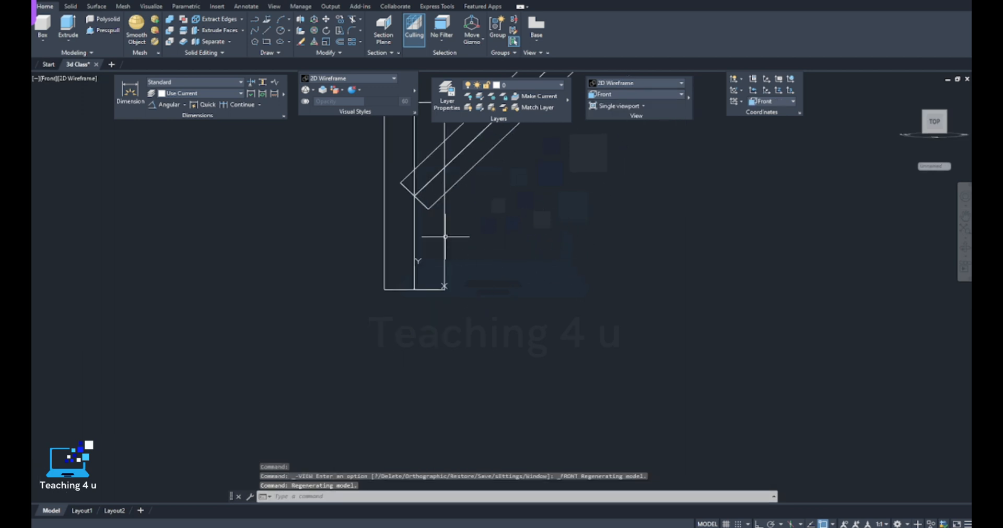
scroll(445, 237, down, 6)
middle_drag(452, 214, 447, 244)
scroll(447, 244, up, 4)
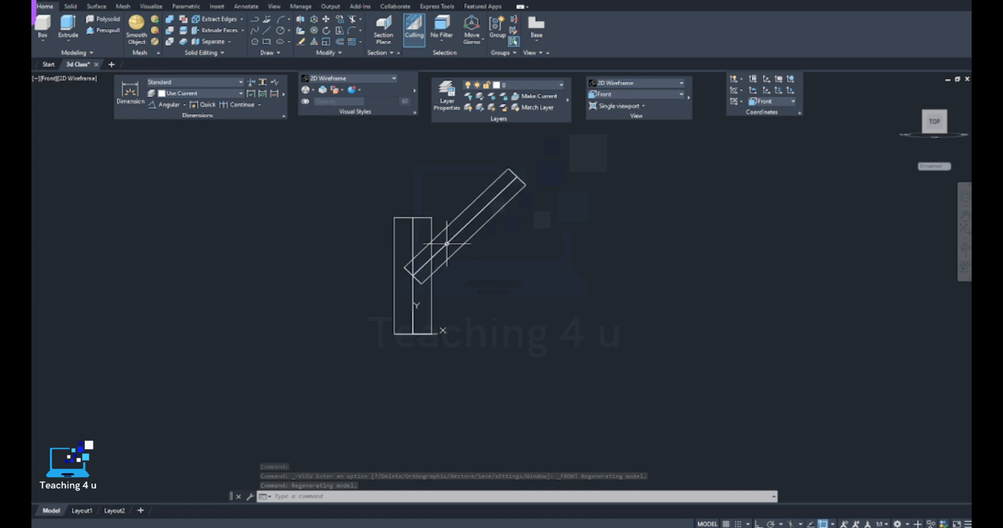
- Copy both cylinders and their axis lines horizontally to an empty area beside the original
text(co)
key(Return)
scroll(460, 247, down, 5)
click(492, 214)
click(410, 307)
key(Return)
click(438, 301)
click(555, 303)
key(Return)
scroll(477, 265, up, 6)
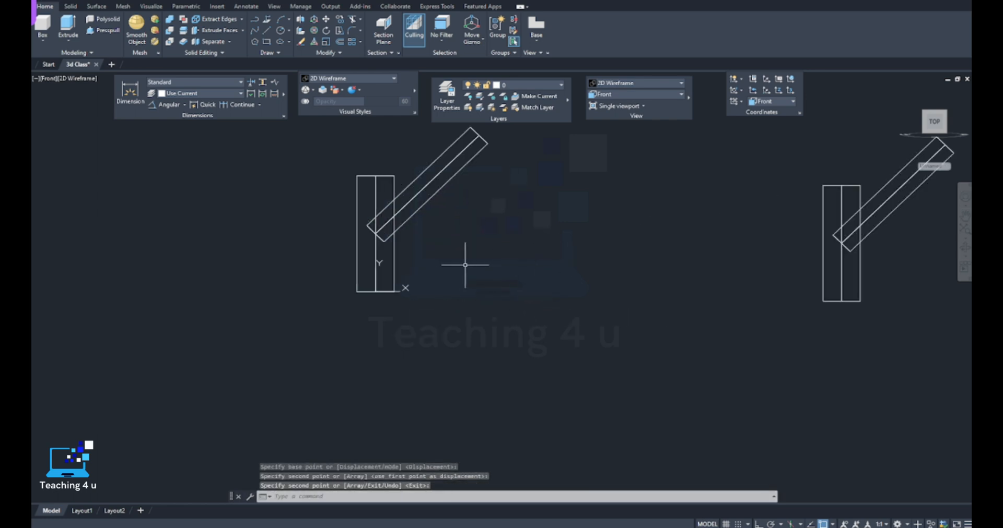
- Show the original cylinder pair in the Realistic visual style from a tilted 3D view
mouse_move(454, 256)
shift+middle_down()
mouse_move(653, 214)
mouse_move(456, 235)
mouse_move(448, 271)
mouse_move(482, 263)
mouse_move(421, 271)
mouse_move(403, 252)
mouse_move(442, 278)
shift+middle_up()
click(659, 85)
click(736, 105)
scroll(449, 257, up, 3)
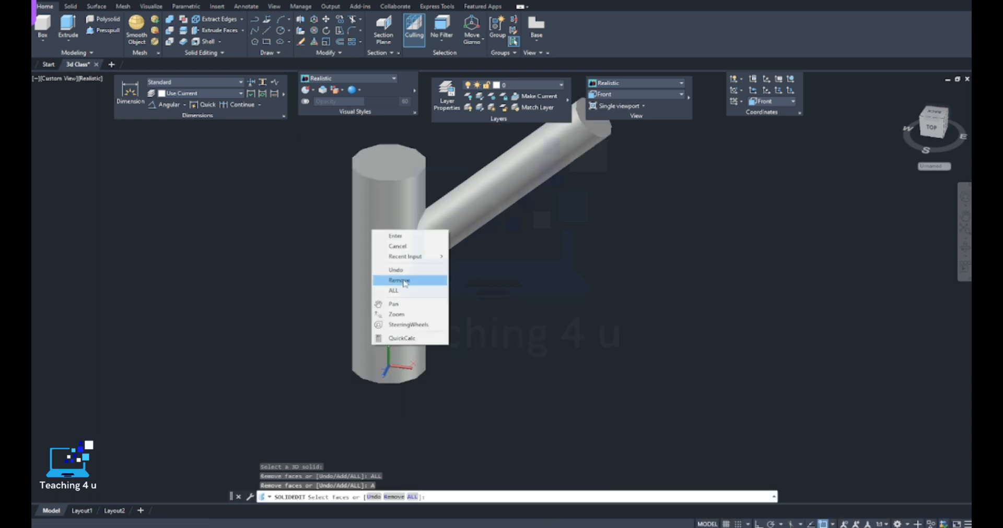
click(415, 280)
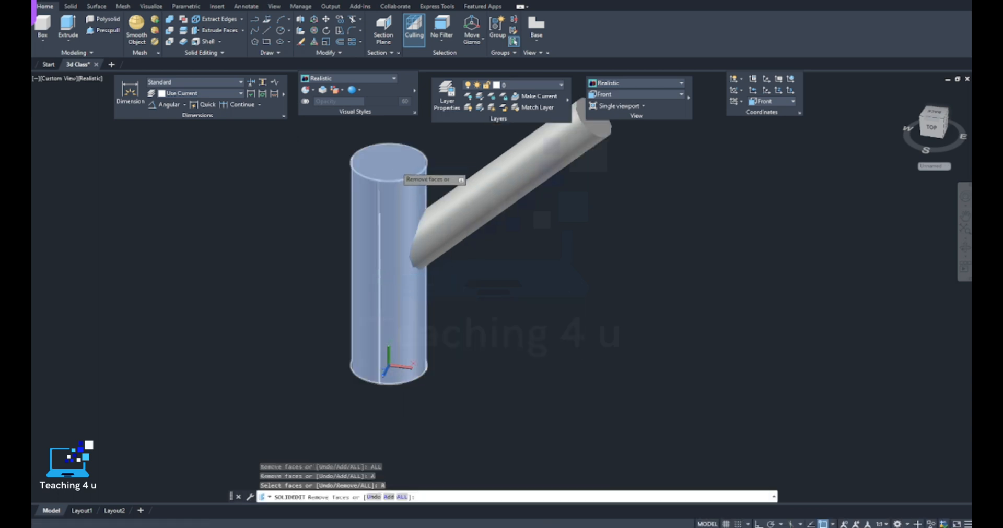
key(Escape)
key(Escape)
- Start a Shell on the vertical cylinder and set its face selection to Remove
click(208, 42)
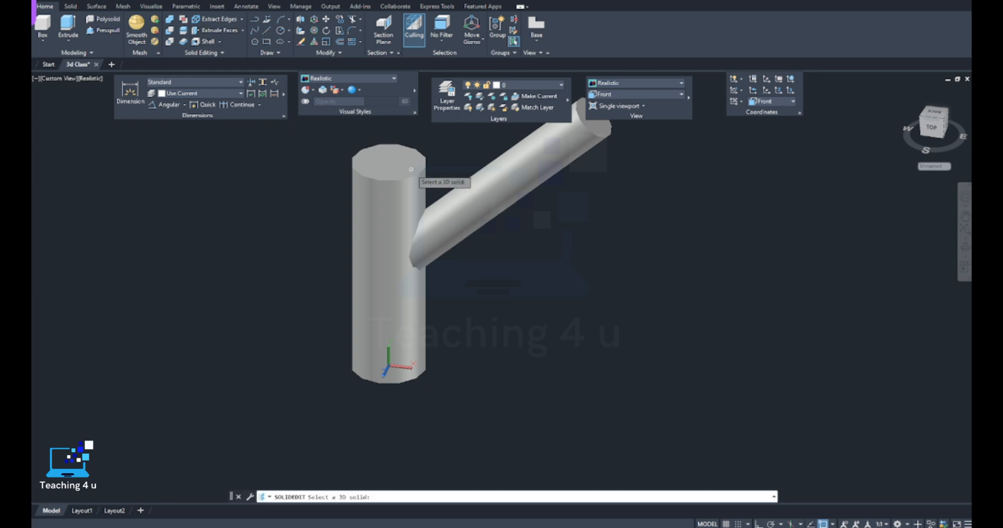
click(407, 188)
right_click(393, 172)
click(413, 214)
right_click(393, 177)
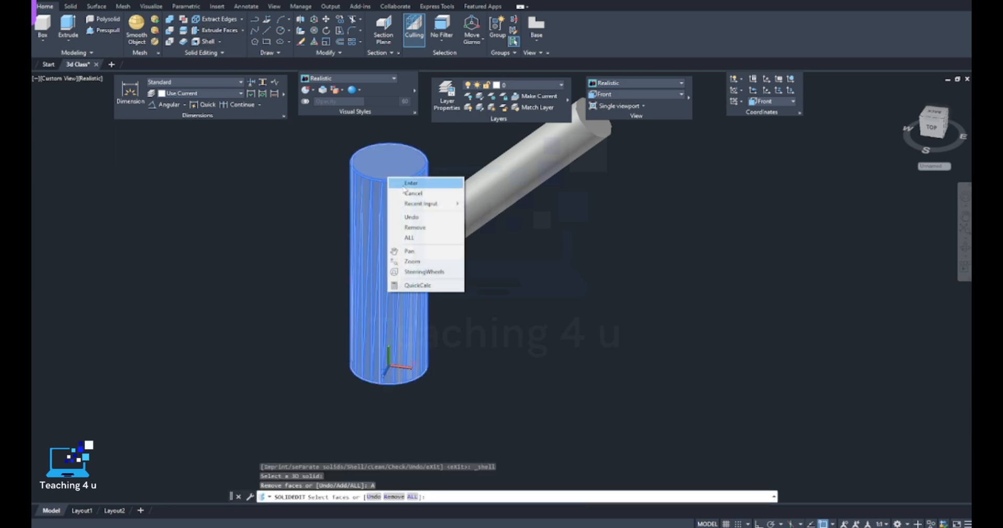
click(412, 222)
- Undo the mistaken face picks on the vertical cylinder in the Shell selection
click(397, 167)
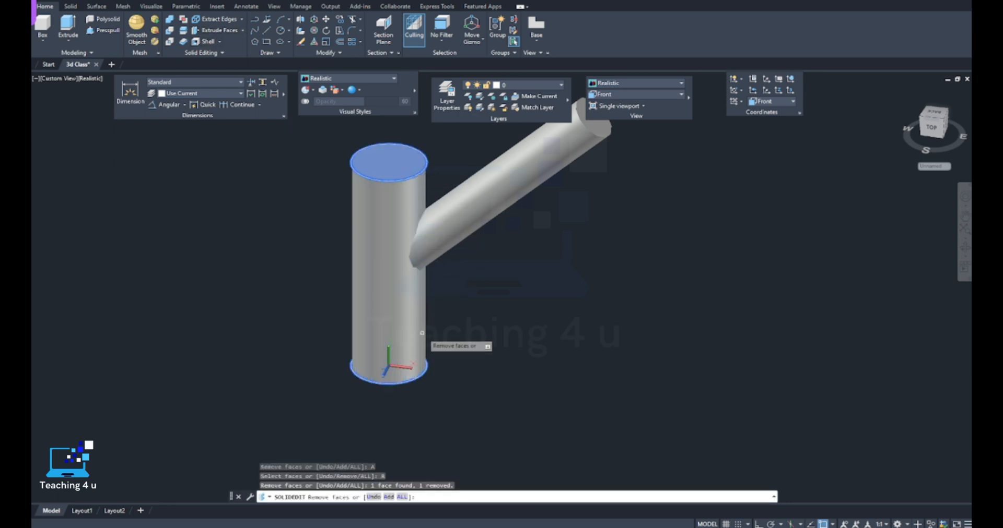
shift+middle_drag(391, 358, 455, 213)
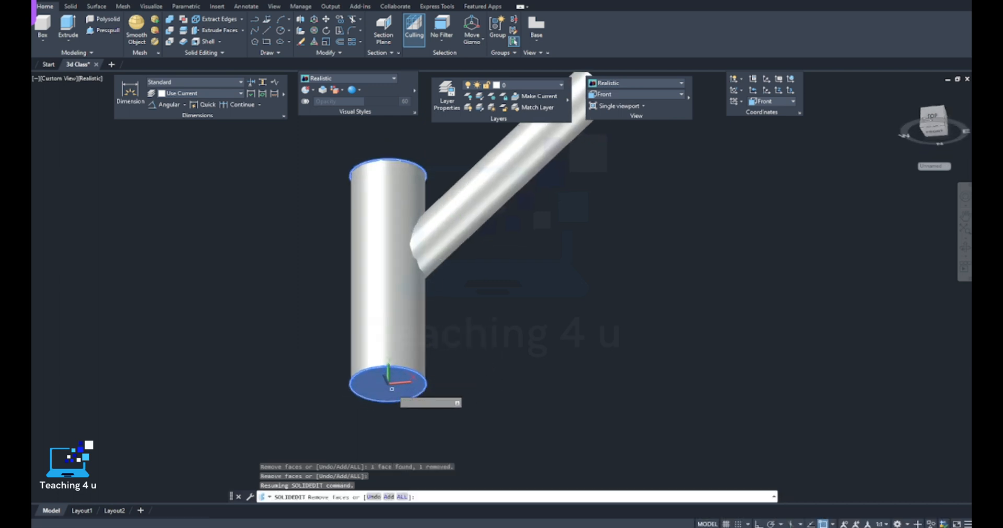
click(392, 390)
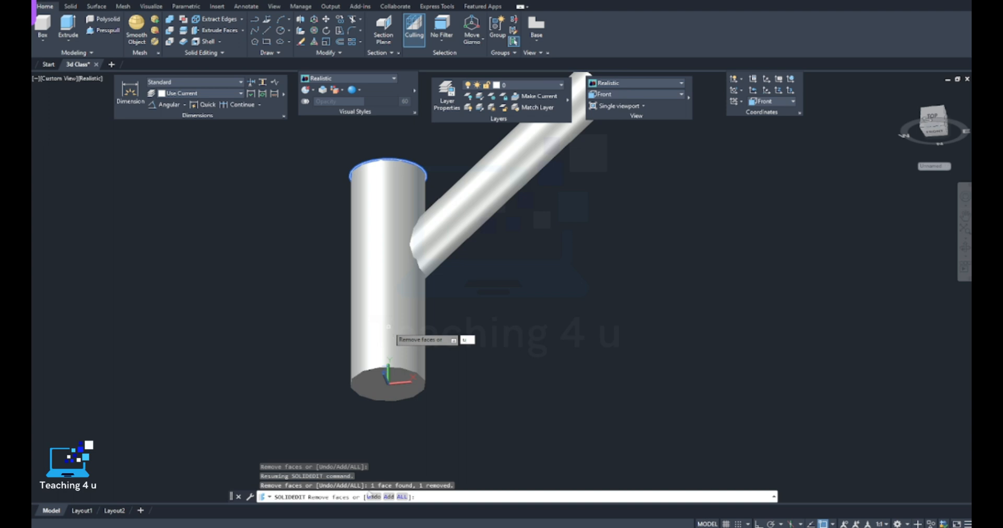
key(Return)
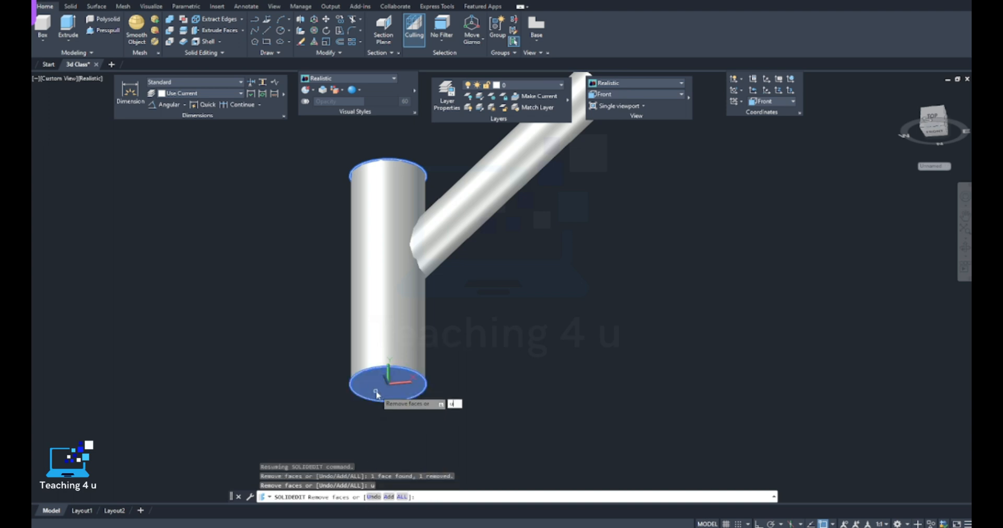
key(Return)
- Remove both end faces of the vertical cylinder from the selection and shell it with an offset distance of 1
shift+middle_drag(393, 391, 384, 196)
click(391, 164)
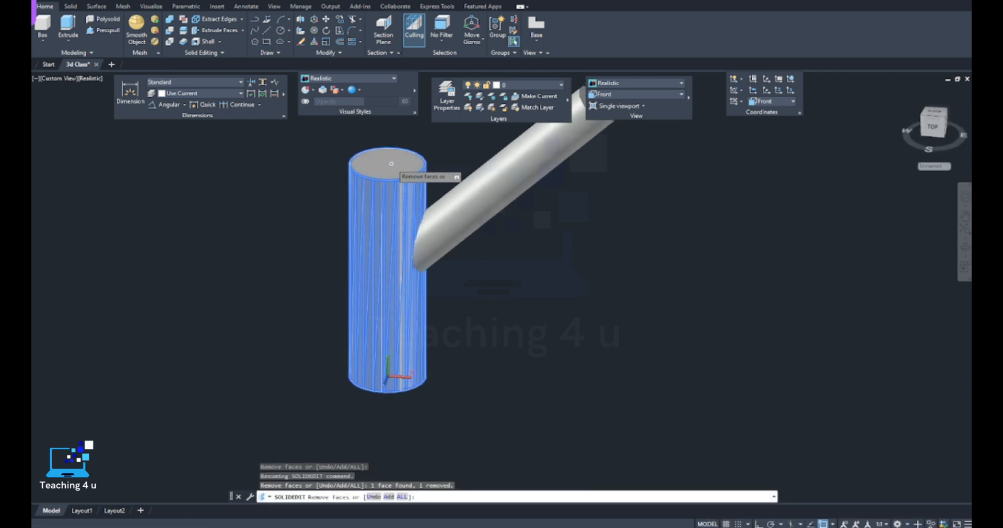
key(Return)
text(1)
key(Return)
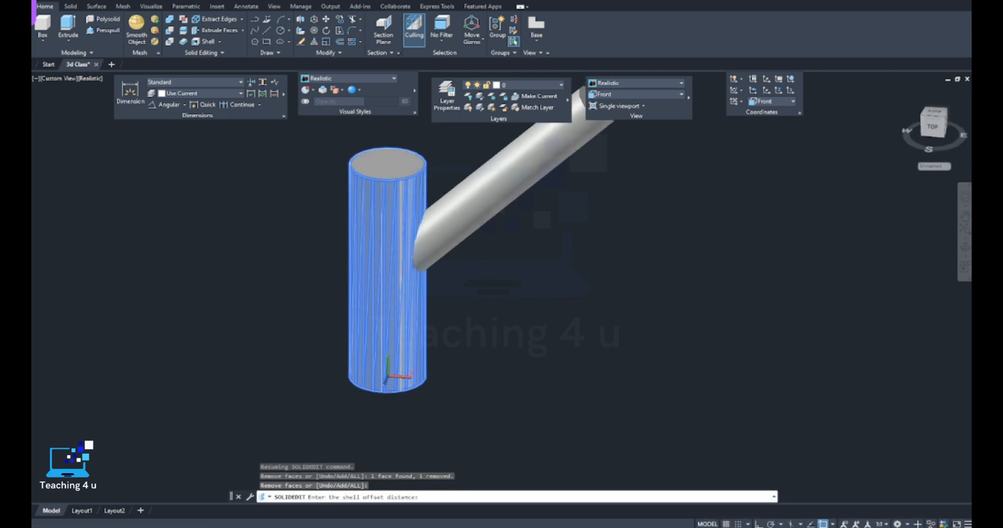
key(Return)
key(Return)
- Examine the hollowed vertical cylinder and its junction with the inclined cylinder from different angles
shift+middle_drag(571, 305, 373, 381)
click(620, 84)
key(Escape)
key(Escape)
shift+middle_drag(460, 259, 482, 265)
scroll(519, 219, down, 6)
scroll(511, 209, up, 4)
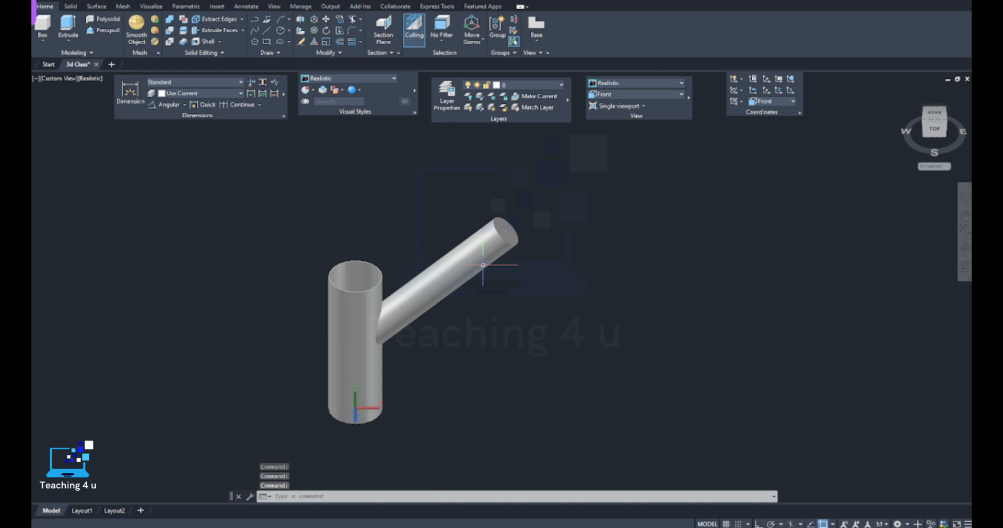
- Start a Shell on the inclined cylinder and remove its upper end face from the selection
key(space)
click(511, 308)
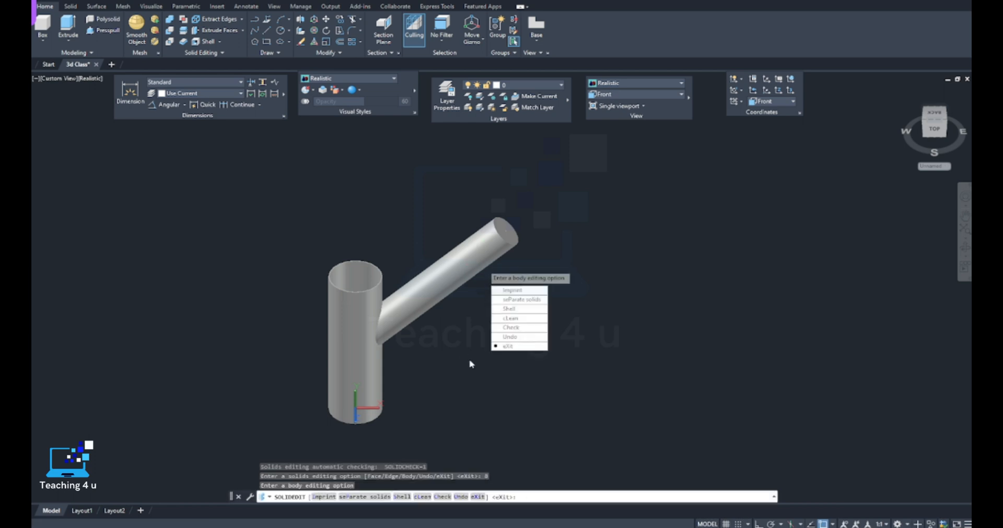
click(512, 309)
click(455, 276)
right_click(453, 276)
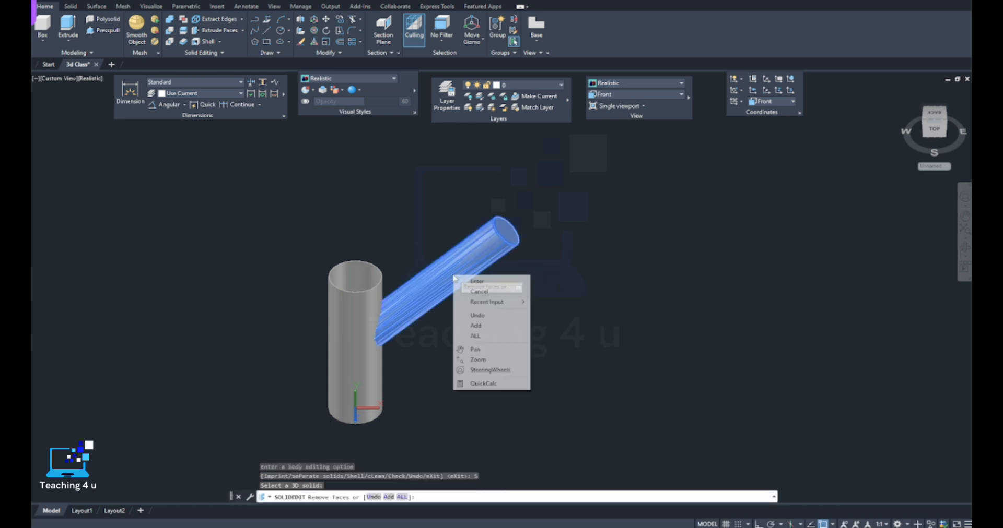
click(477, 325)
right_click(476, 269)
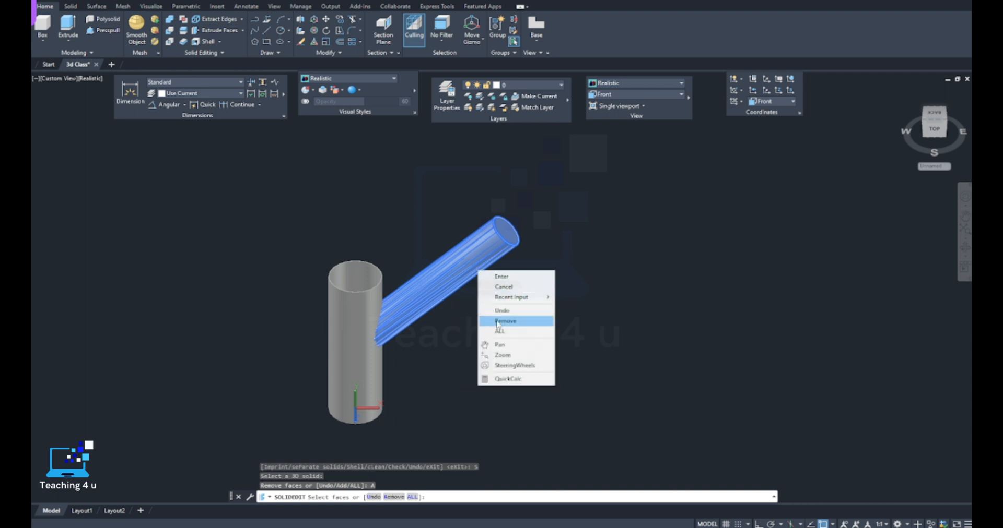
click(501, 321)
click(510, 237)
- Remove the inclined cylinder's lower end face from the selection and shell it with an offset distance of 1
shift+middle_drag(412, 395, 377, 304)
scroll(373, 304, up, 4)
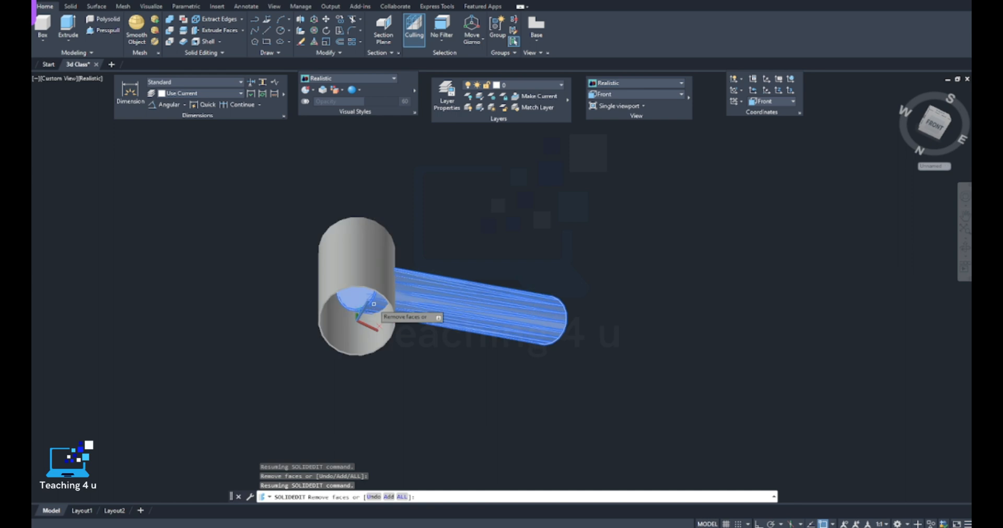
click(353, 286)
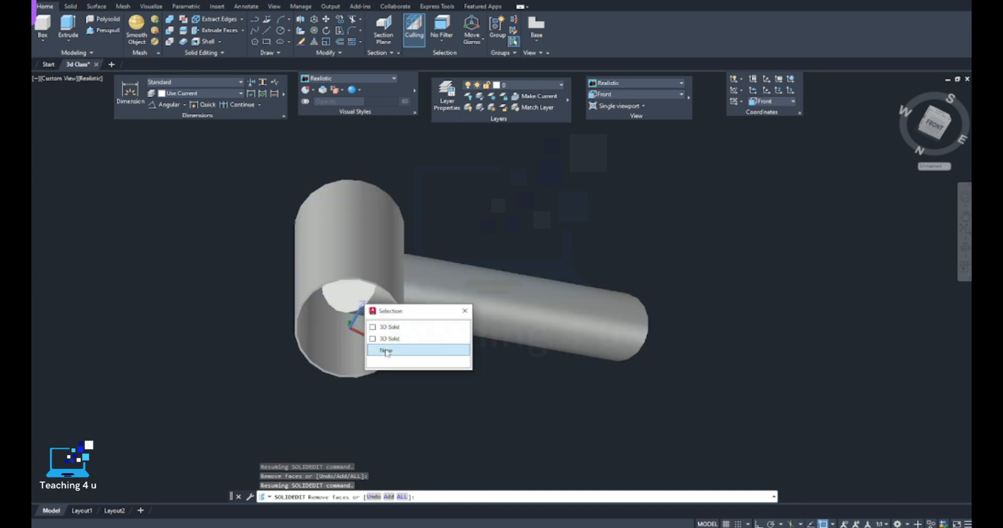
click(389, 327)
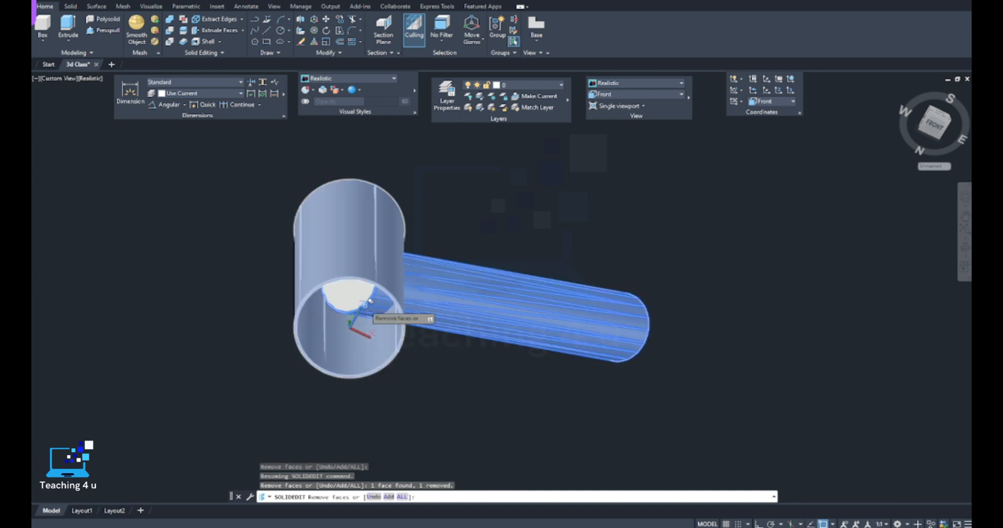
scroll(421, 366, down, 5)
scroll(421, 435, up, 2)
shift+middle_drag(421, 435, 439, 425)
scroll(483, 282, up, 2)
scroll(483, 283, up, 4)
key(Return)
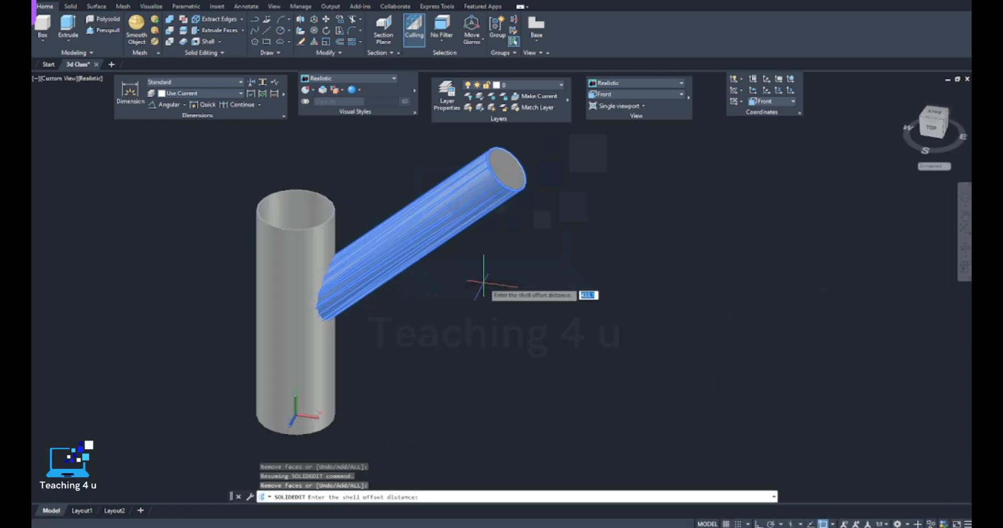
text(1)
key(Return)
key(Return)
key(Return)
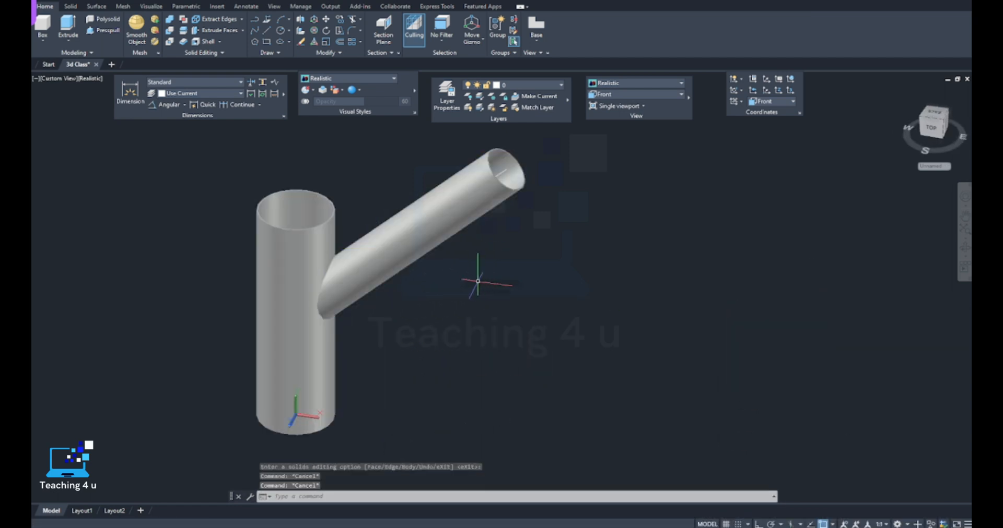
- Move both hollow cylinders aside, away from their axis lines
text(m)
key(Return)
click(398, 267)
click(319, 336)
scroll(460, 343, down, 8)
key(Return)
click(475, 402)
click(309, 399)
scroll(265, 332, up, 4)
shift+middle_drag(291, 334, 378, 296)
scroll(282, 301, up, 5)
shift+middle_drag(334, 320, 299, 302)
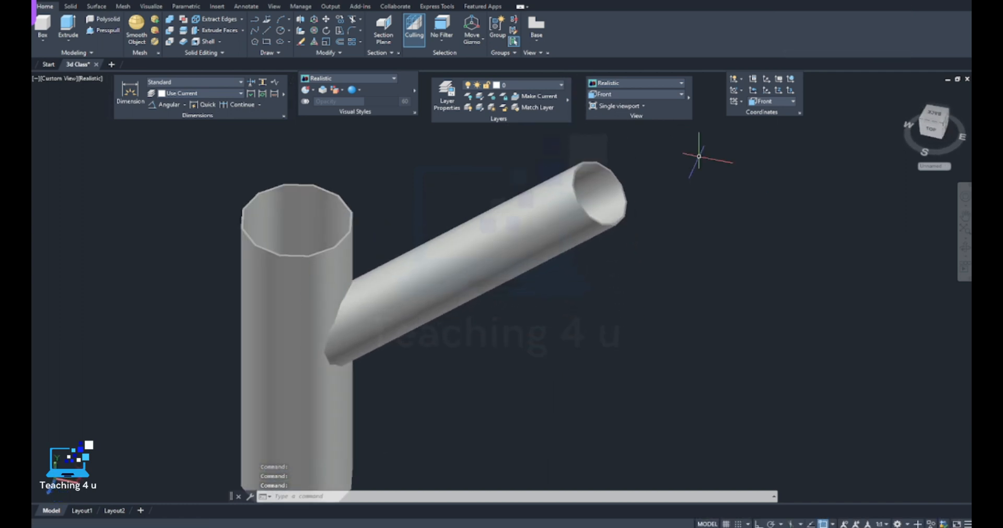
- Switch the visual style to 2D Wireframe
click(633, 89)
click(609, 103)
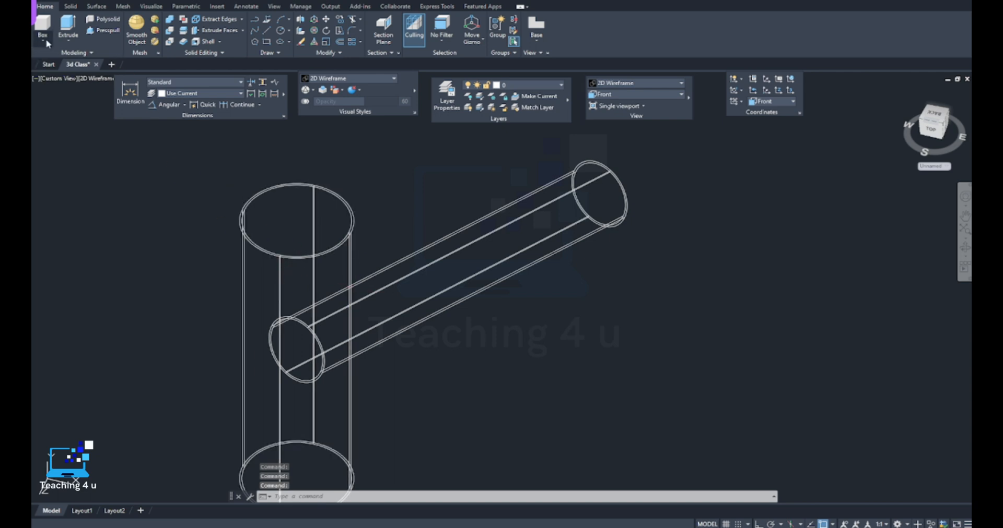
click(48, 79)
scroll(328, 242, up, 3)
scroll(314, 240, down, 3)
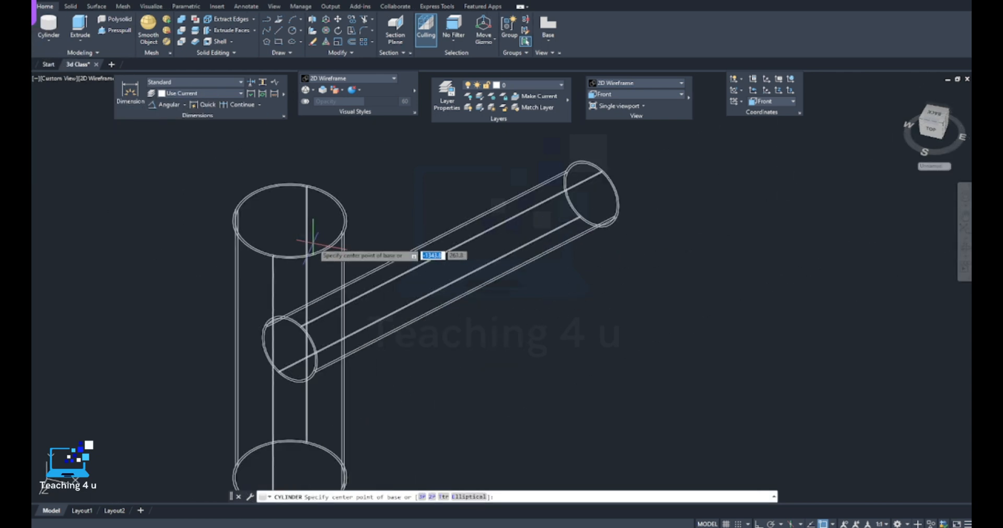
scroll(290, 220, up, 3)
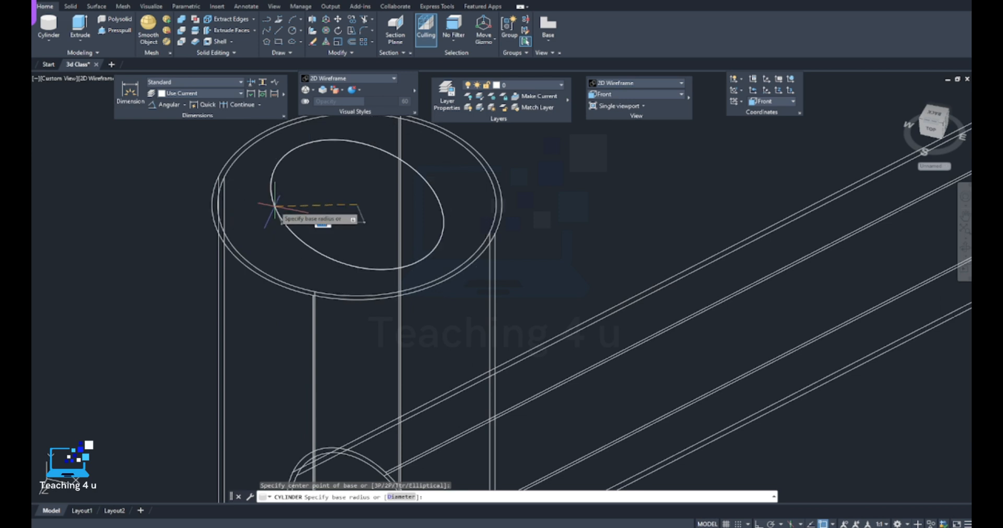
key(Escape)
- Set the coordinate system to Top and draw a solid cylinder from the centre of the vertical pipe's top opening down past its lower end
click(770, 102)
click(764, 125)
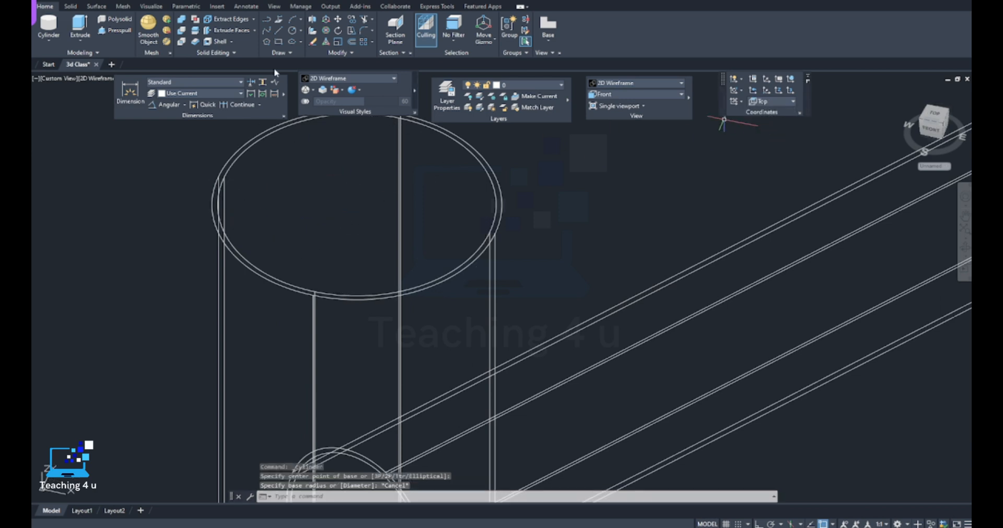
click(48, 24)
scroll(264, 161, down, 6)
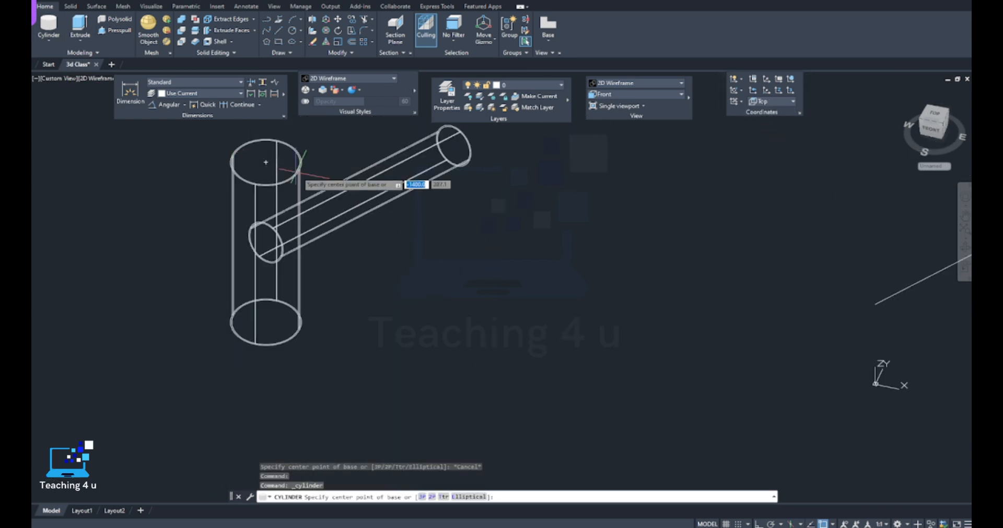
click(266, 162)
scroll(225, 166, up, 5)
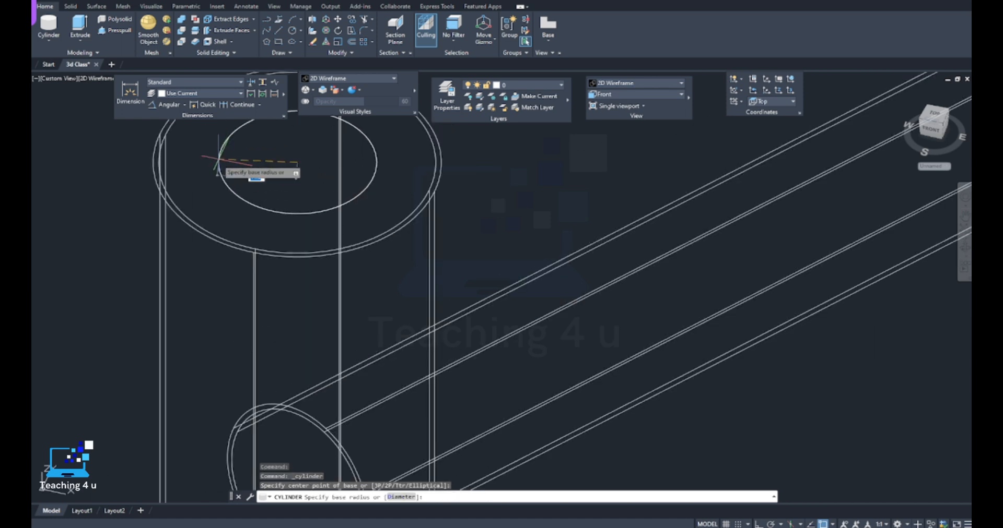
click(345, 229)
scroll(355, 198, down, 5)
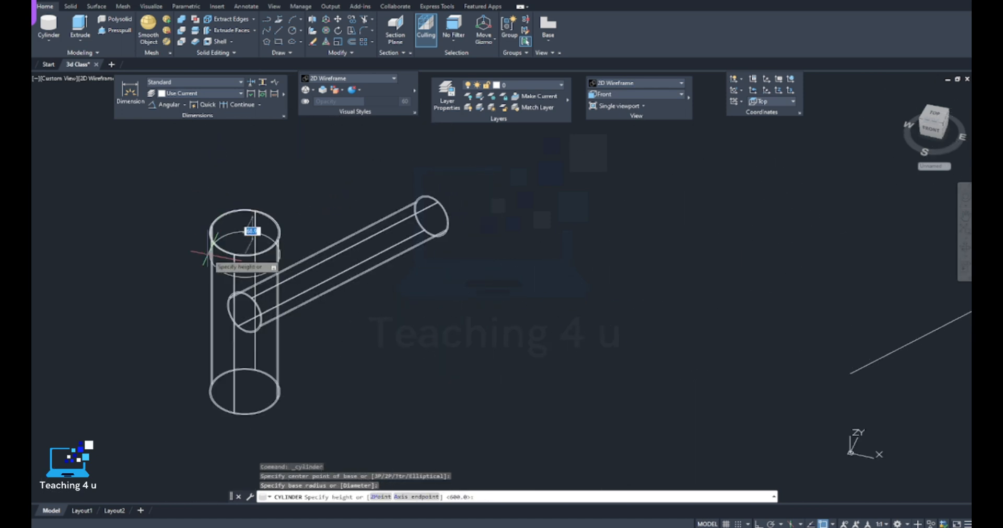
key(Escape)
key(Escape)
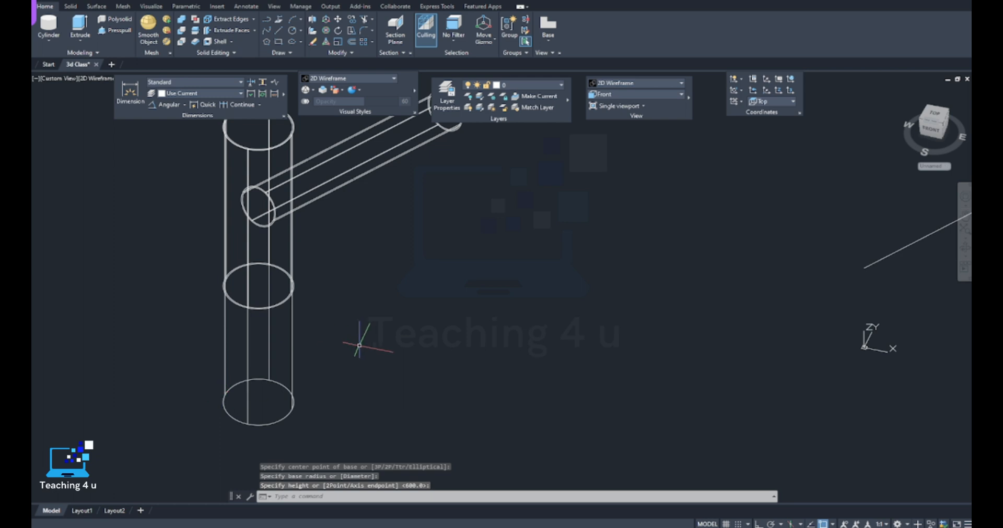
- Switch the visual style to Realistic and subtract the new solid cylinder from the inclined pipe
click(657, 90)
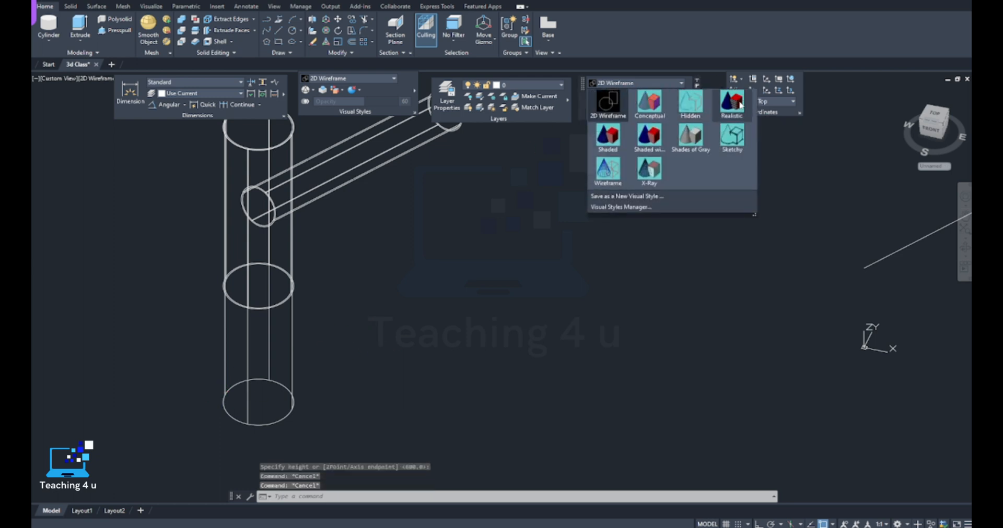
click(731, 104)
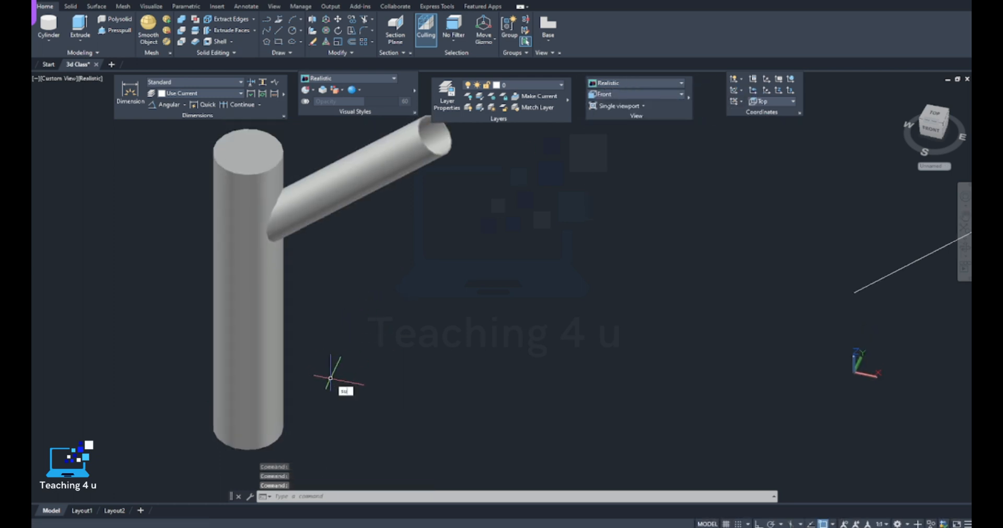
text(su)
key(Return)
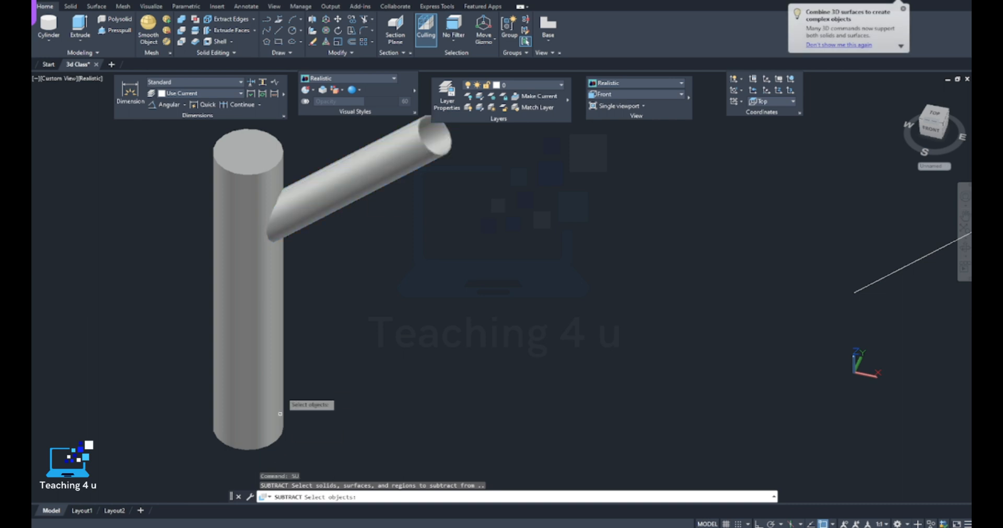
click(348, 188)
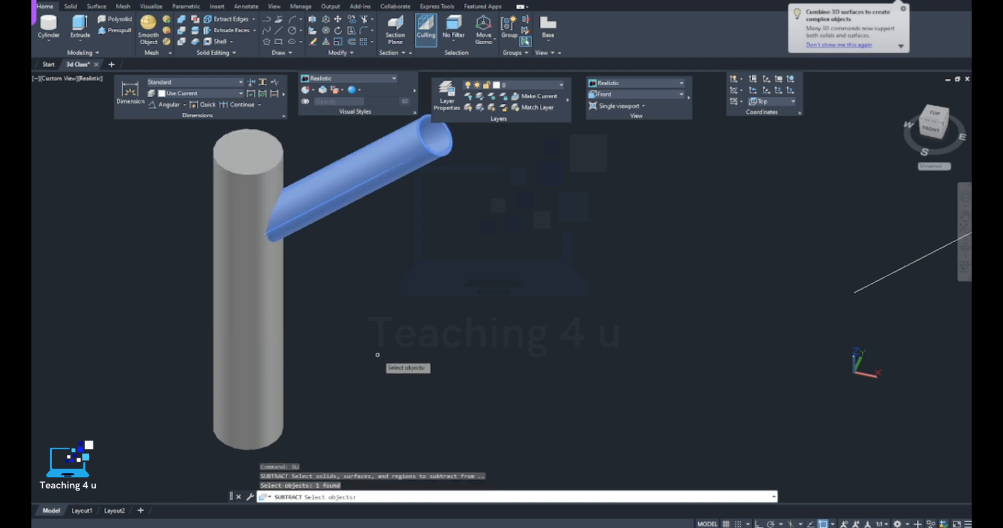
key(Return)
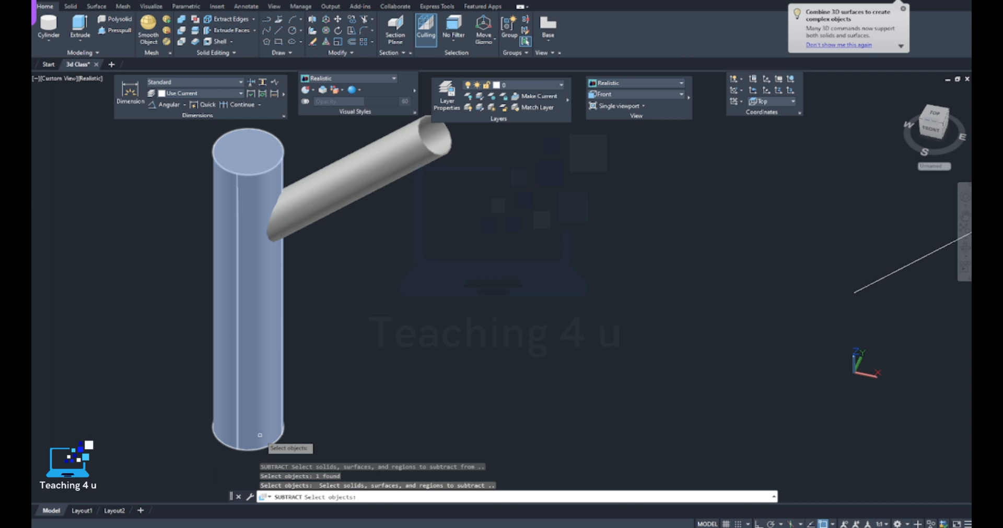
click(259, 435)
scroll(371, 364, down, 2)
key(Return)
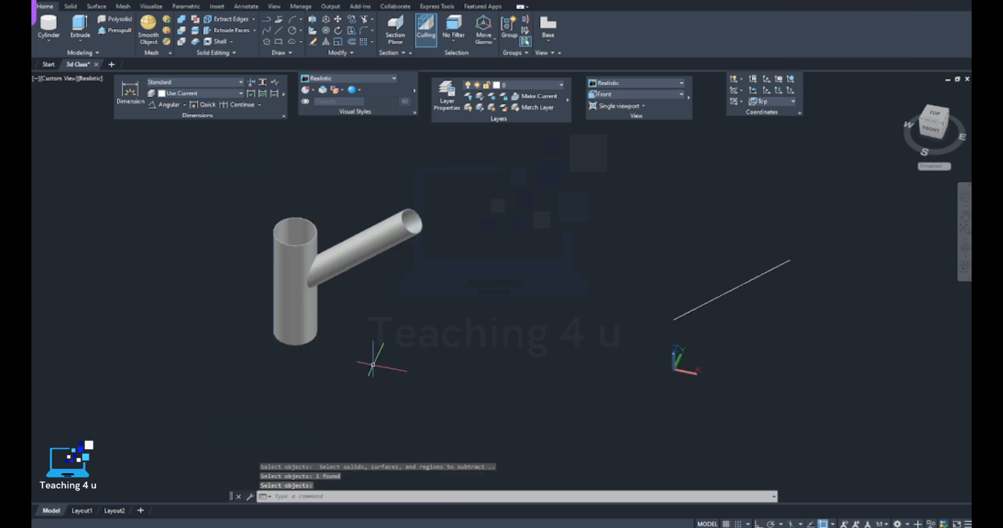
- Check the cleared pipe junction and erase a leftover axis line and the unhollowed copy of the two cylinders
shift+middle_drag(314, 298, 366, 227)
scroll(364, 229, down, 5)
shift+middle_drag(363, 297, 280, 395)
scroll(345, 222, up, 5)
scroll(338, 299, down, 5)
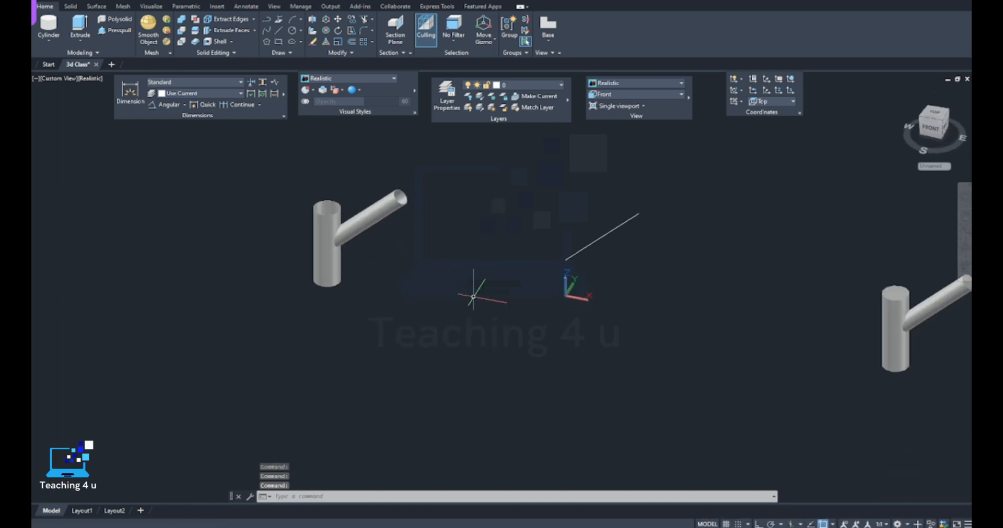
click(648, 222)
middle_drag(649, 283, 596, 315)
key(Delete)
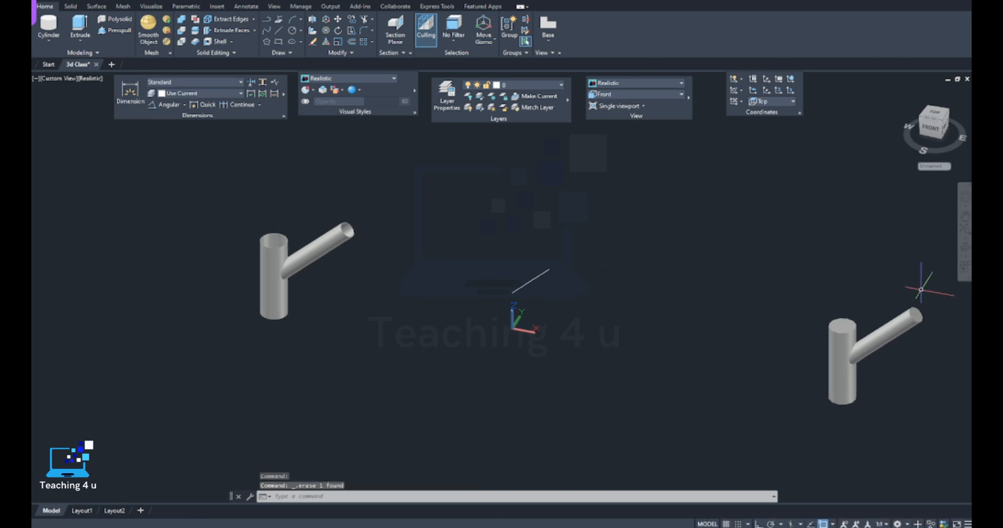
click(921, 290)
click(793, 400)
key(Delete)
- Switch to the Front view and erase the remaining inclined axis line
click(629, 97)
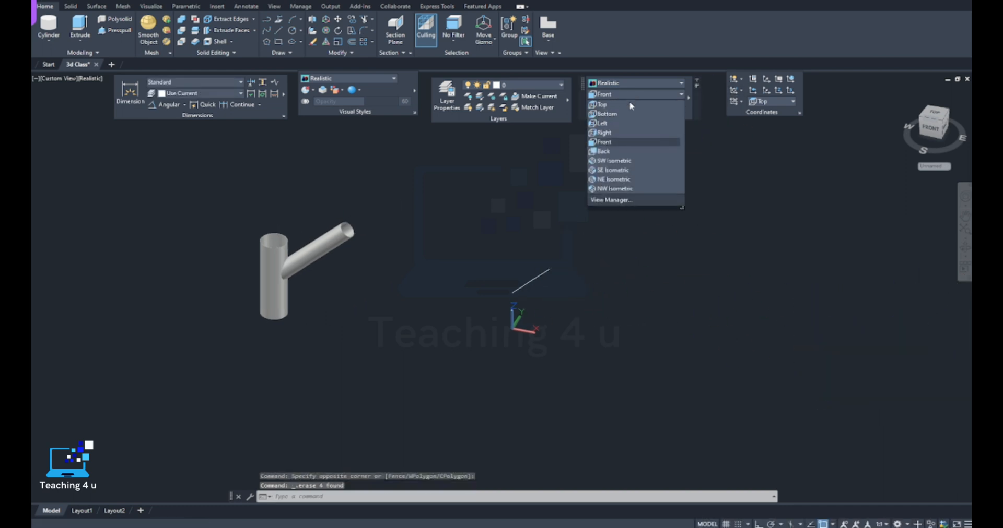
click(631, 107)
click(481, 176)
click(404, 230)
key(Delete)
scroll(488, 222, down, 6)
mouse_move(433, 235)
middle_down()
mouse_move(502, 236)
mouse_move(488, 291)
middle_up()
scroll(462, 231, up, 6)
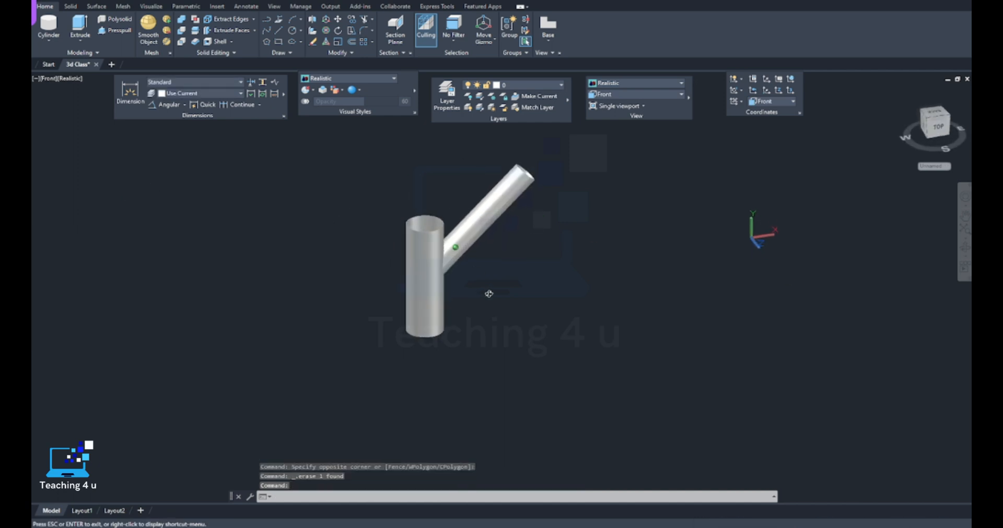
- Change the display of the pipe branch to the 2D Wireframe visual style
middle_drag(340, 212, 331, 249)
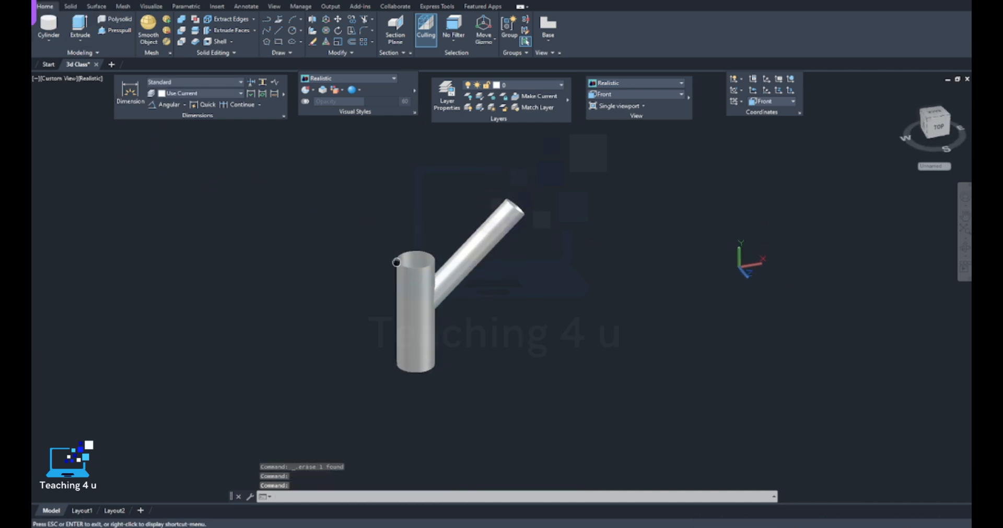
click(639, 84)
click(608, 103)
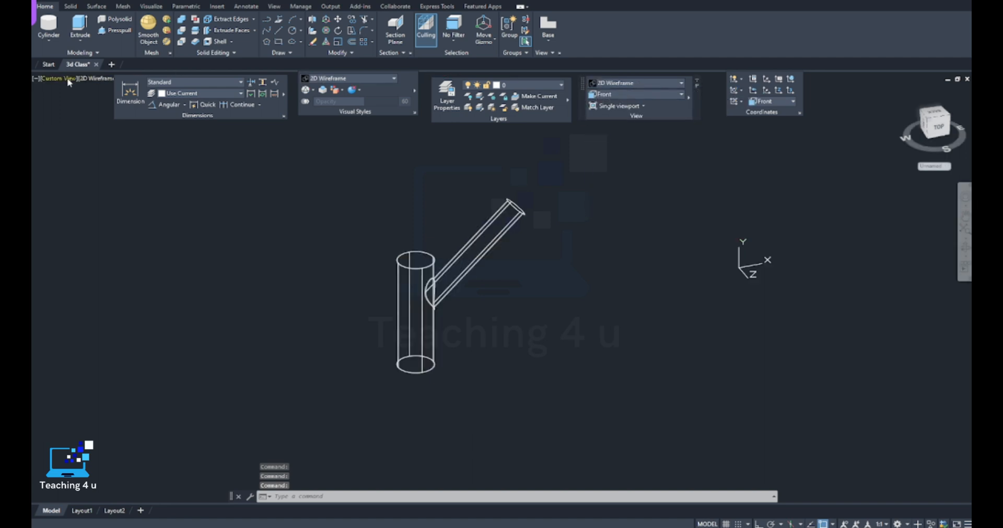
text(c)
key(Return)
scroll(417, 264, up, 4)
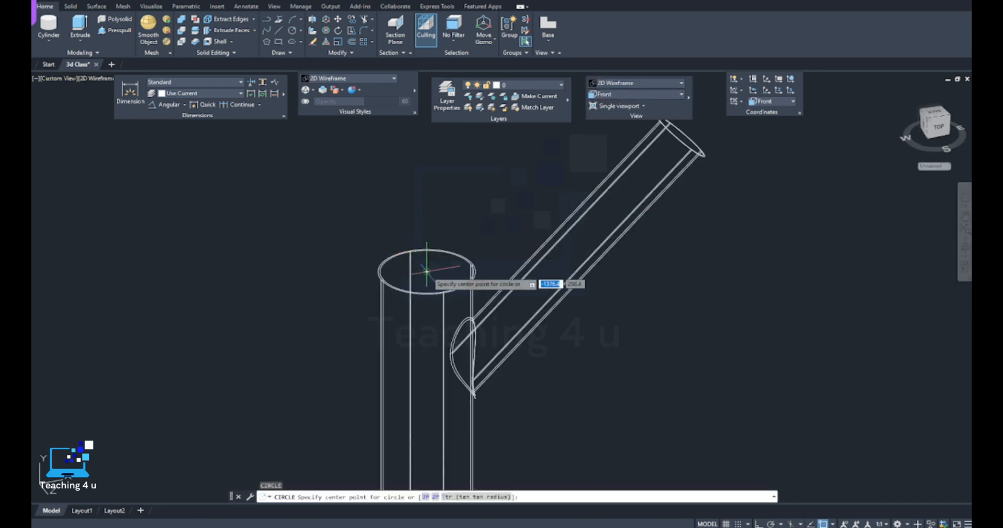
scroll(399, 282, up, 4)
key(Escape)
- Set the coordinate system to Top and draw a circle of about 76.3 radius centred on the vertical pipe's top opening, matching its outer rim
click(764, 103)
click(763, 124)
key(Return)
scroll(501, 282, down, 3)
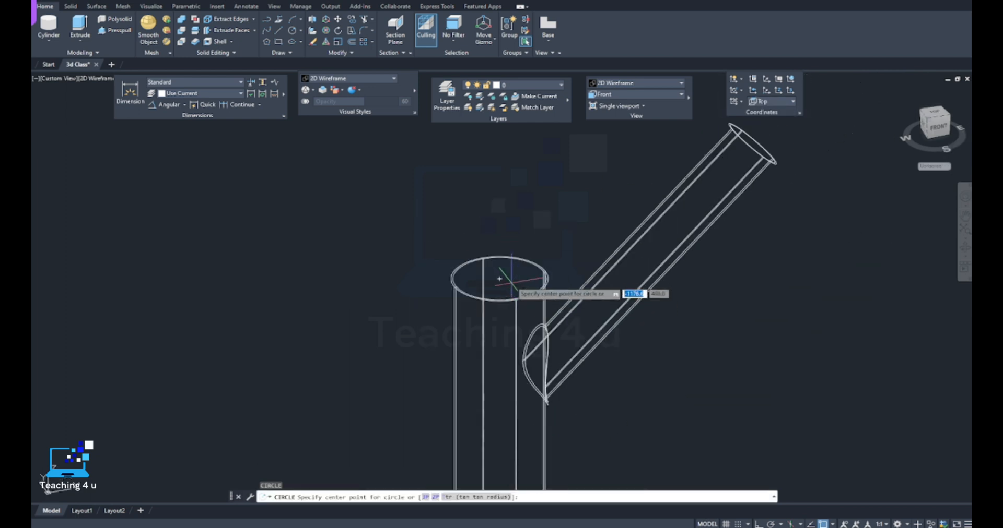
click(499, 280)
scroll(462, 295, up, 5)
scroll(448, 290, down, 1)
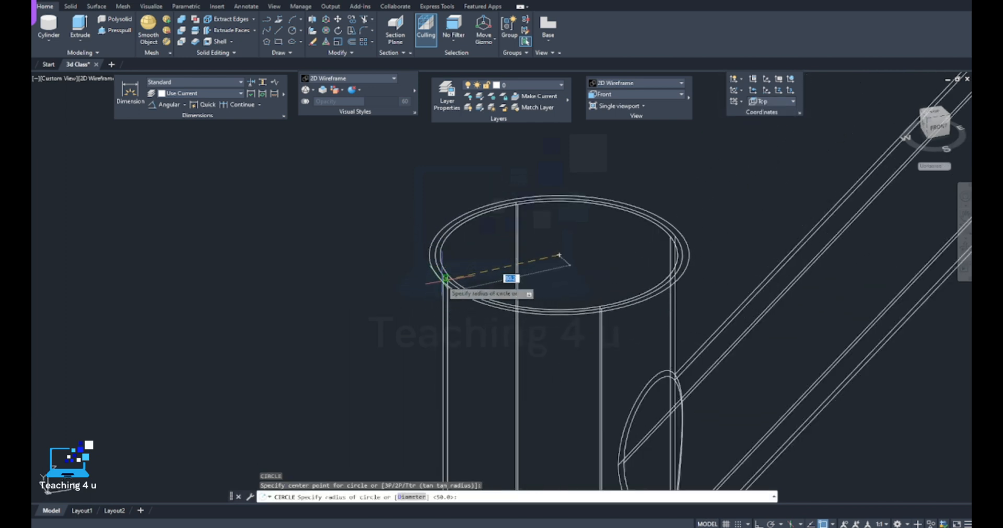
click(442, 274)
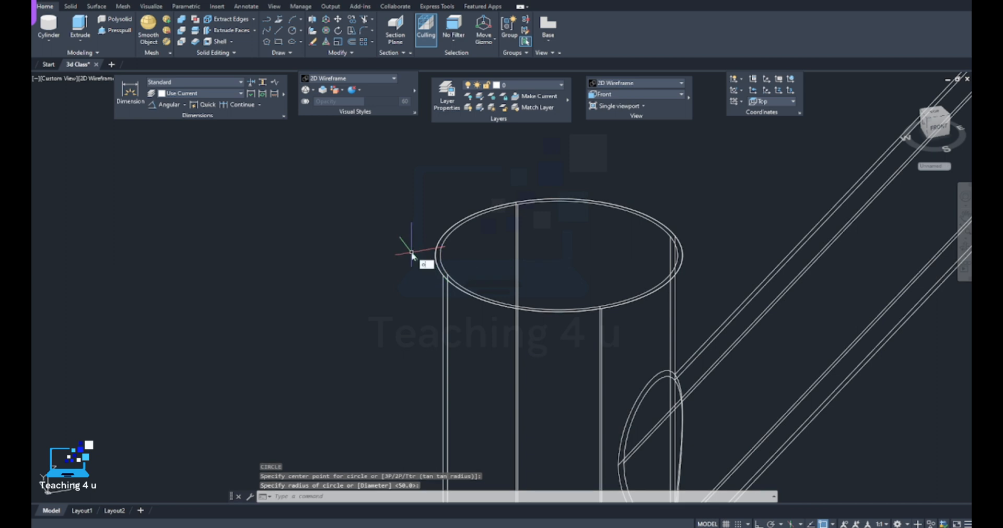
- Move only the new circle off the vertical pipe to the empty space beside it, keeping the pipe out of the selection
text(m)
key(Return)
click(496, 175)
click(412, 282)
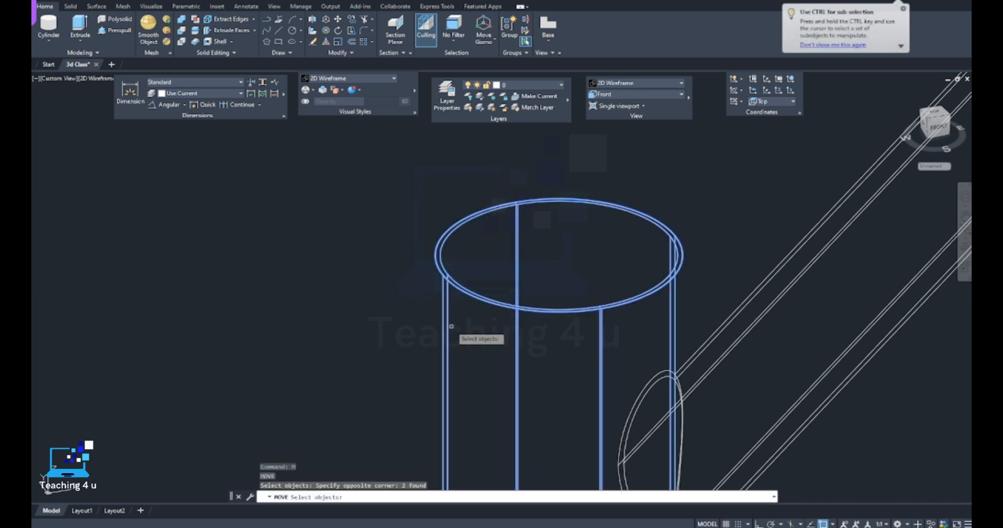
shift+click(451, 327)
shift+click(412, 315)
scroll(412, 315, down, 6)
key(Return)
click(375, 298)
click(167, 313)
key(Escape)
key(Escape)
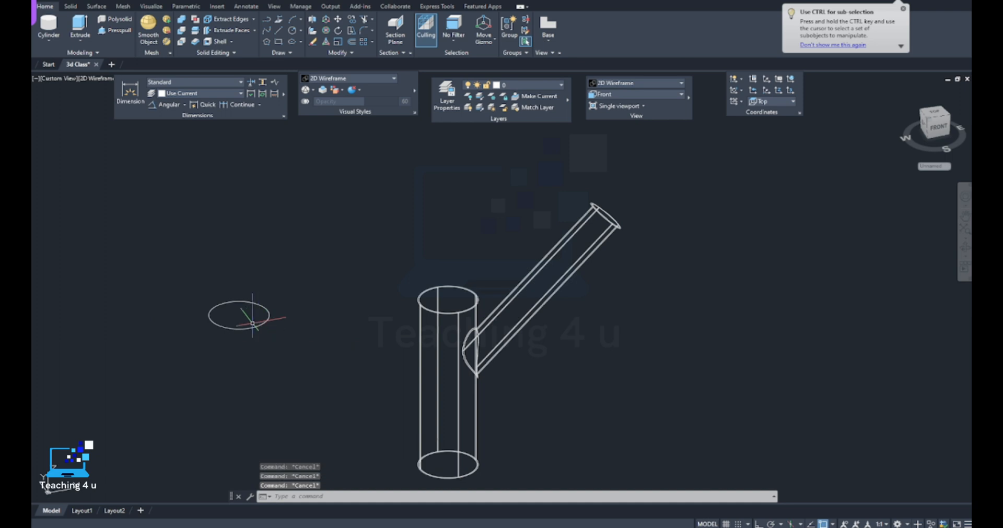
- Offset the moved circle outward by 50 to form a concentric outer circle
text(o)
key(Return)
text(5)
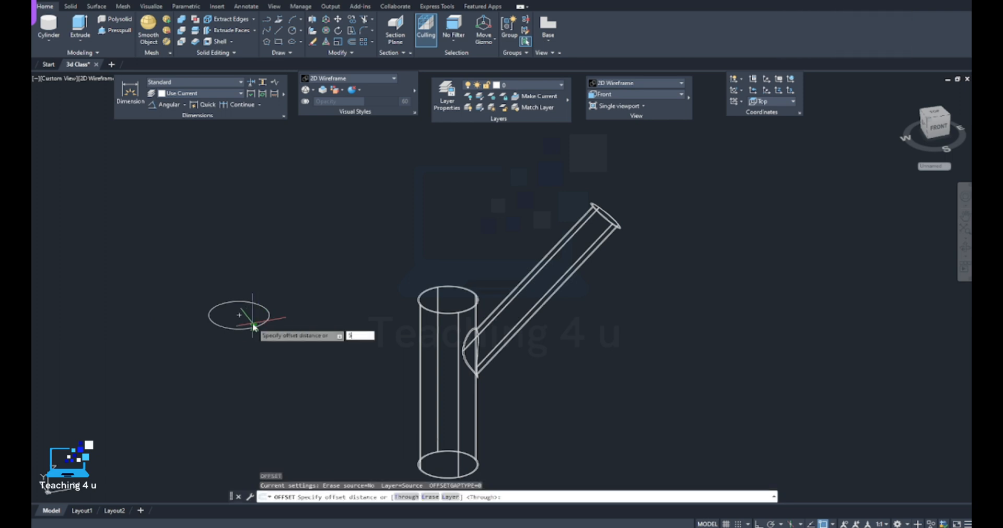
text(0)
key(Return)
scroll(255, 326, up, 4)
click(284, 291)
click(336, 253)
key(Escape)
key(Escape)
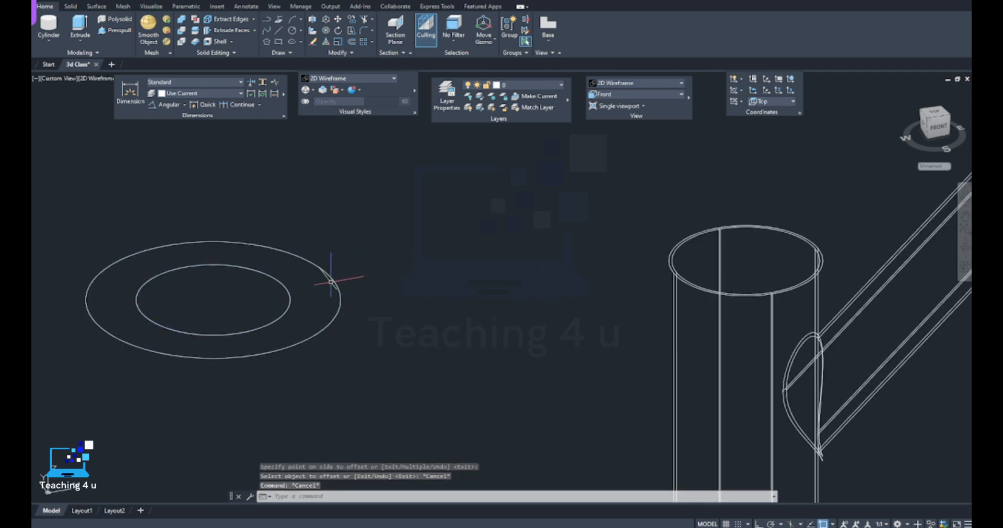
text(c)
key(Return)
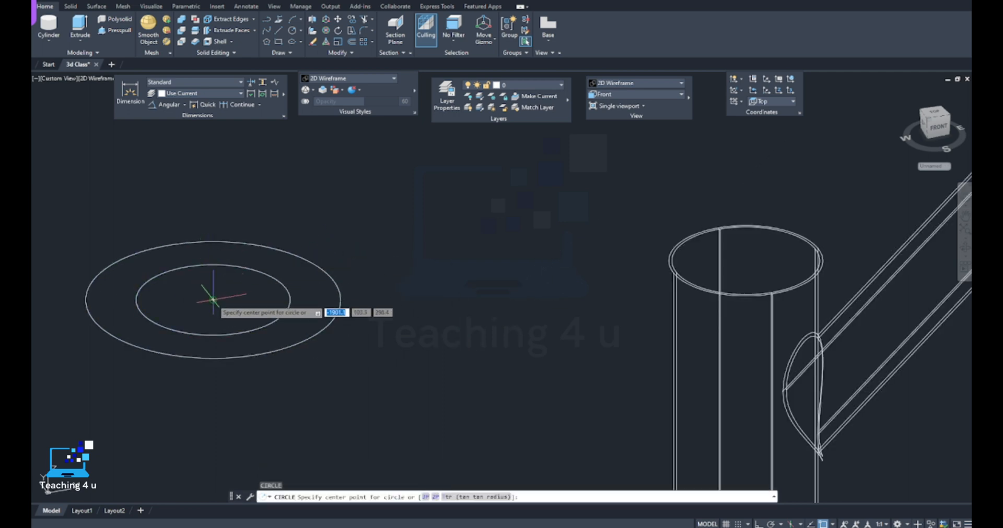
key(Escape)
- Draw a straight line across the ring, joining the inner circle to the outer circle
text(l)
key(Return)
scroll(211, 274, down, 6)
scroll(211, 275, up, 4)
click(196, 282)
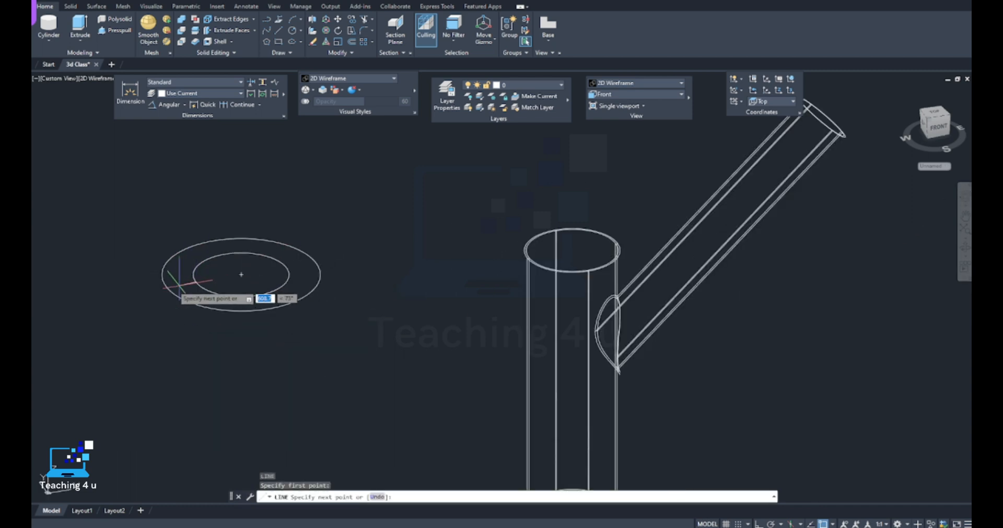
key(Escape)
- Draw a circle with a diameter of 15 centred on the midpoint of the line between the two circles
scroll(167, 287, up, 4)
text(c)
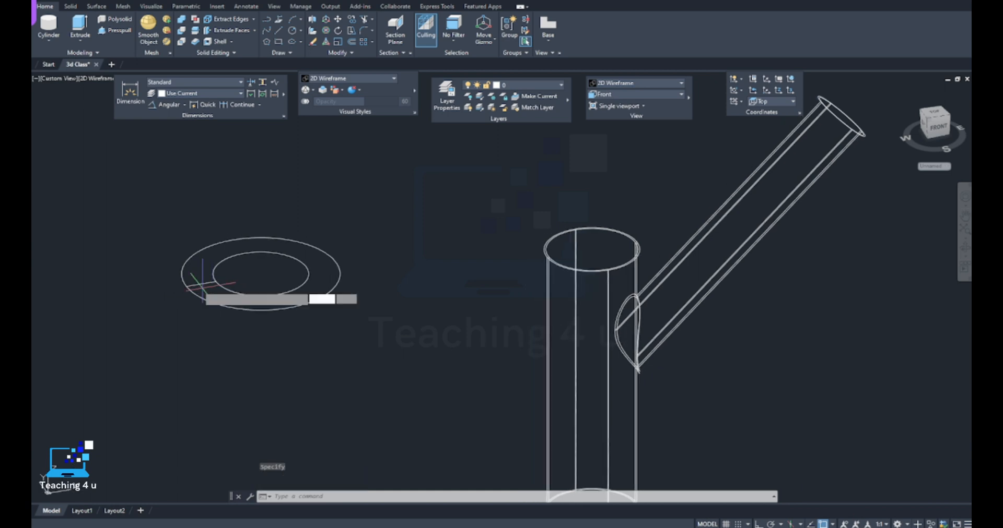
key(Return)
click(208, 280)
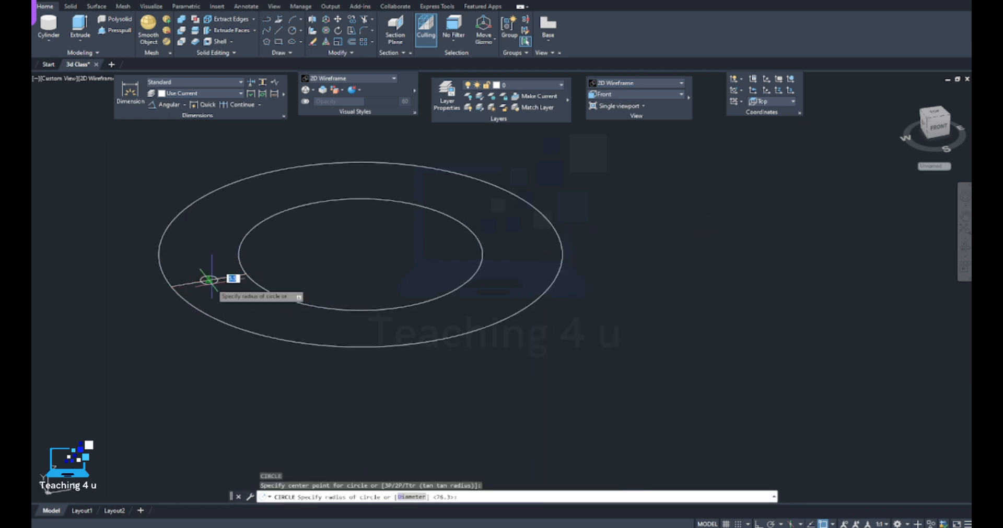
text(d)
key(Return)
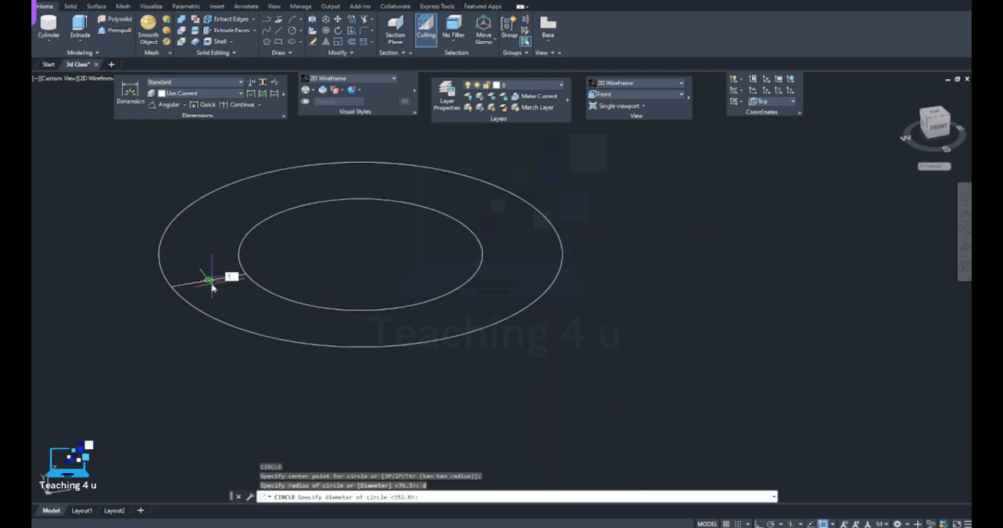
key(Return)
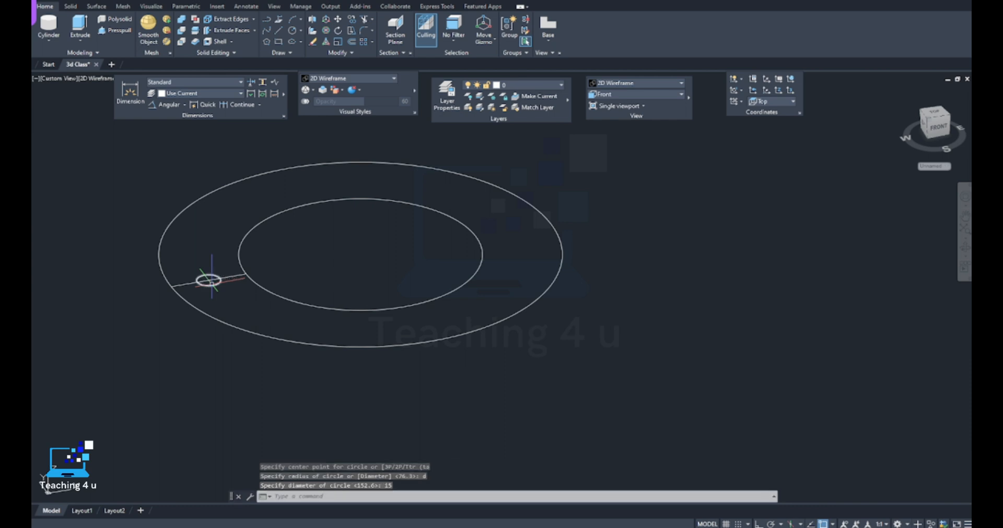
key(Escape)
key(Escape)
key(Escape)
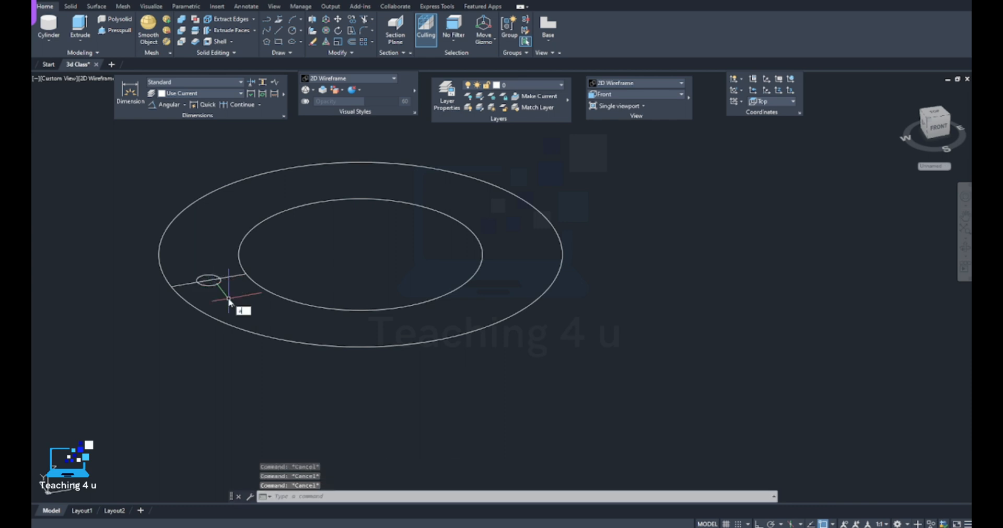
- Create a polar array of the small hole circle with 6 items over 360° around the ring's centre
text(ar)
key(Return)
click(210, 283)
scroll(290, 301, down, 4)
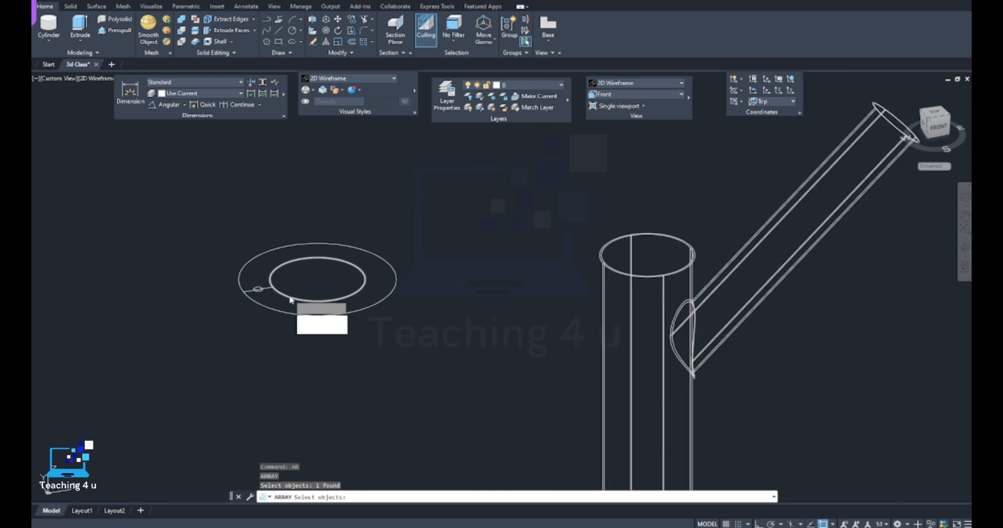
click(323, 340)
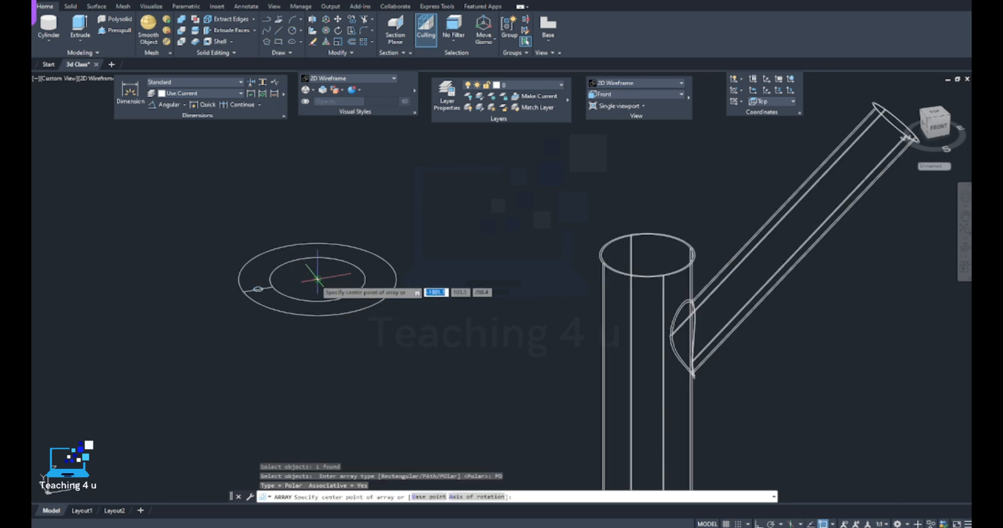
click(317, 279)
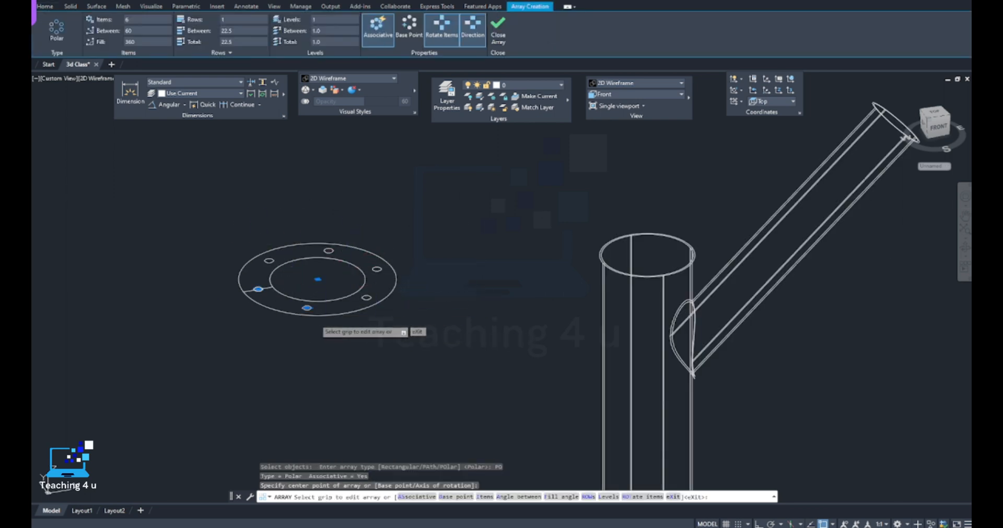
key(Escape)
- Delete the construction line joining the inner and outer circles of the ring
scroll(289, 313, up, 2)
click(252, 273)
middle_drag(401, 342, 432, 313)
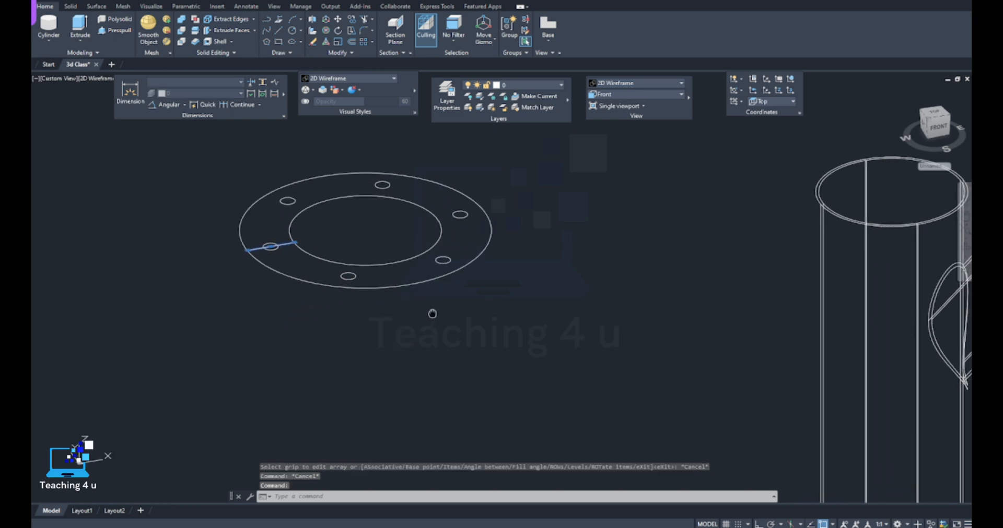
key(Delete)
scroll(384, 374, down, 5)
scroll(382, 340, up, 4)
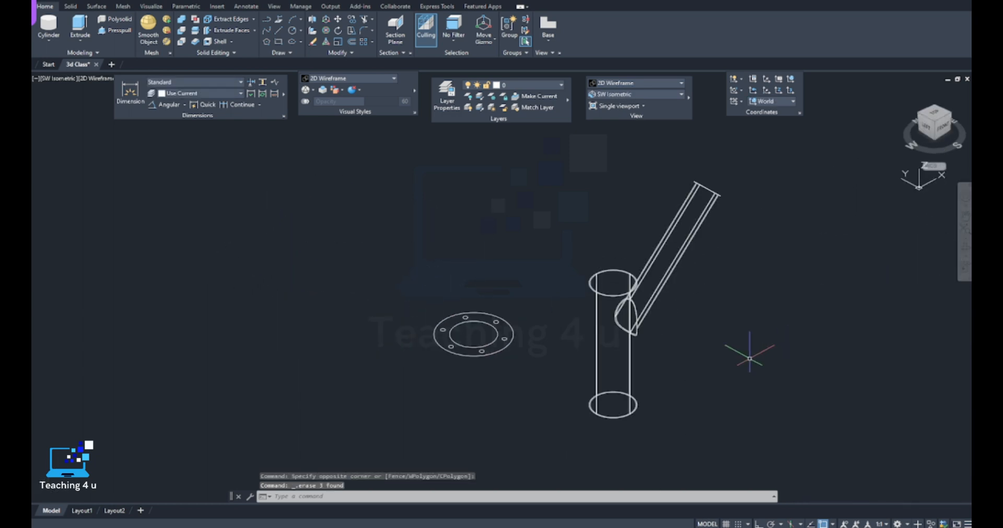
- Extrude the inner and outer ring circles to a height of 12
middle_drag(566, 357, 453, 372)
scroll(421, 367, up, 6)
key(Escape)
key(Escape)
key(Escape)
middle_drag(326, 374, 515, 353)
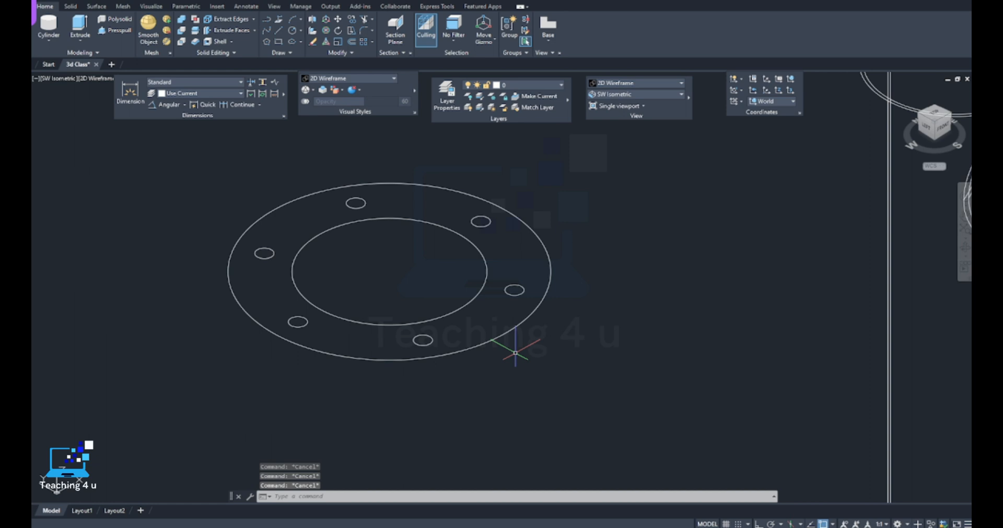
text(ext)
key(Return)
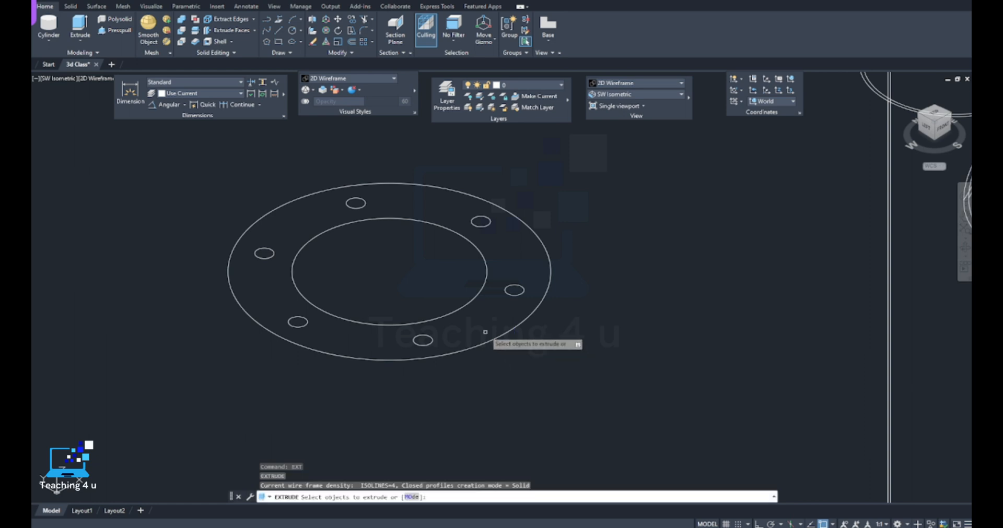
click(486, 349)
click(466, 307)
click(471, 352)
scroll(413, 292, down, 4)
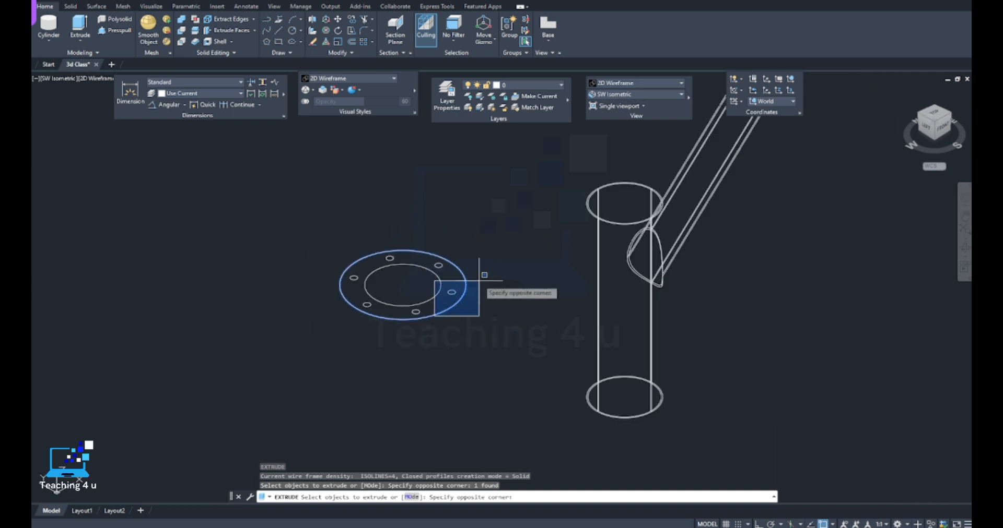
click(501, 259)
key(Return)
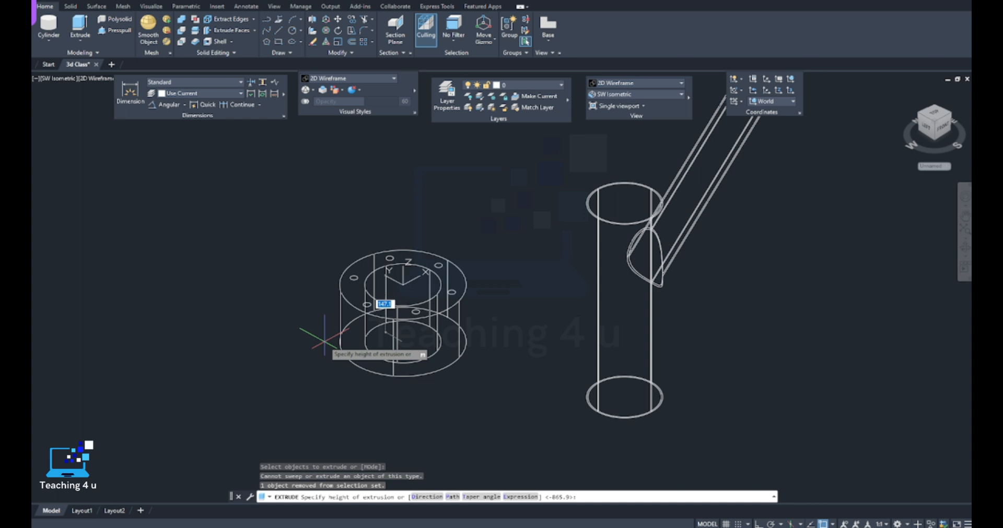
text(12)
key(Return)
scroll(325, 337, up, 5)
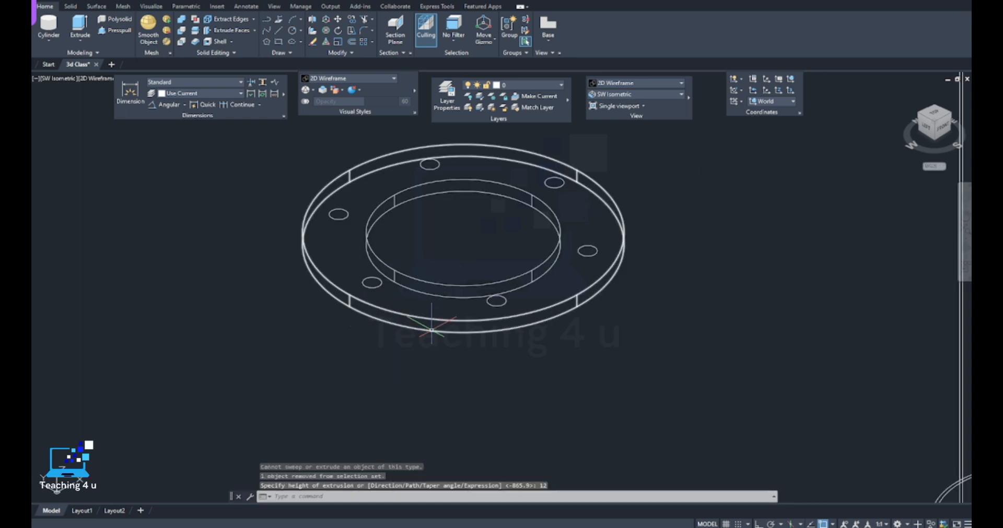
- Subtract the inner disc from the outer disc to form a ring, keeping the outer disc out of the objects to remove
key(Return)
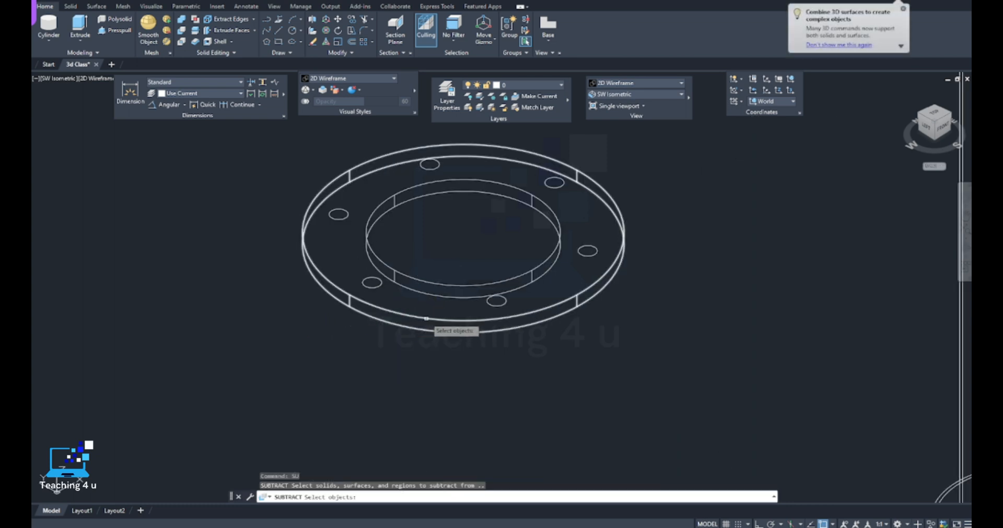
click(426, 318)
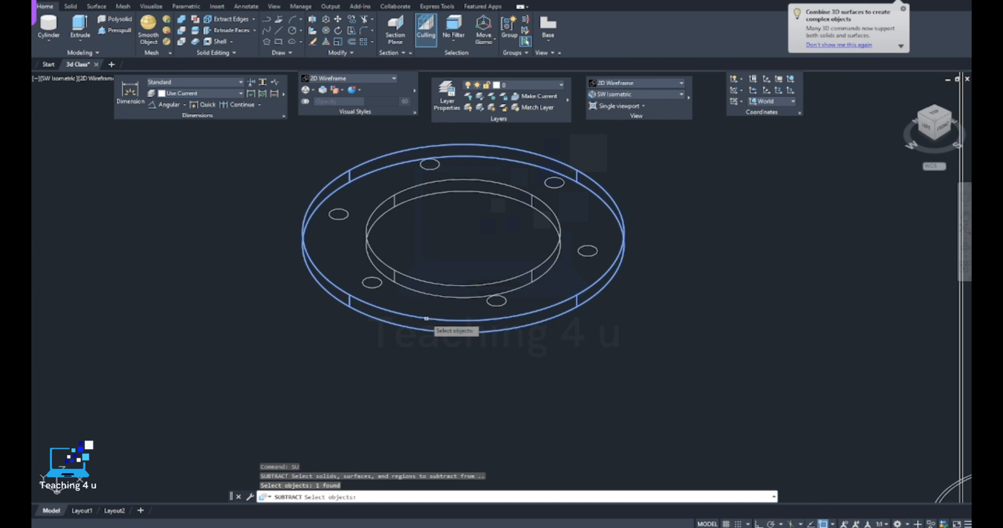
key(Return)
scroll(428, 319, down, 3)
click(578, 186)
click(291, 358)
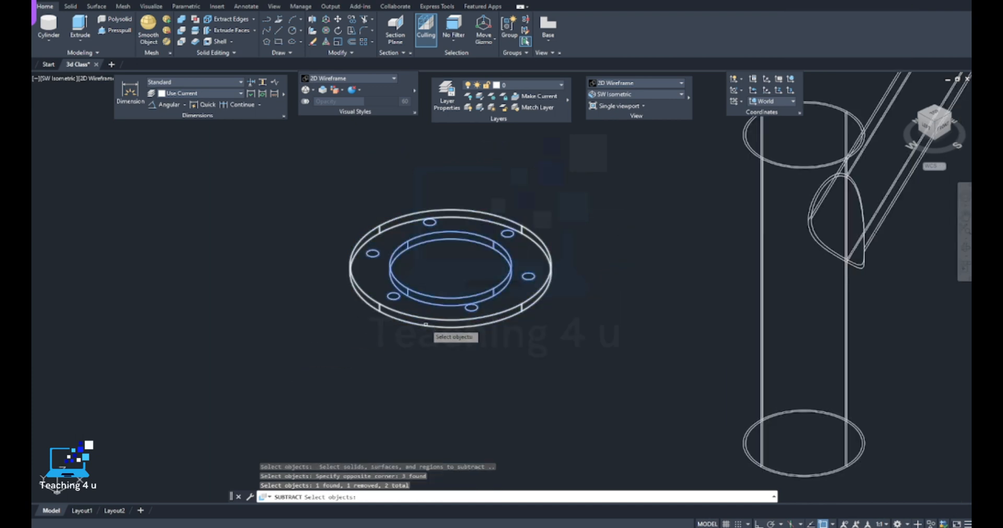
shift+click(426, 320)
- Switch the visual style to Realistic and inspect the flange ring
click(659, 85)
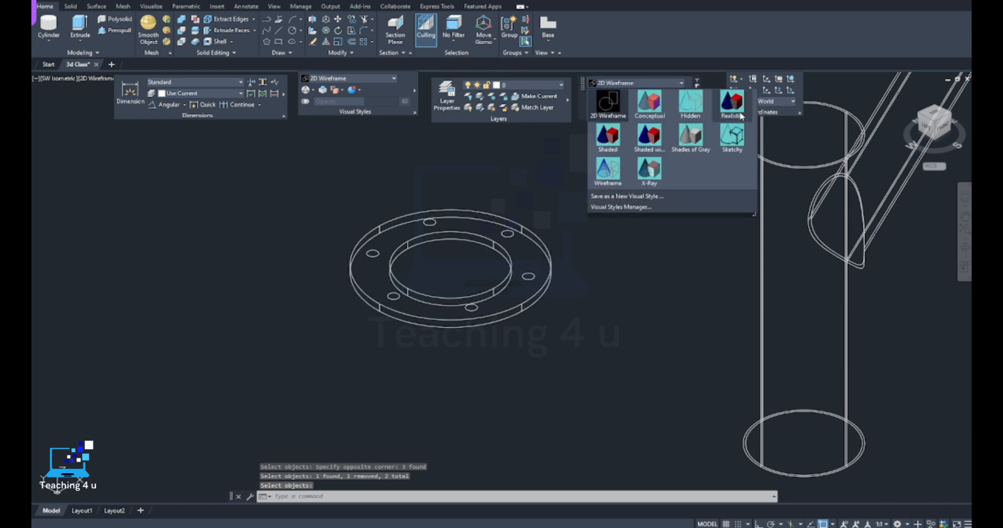
click(732, 104)
scroll(488, 261, up, 2)
middle_drag(491, 273, 467, 305)
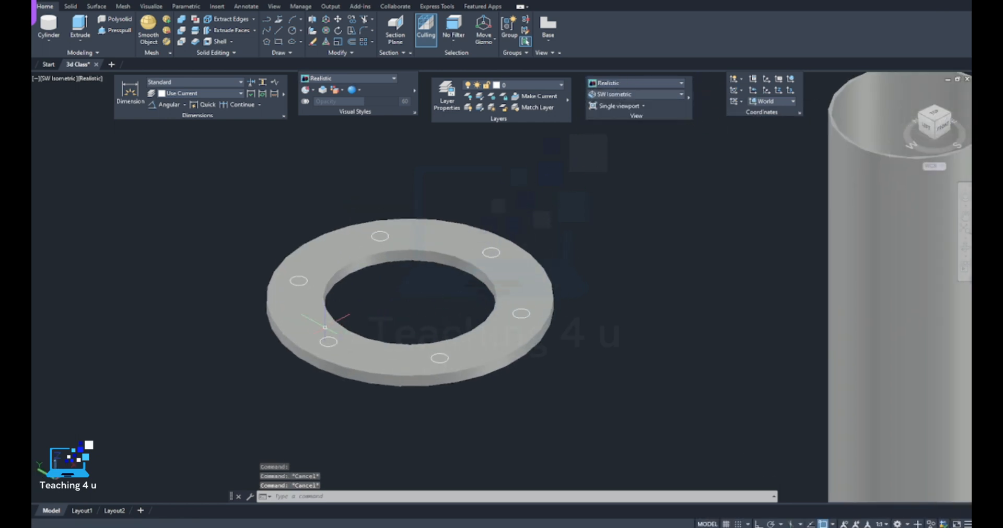
scroll(324, 329, up, 4)
scroll(316, 384, down, 5)
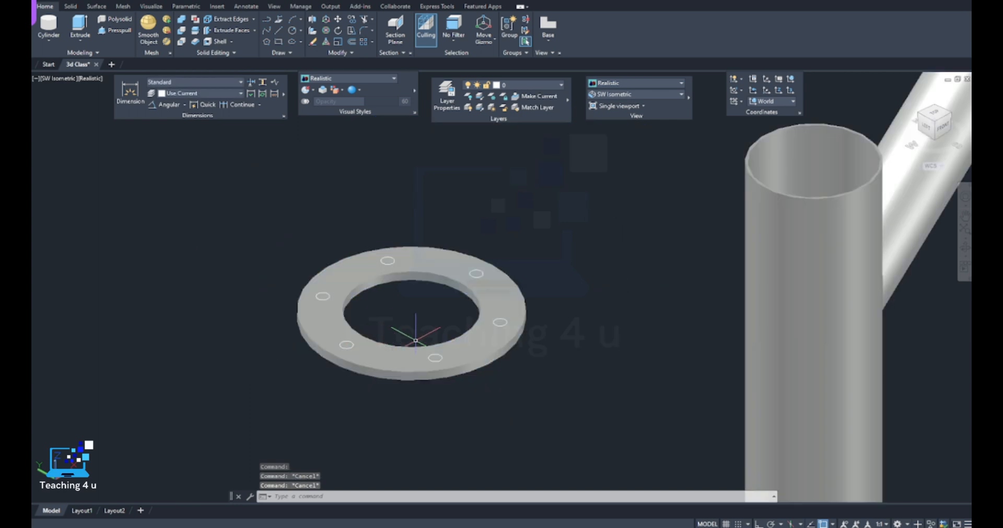
- Try to extrude the polar array of hole circles with the ring solid left out of the selection
text(ext)
key(Return)
click(542, 214)
click(214, 450)
shift+click(398, 403)
shift+click(383, 351)
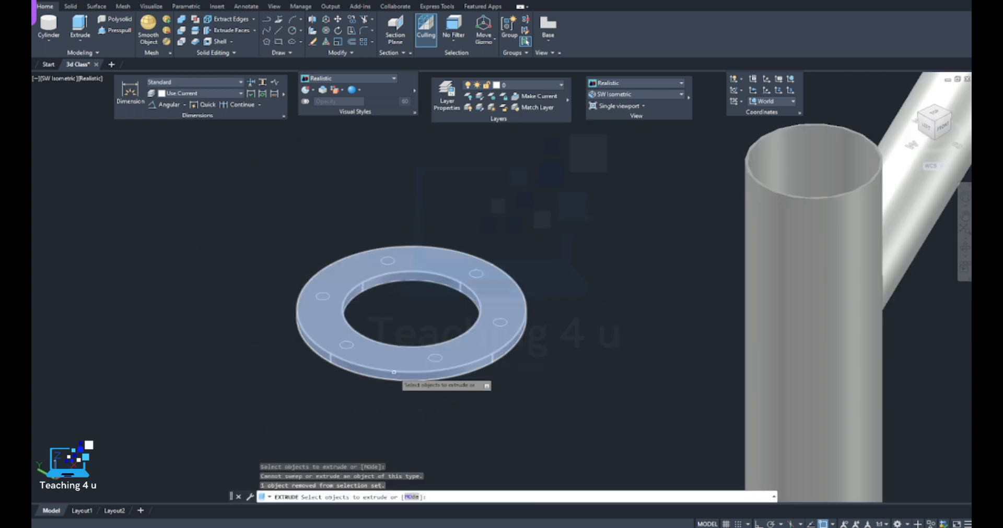
key(Return)
right_click(452, 365)
click(481, 400)
- Select the polar array of hole circles rather than the 3D solid, examine its array settings and close the array editing
scroll(439, 356, up, 3)
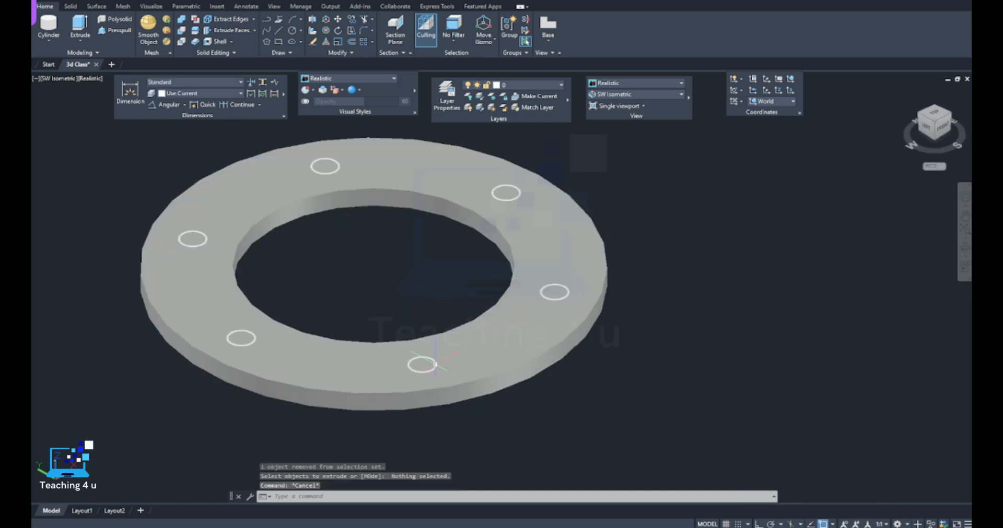
click(436, 368)
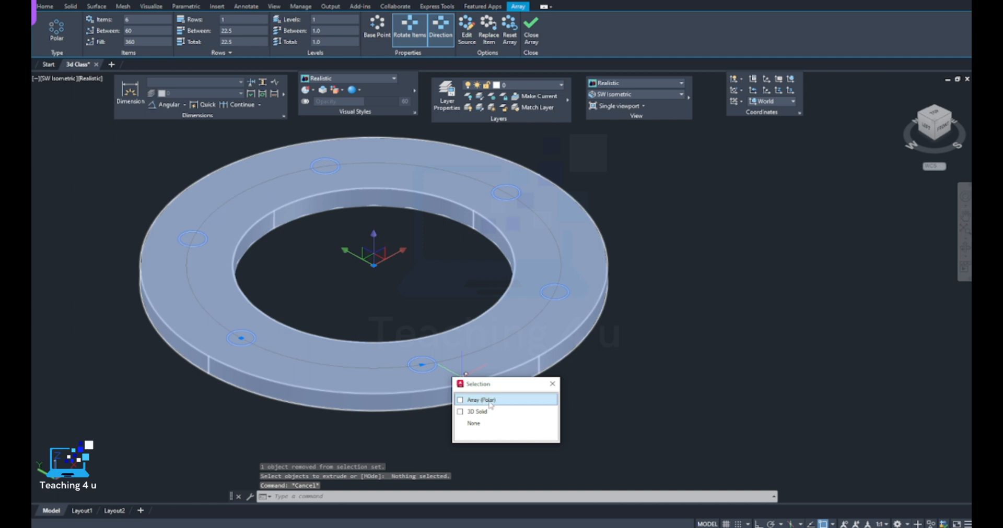
click(488, 401)
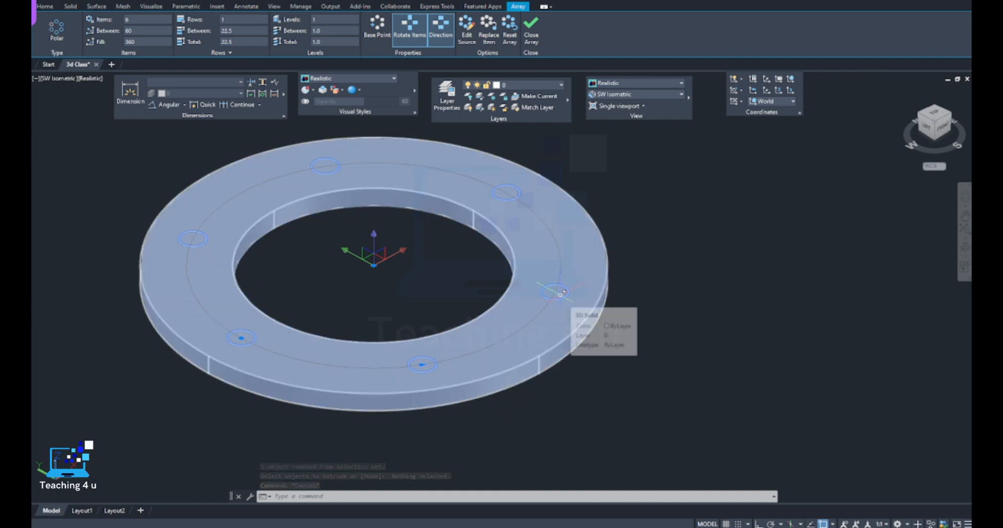
scroll(804, 238, down, 5)
middle_drag(801, 239, 669, 313)
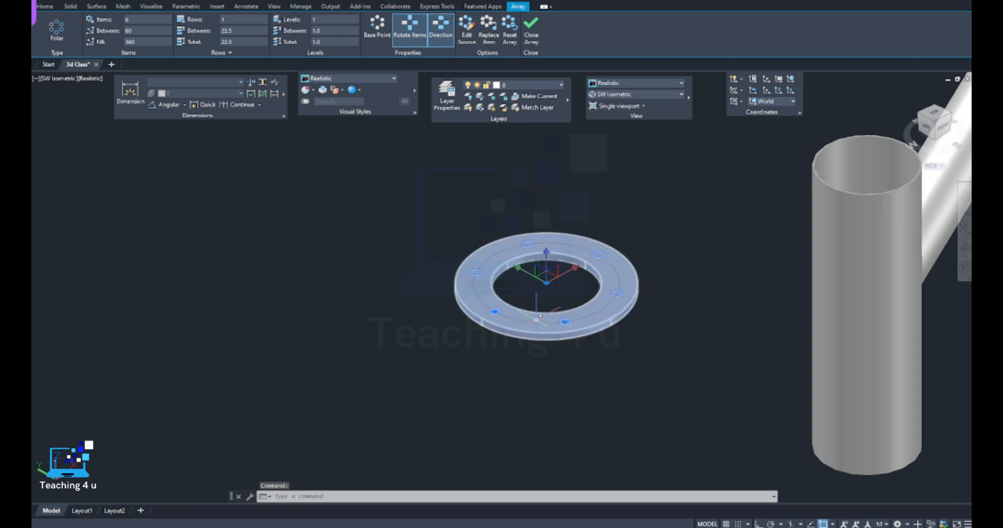
scroll(569, 326, up, 3)
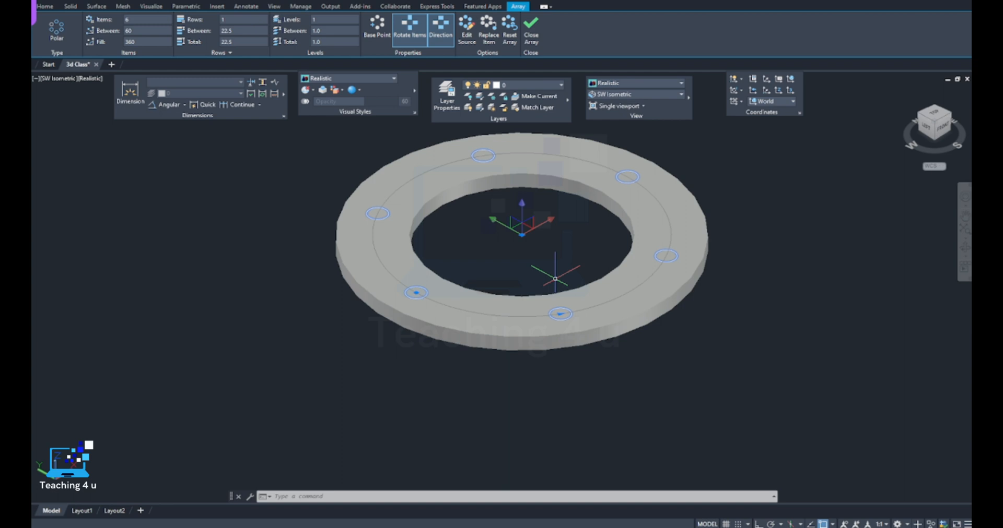
click(532, 38)
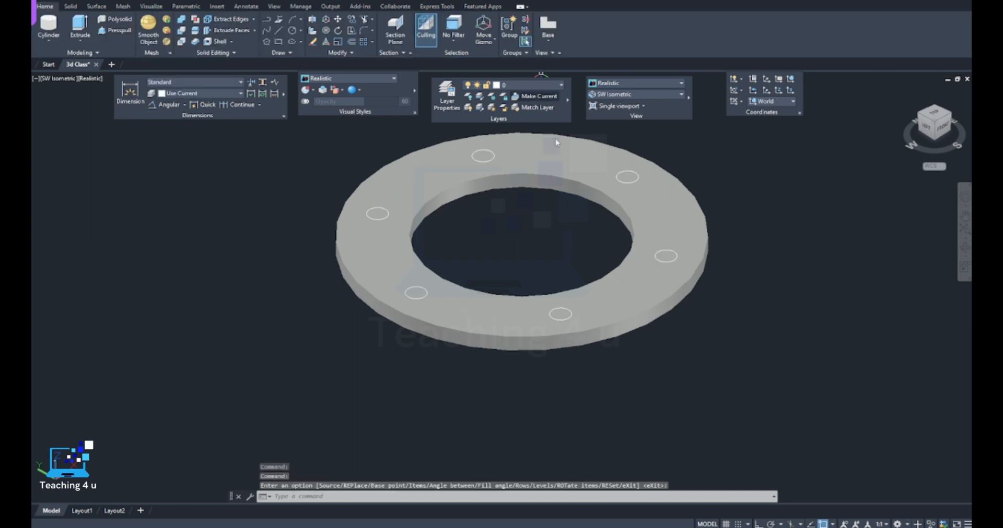
- Explode the polar array of hole circles into separate circles, leaving the ring solid intact
middle_drag(705, 284, 599, 301)
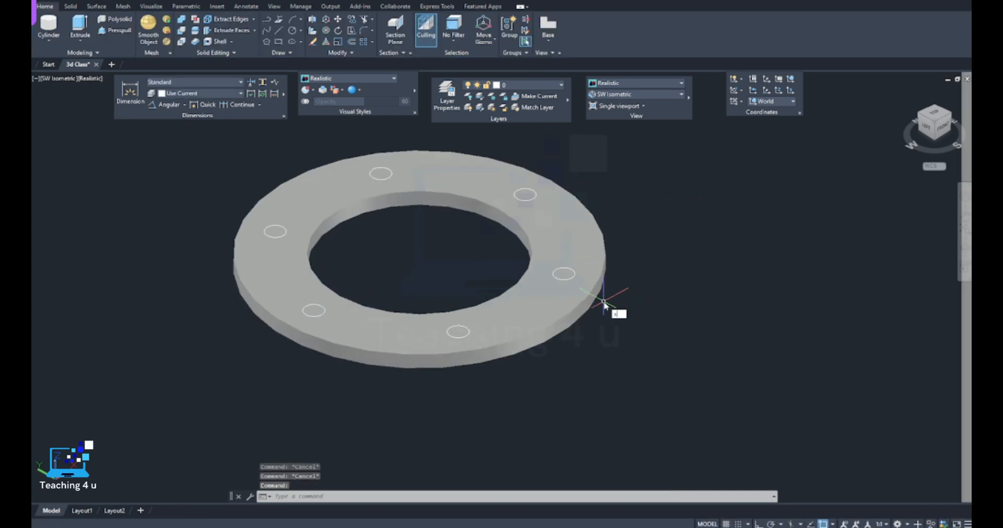
text(x)
key(Return)
scroll(604, 303, down, 2)
click(629, 190)
click(340, 382)
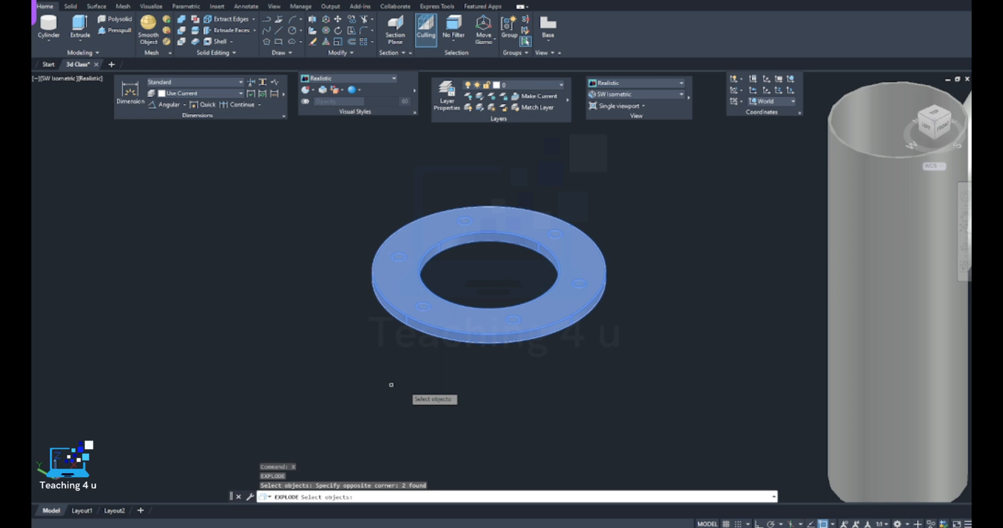
key(Escape)
key(Escape)
- Extrude the six separate hole circles downward into long cylinders well past the ring's underside, excluding the ring solid
text(ext)
key(Return)
click(653, 172)
click(331, 389)
shift+click(493, 370)
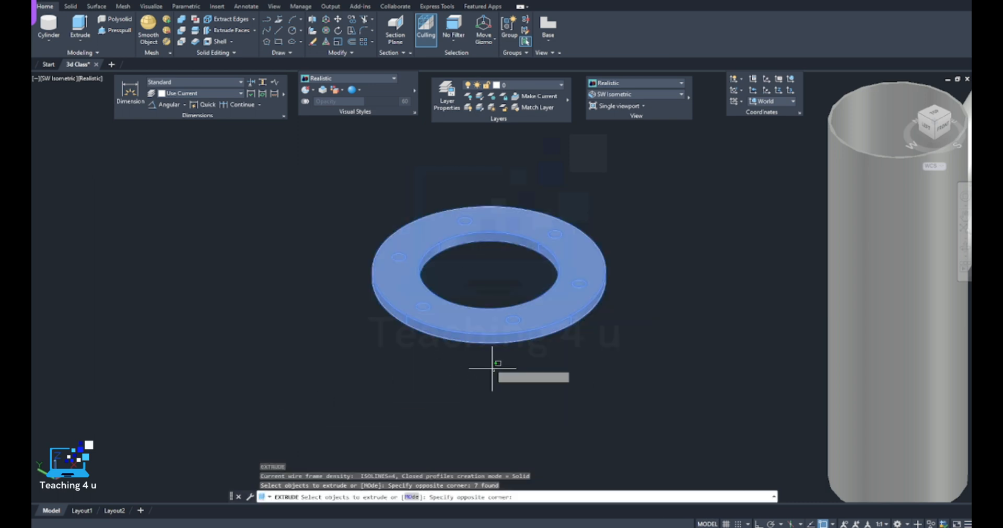
shift+click(463, 290)
key(Return)
click(421, 409)
- Move the six cylinders straight up with Ortho on so that they pass completely through the ring
middle_drag(502, 393, 463, 262)
scroll(482, 335, down, 2)
text(m)
key(Return)
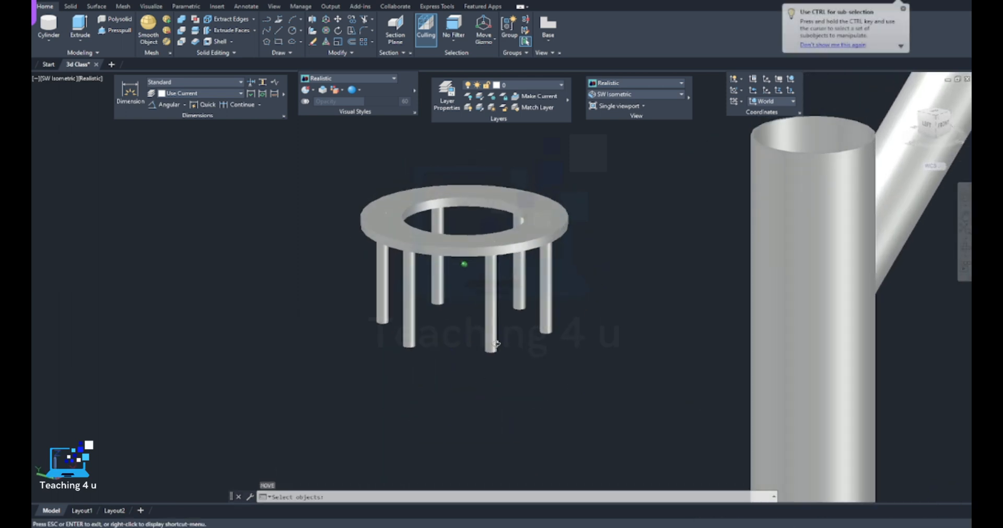
click(587, 284)
click(291, 371)
key(Return)
click(280, 410)
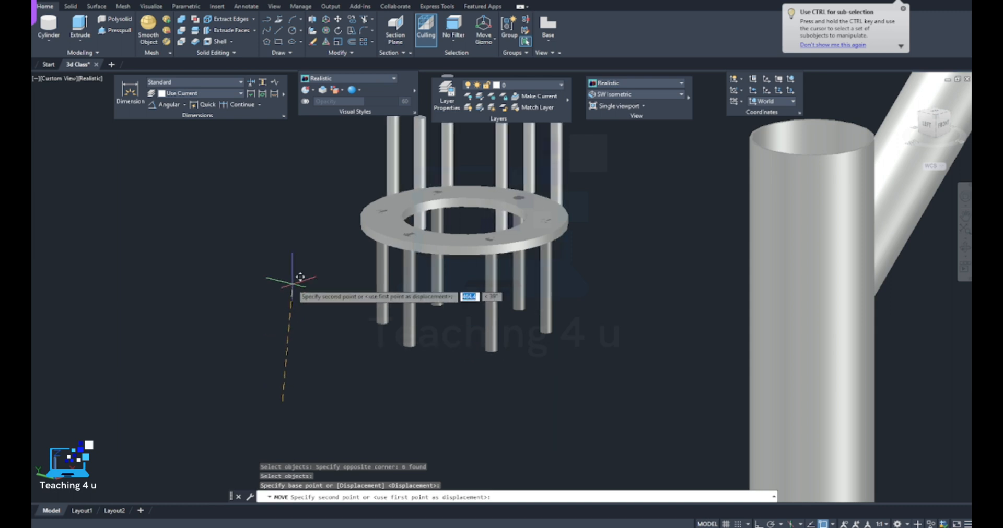
key(F8)
click(282, 351)
- Subtract the six cylinders from the ring to cut the bolt holes, keeping the ring out of the objects to remove
middle_drag(401, 317, 383, 365)
middle_drag(441, 325, 421, 349)
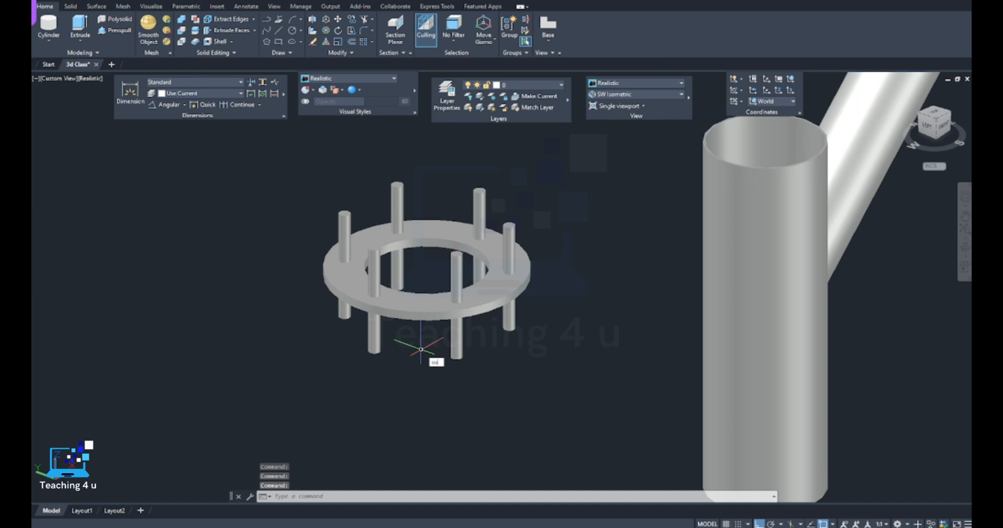
key(Return)
click(445, 311)
key(Return)
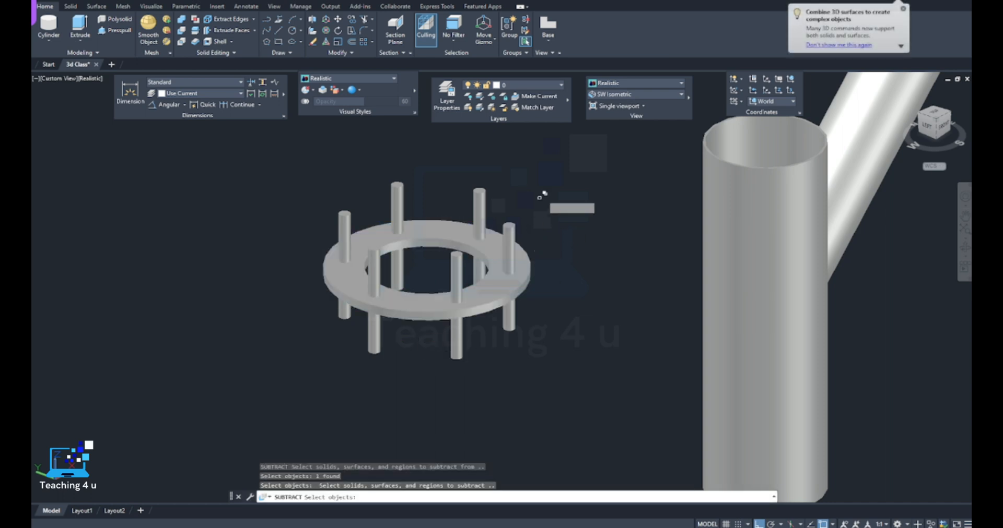
click(540, 197)
click(264, 394)
shift+click(417, 307)
key(Return)
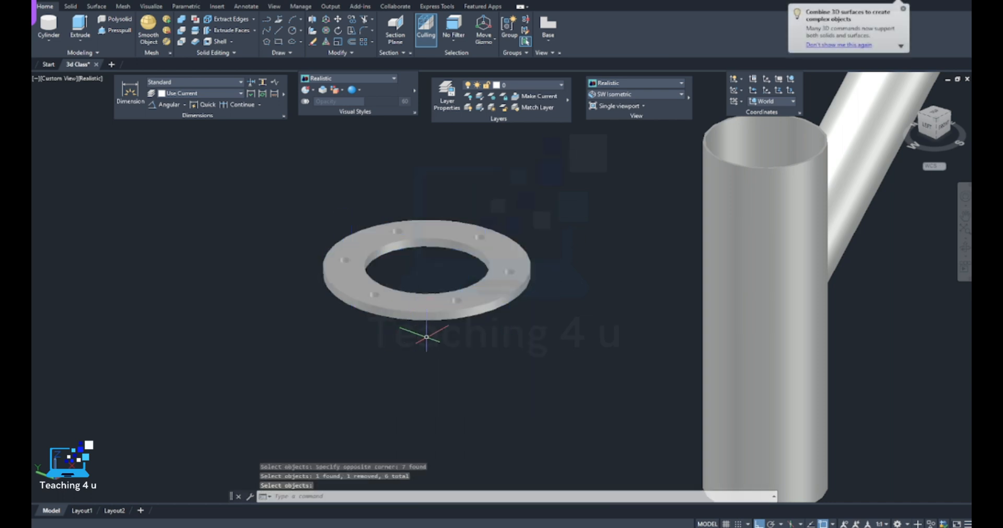
- Move the finished flange by its centre onto the centre of the vertical pipe's top end
text(m)
key(Return)
click(511, 195)
click(461, 265)
key(Return)
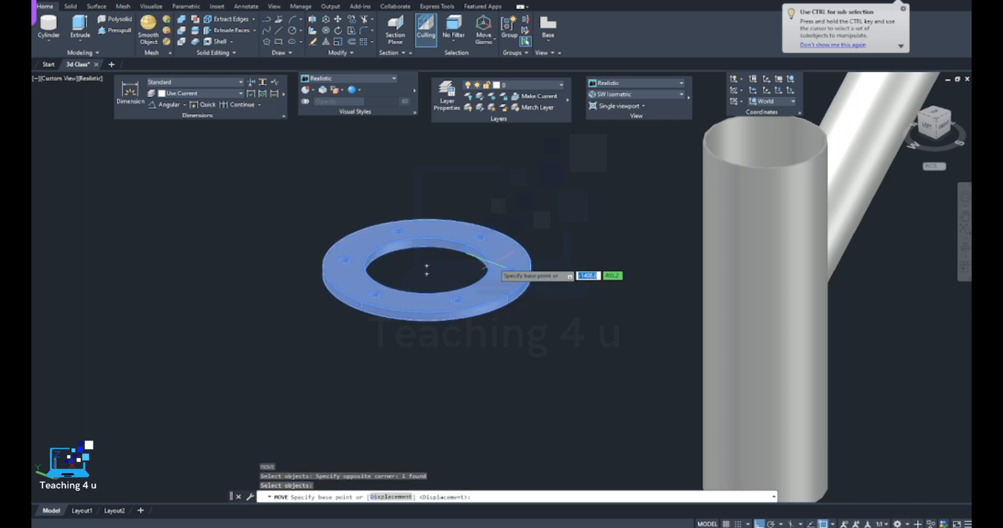
click(427, 266)
scroll(455, 264, down, 2)
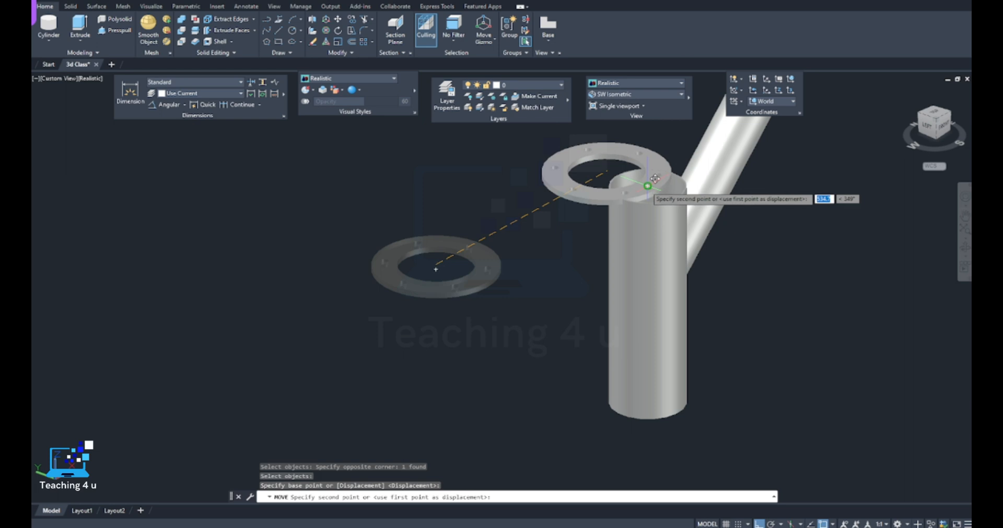
click(647, 186)
- Copy the flange from the centre of the vertical pipe's top end to the centre of its bottom end
middle_drag(656, 409, 554, 394)
text(co)
key(Return)
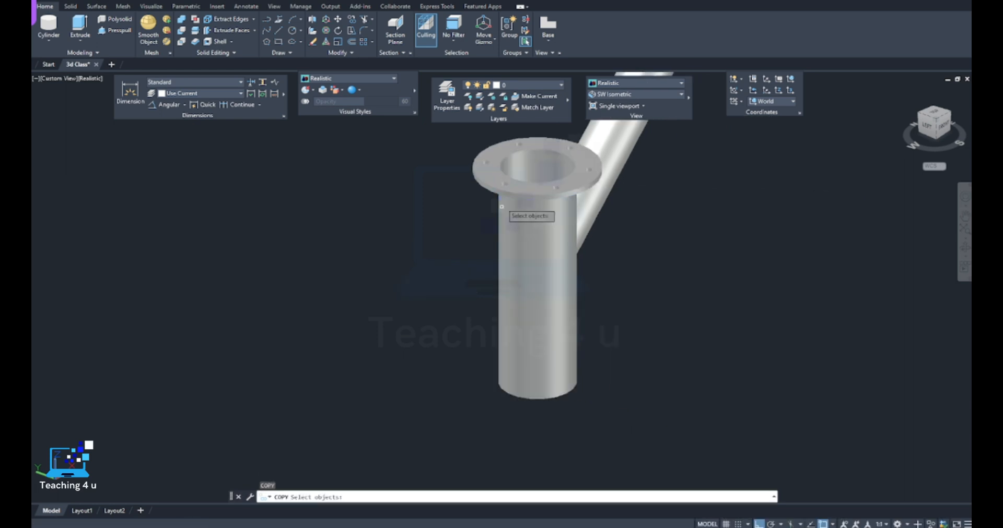
click(524, 193)
key(Return)
scroll(549, 177, down, 3)
scroll(541, 182, up, 2)
click(542, 180)
click(542, 360)
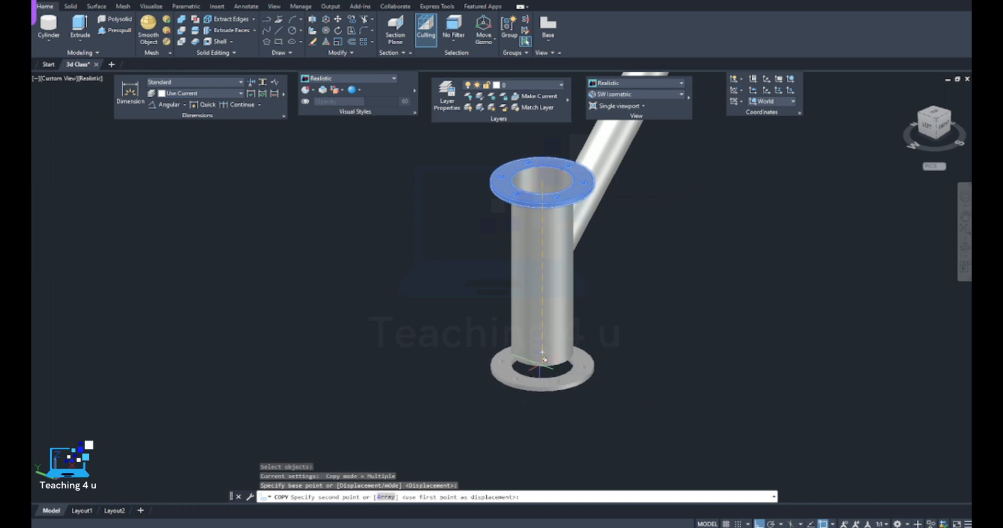
scroll(546, 348, down, 2)
shift+middle_drag(545, 349, 209, 401)
key(Escape)
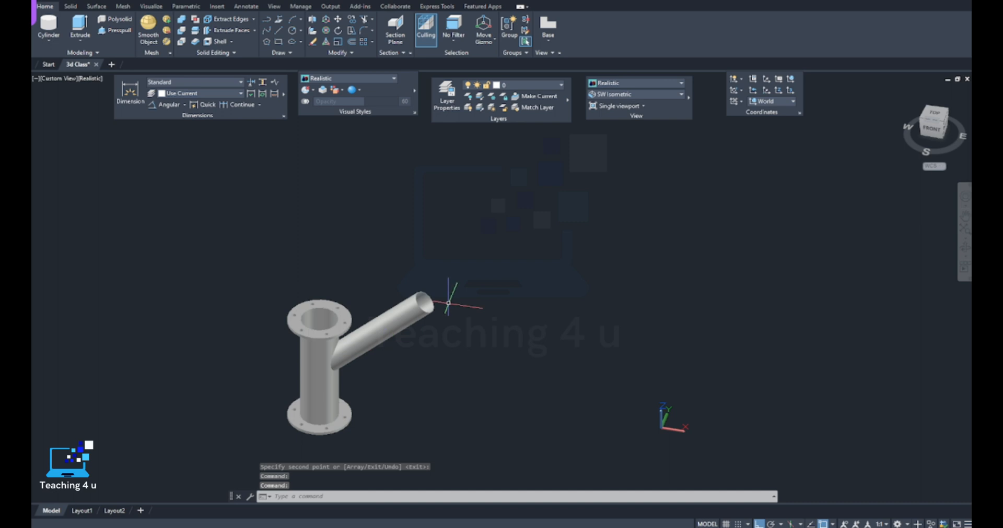
- Draw a trial circle beside the inclined pipe's open end and move it clear of the pipe
scroll(448, 291, up, 5)
scroll(389, 295, down, 5)
text(c)
key(Return)
click(474, 294)
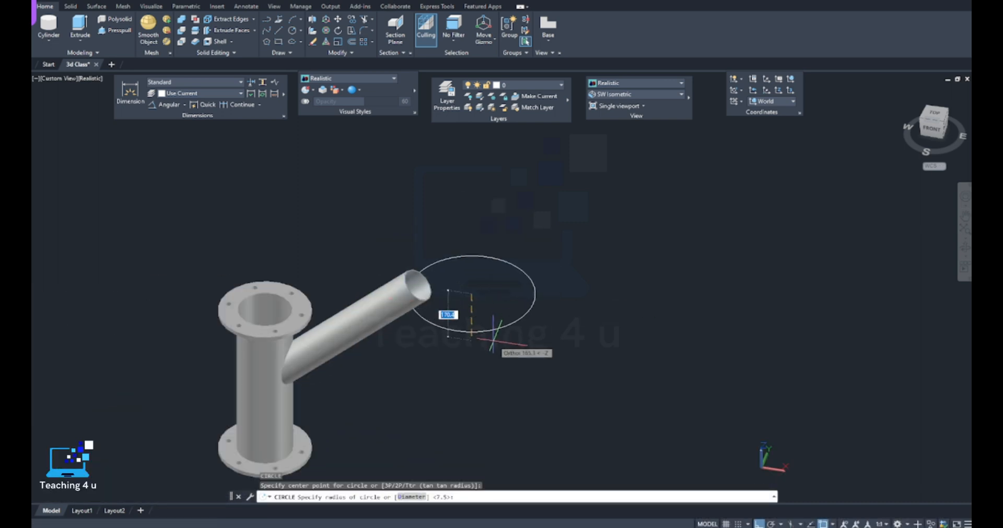
text(m)
key(Return)
click(555, 225)
click(489, 343)
key(Return)
click(483, 381)
click(619, 385)
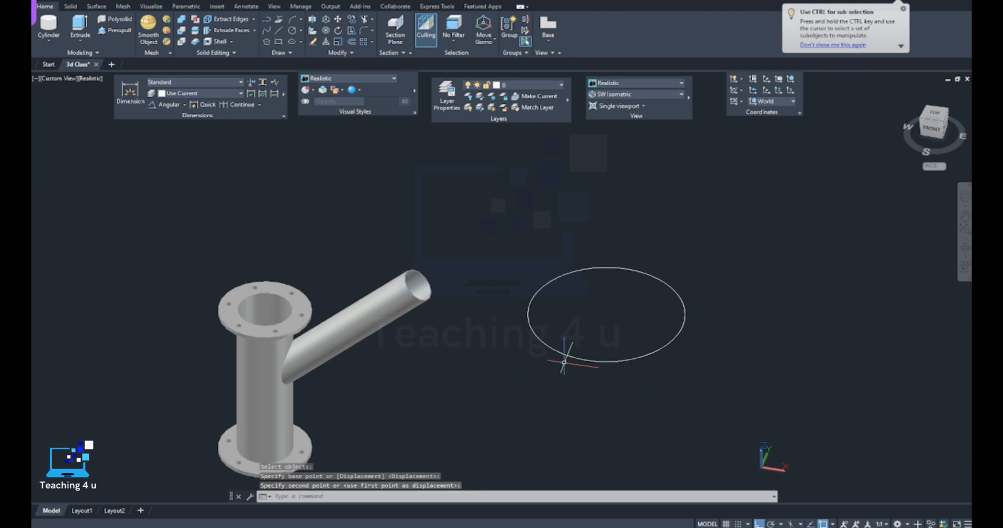
- Erase the trial circle beside the inclined pipe
click(700, 228)
click(627, 321)
middle_drag(626, 321, 666, 289)
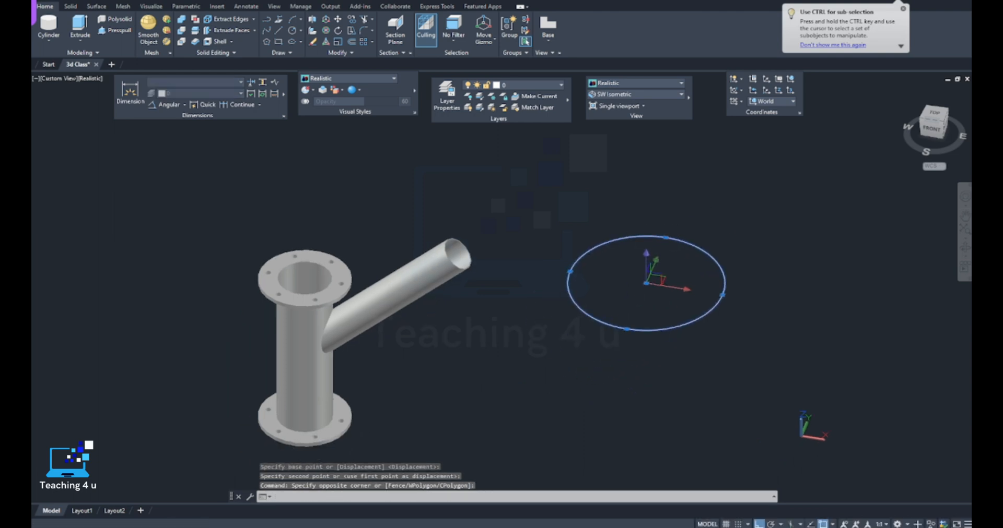
key(Delete)
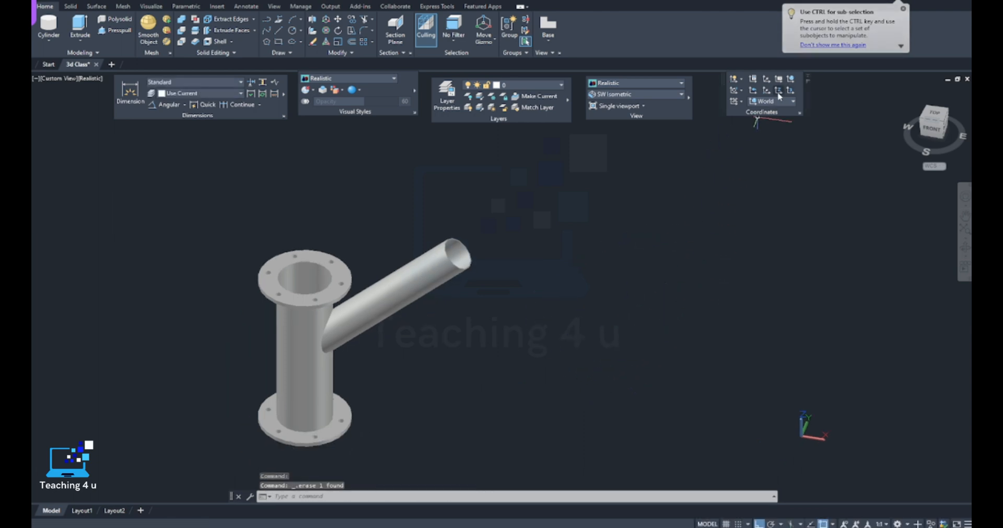
- Switch the model's visual style to 2D Wireframe
click(634, 82)
click(608, 107)
middle_drag(610, 226, 609, 228)
key(Escape)
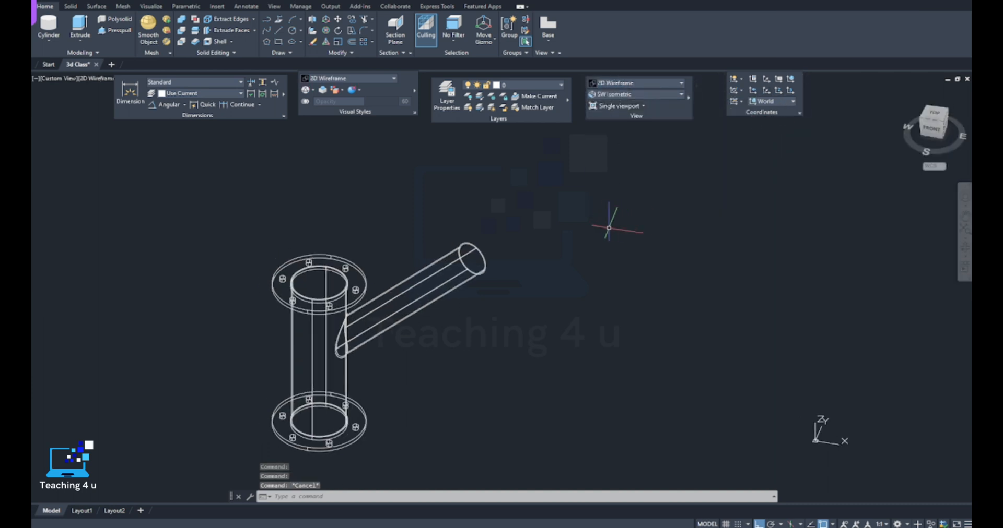
- Place the UCS origin at the inclined pipe's open-end centre with Z pointing along the pipe toward the junction, and restore the Realistic visual style
click(778, 94)
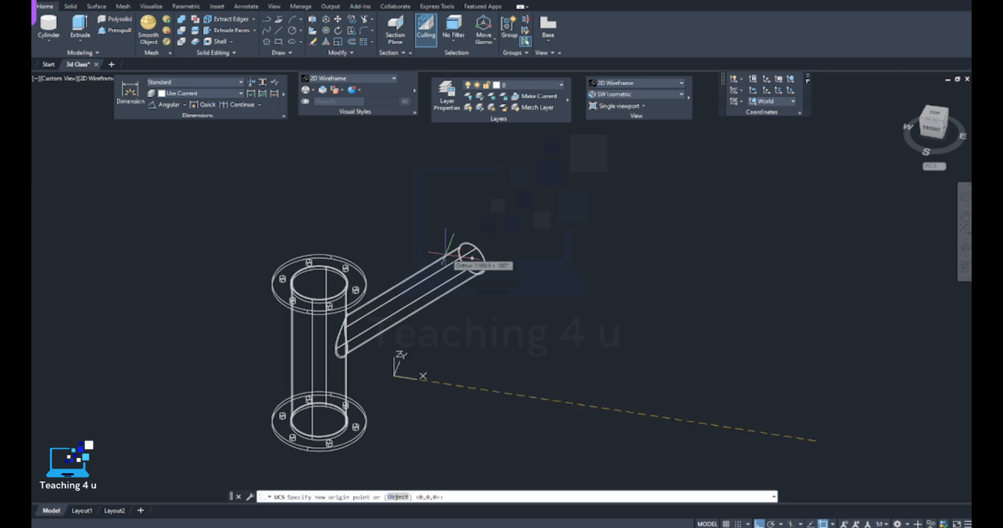
click(473, 257)
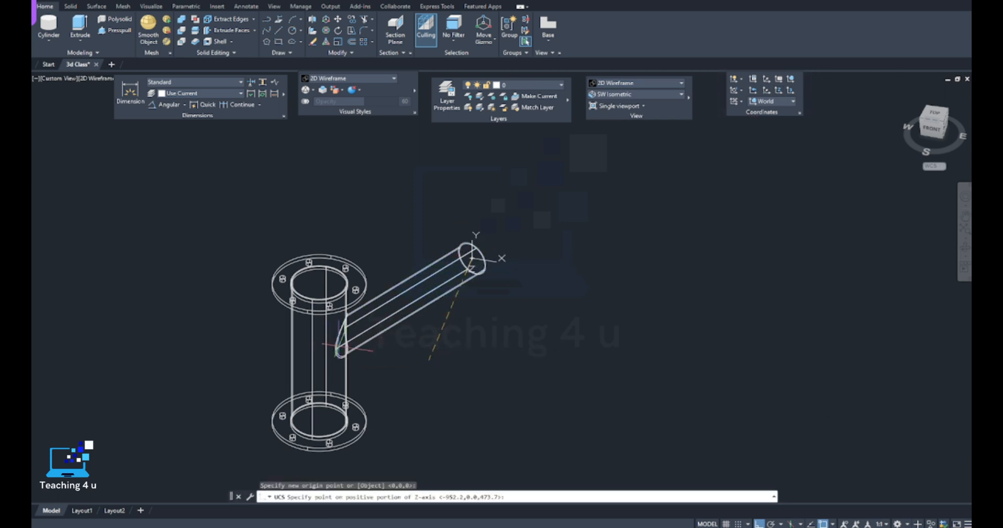
scroll(337, 349, up, 5)
scroll(331, 342, down, 3)
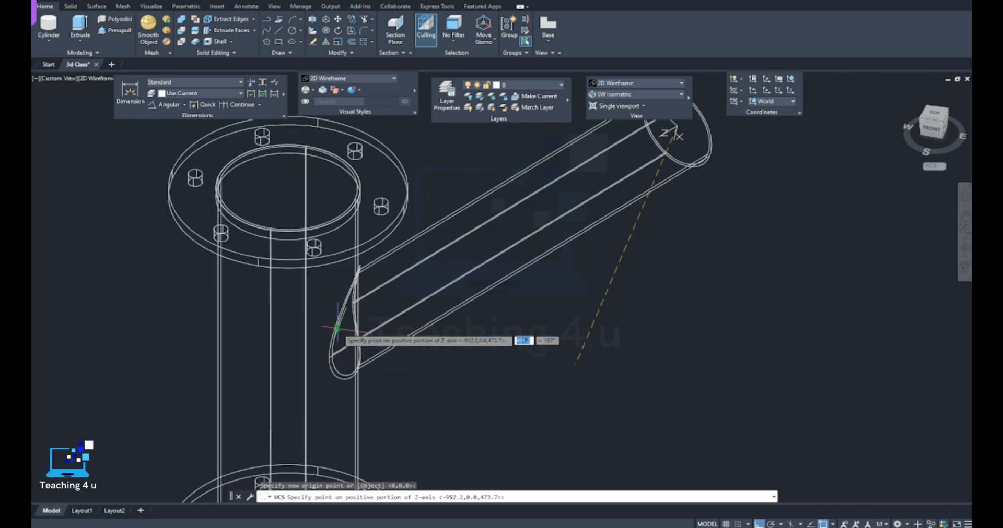
scroll(336, 331, down, 2)
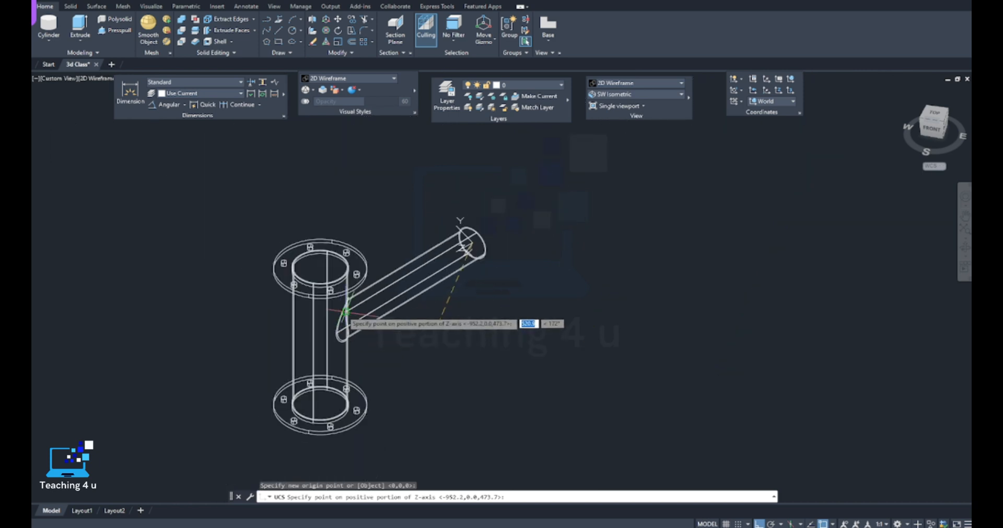
click(345, 312)
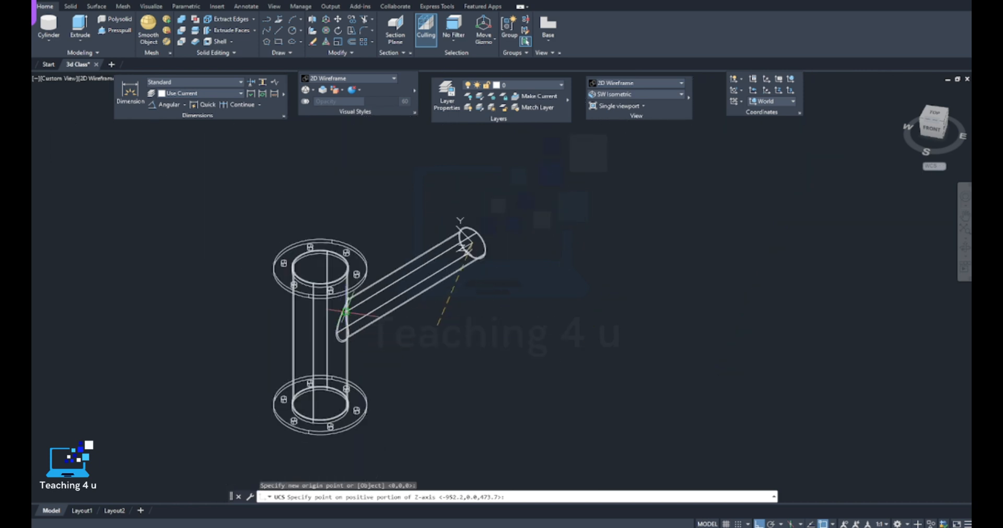
click(655, 85)
click(728, 111)
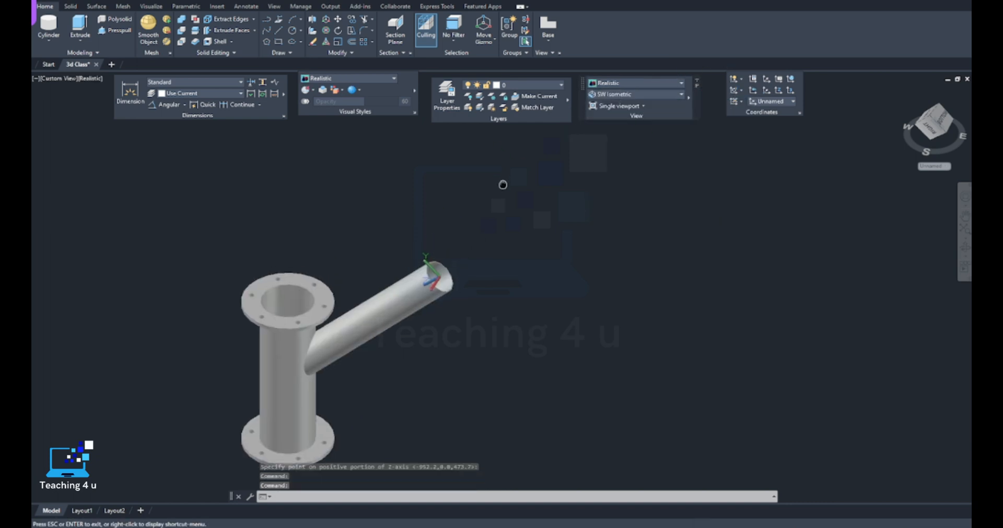
scroll(440, 279, up, 2)
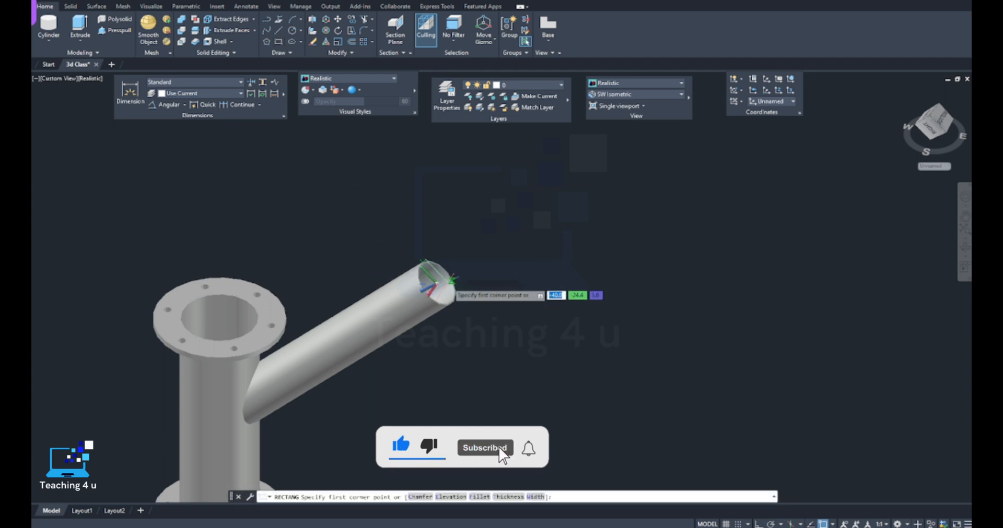
click(436, 284)
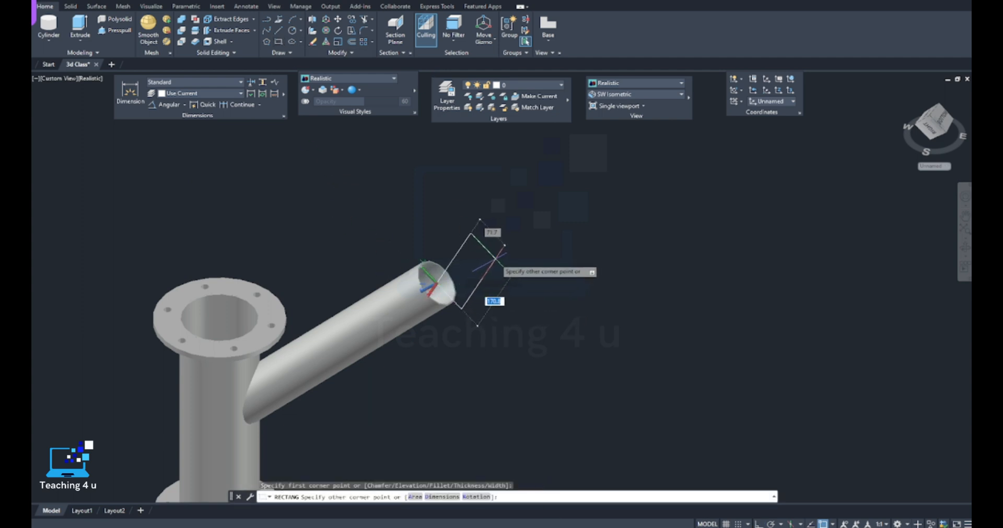
key(Escape)
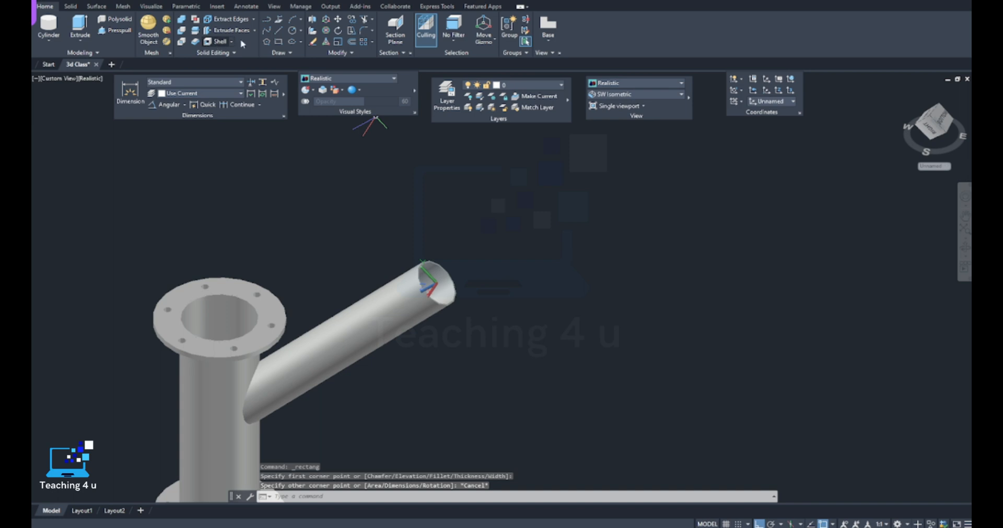
- Draw a 3-sided polygon inscribed in a circle, centred on the inclined pipe's open end and larger than the pipe
click(265, 42)
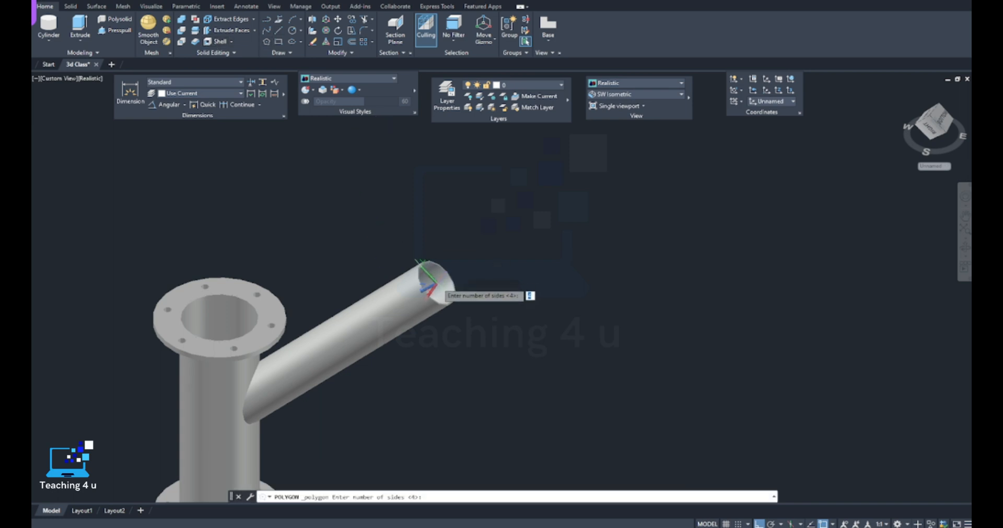
scroll(424, 285, up, 2)
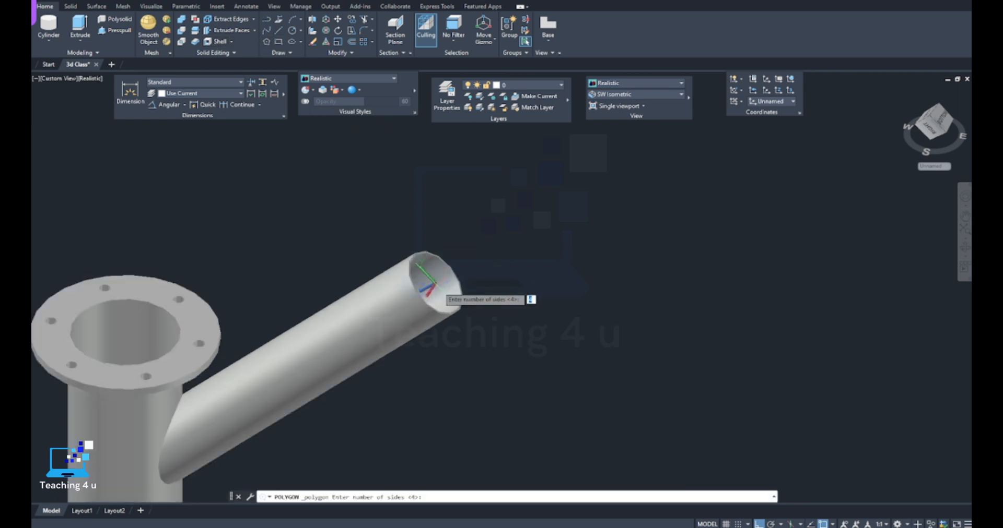
key(Return)
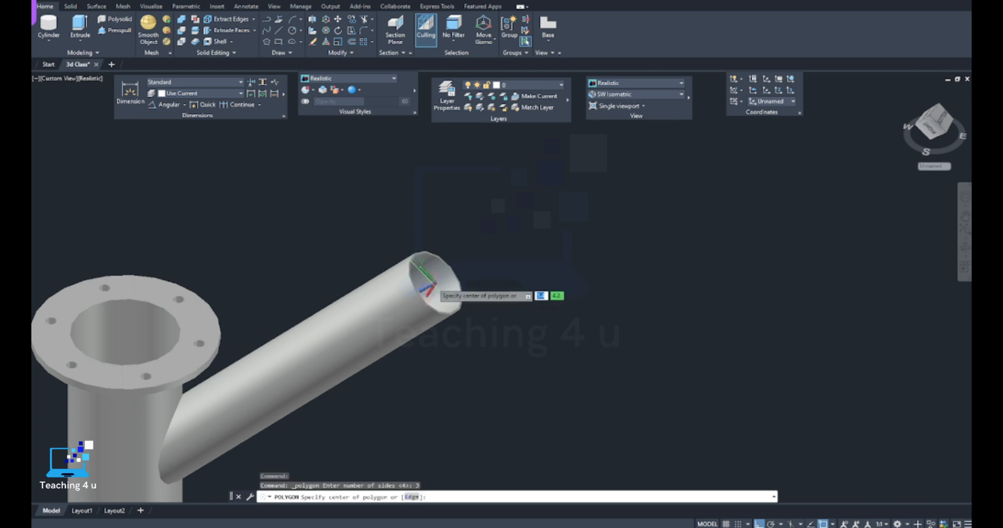
scroll(426, 285, down, 3)
scroll(433, 283, up, 4)
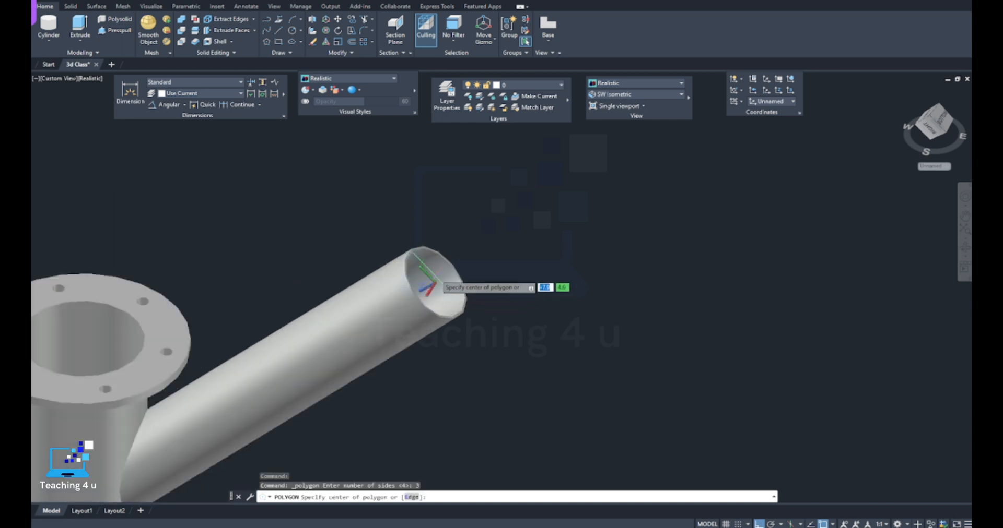
click(435, 282)
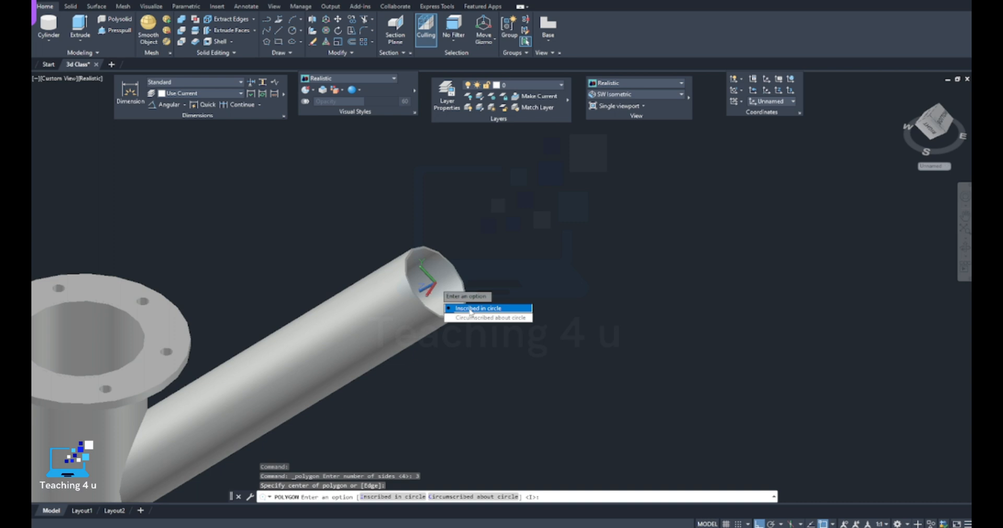
click(472, 308)
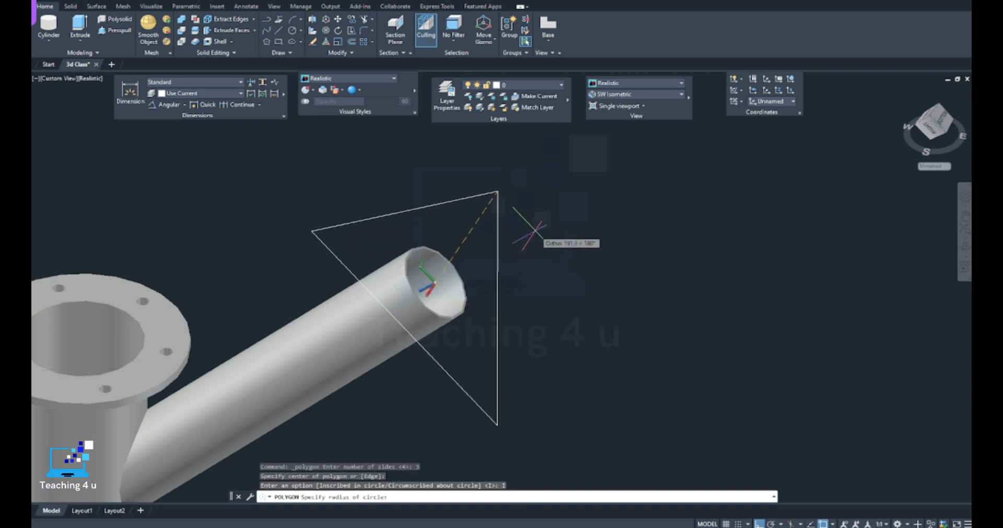
scroll(531, 226, down, 3)
shift+middle_drag(523, 251, 438, 284)
click(426, 229)
scroll(427, 230, up, 4)
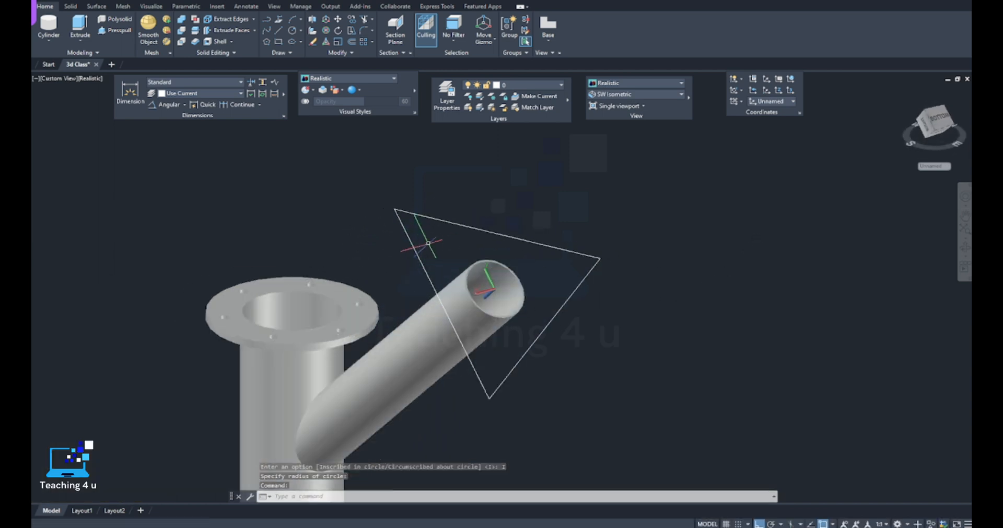
click(426, 215)
key(Escape)
click(424, 217)
key(Escape)
key(Escape)
middle_drag(441, 237, 432, 246)
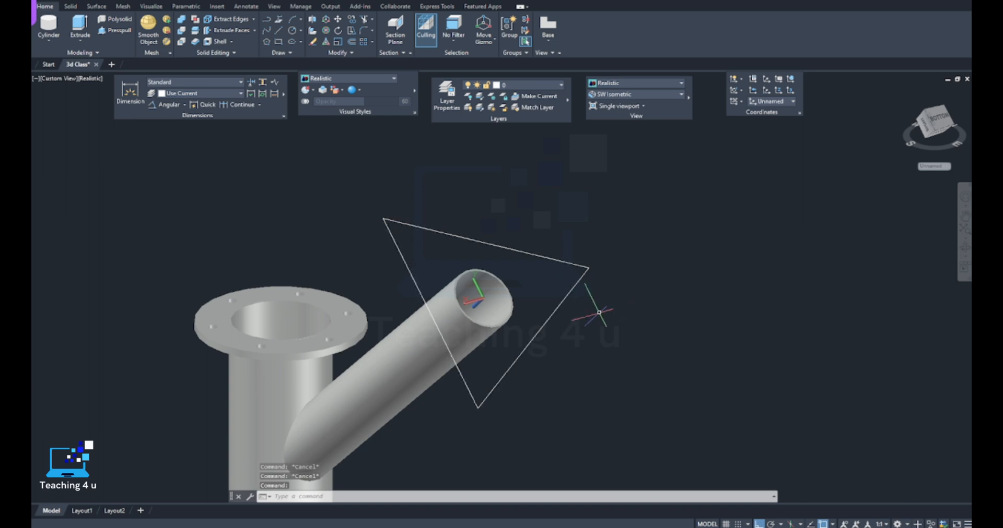
- Fillet the triangle corner nearest the vertical pipe's flange with a radius of 20
text(f)
key(Return)
text(r)
key(Return)
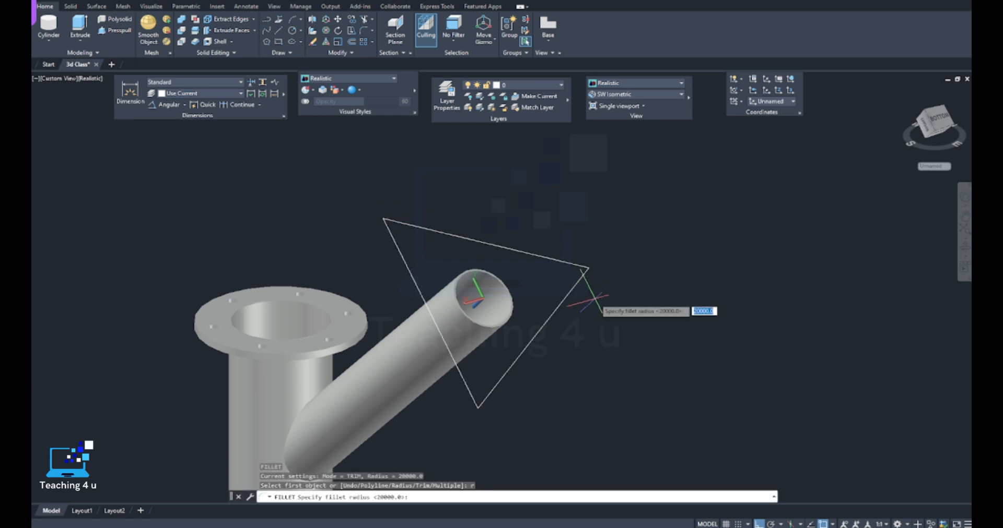
key(Return)
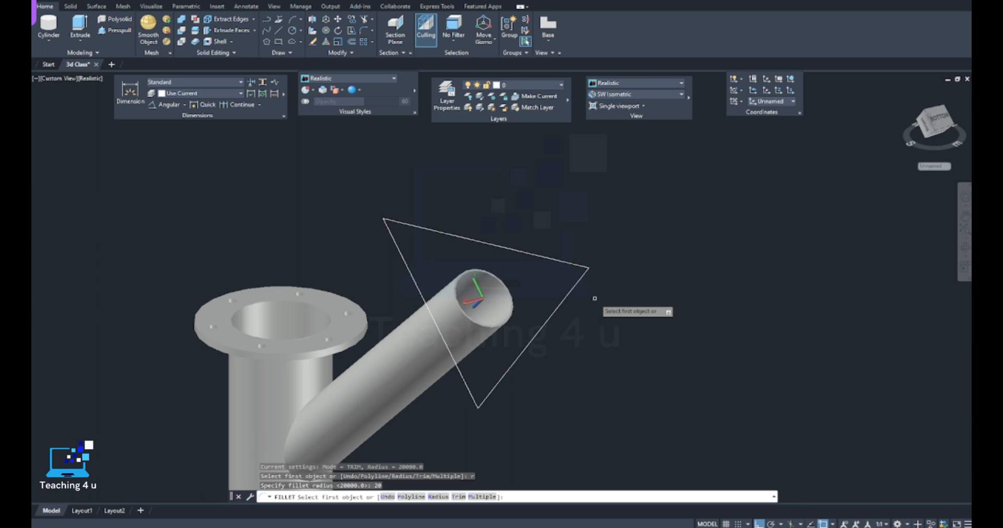
click(397, 249)
click(399, 221)
key(Return)
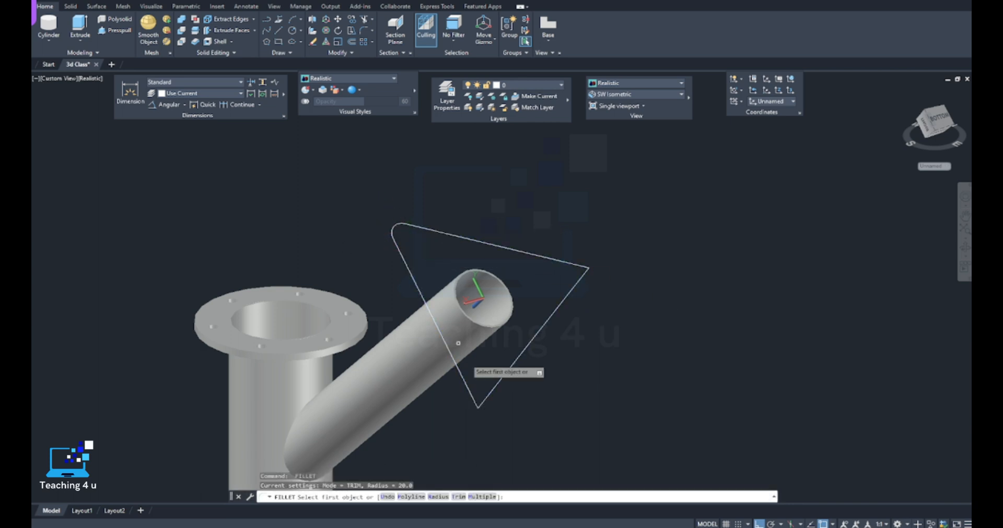
- Cancel the repeated fillet and undo the radius 20 fillet on the triangle corner
key(Escape)
key(ctrl+z)
key(ctrl+z)
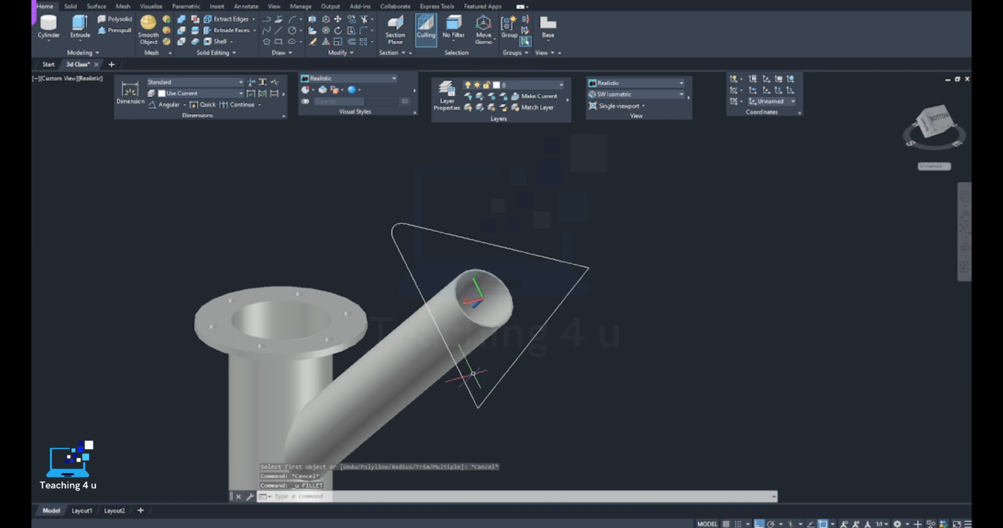
- Fillet the triangle corner nearest the flange with a radius of 100, using the Multiple option
text(f)
key(Return)
text(r)
key(Return)
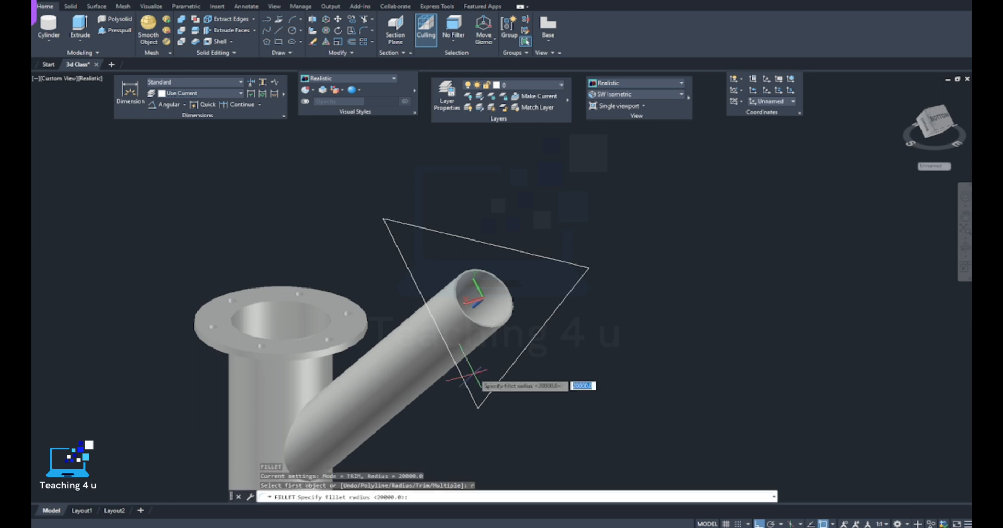
key(Return)
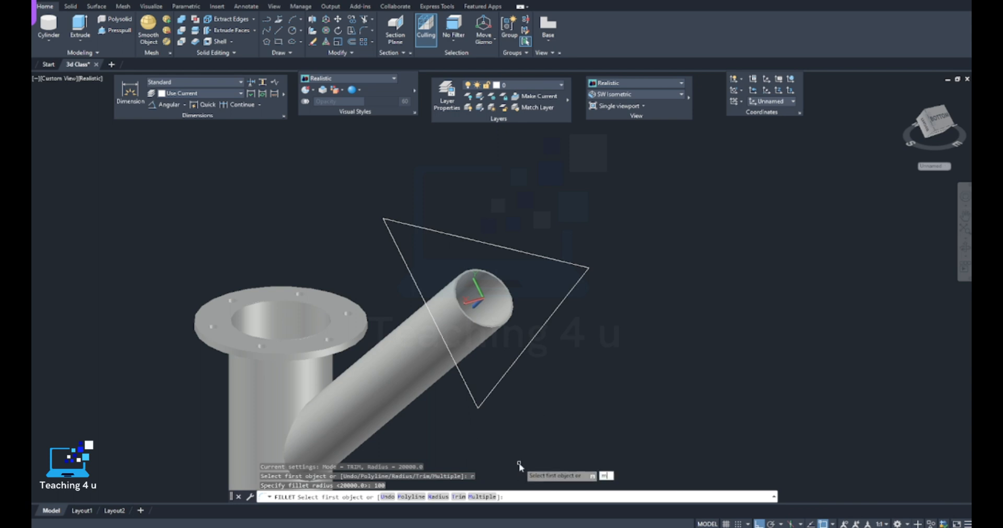
text(m)
key(Return)
click(397, 242)
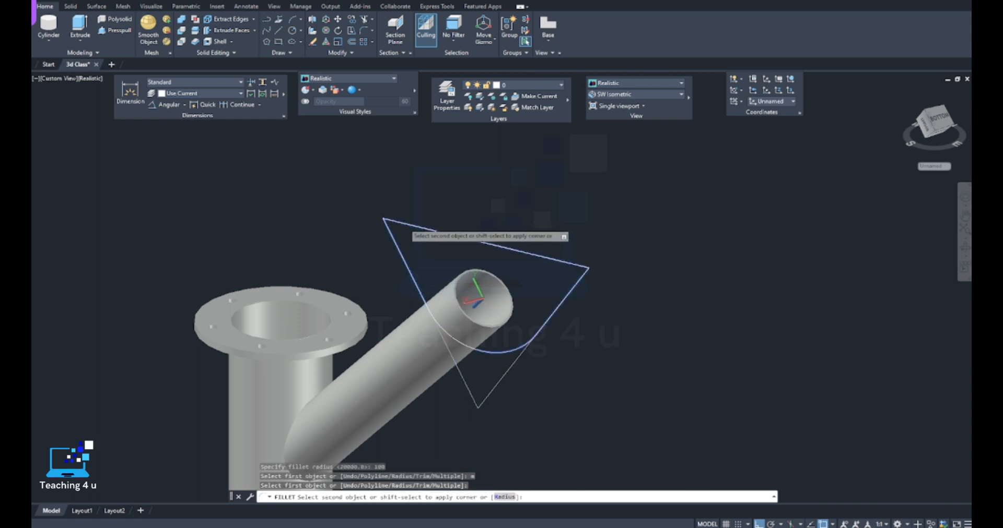
click(403, 223)
- Try to fillet the triangle corner farthest from the vertical pipe with the same 100 radius
click(573, 269)
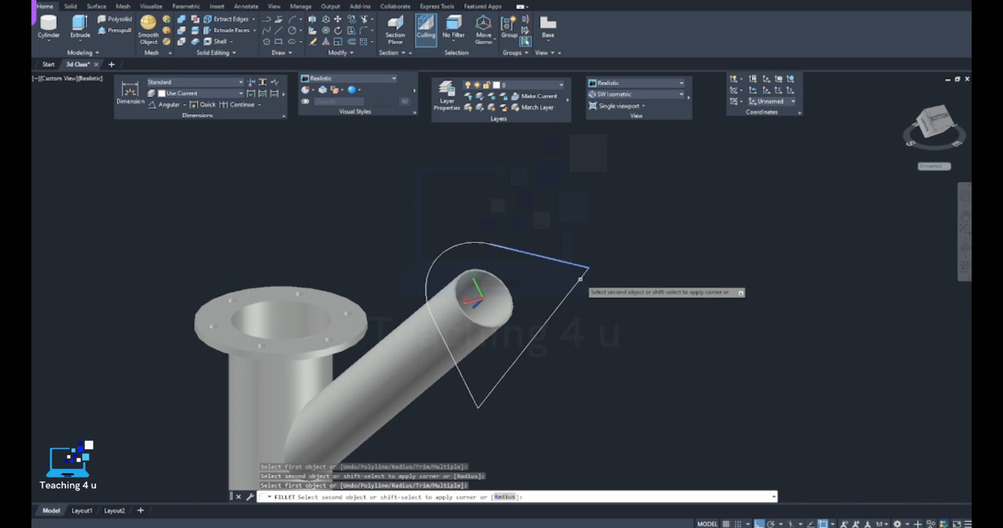
click(579, 279)
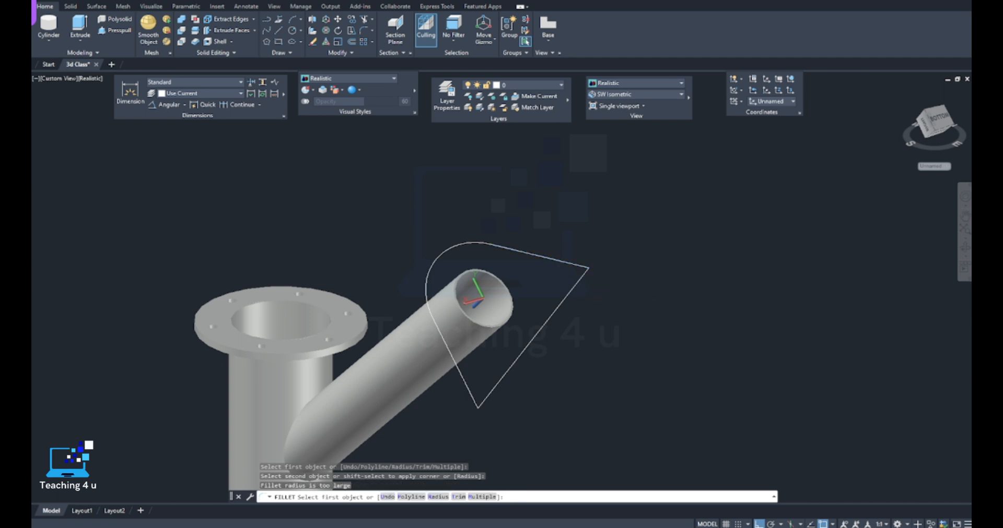
key(Escape)
key(Escape)
scroll(475, 319, up, 3)
shift+middle_drag(474, 320, 447, 355)
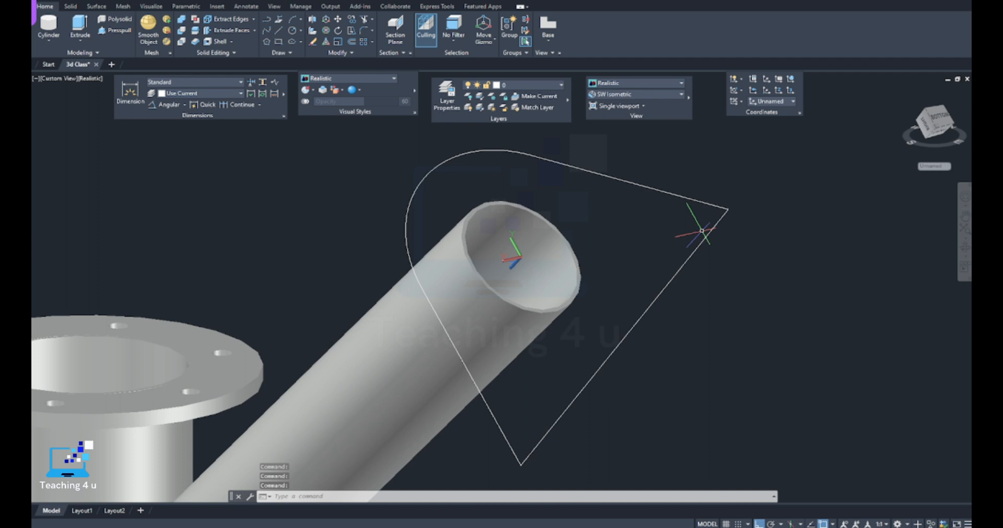
- Undo the radius 100 fillet on the triangle corner
middle_drag(699, 274, 623, 278)
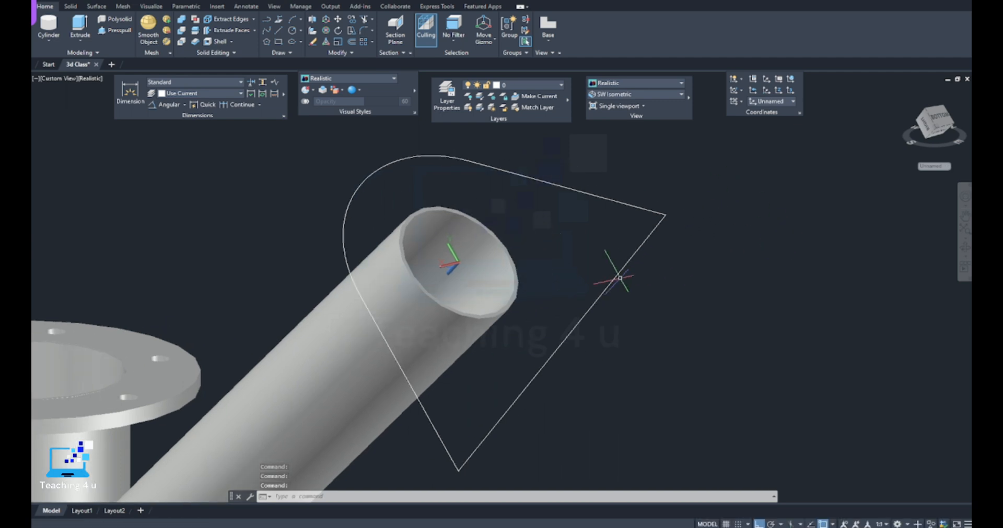
key(ctrl+z)
key(ctrl+z)
key(ctrl+z)
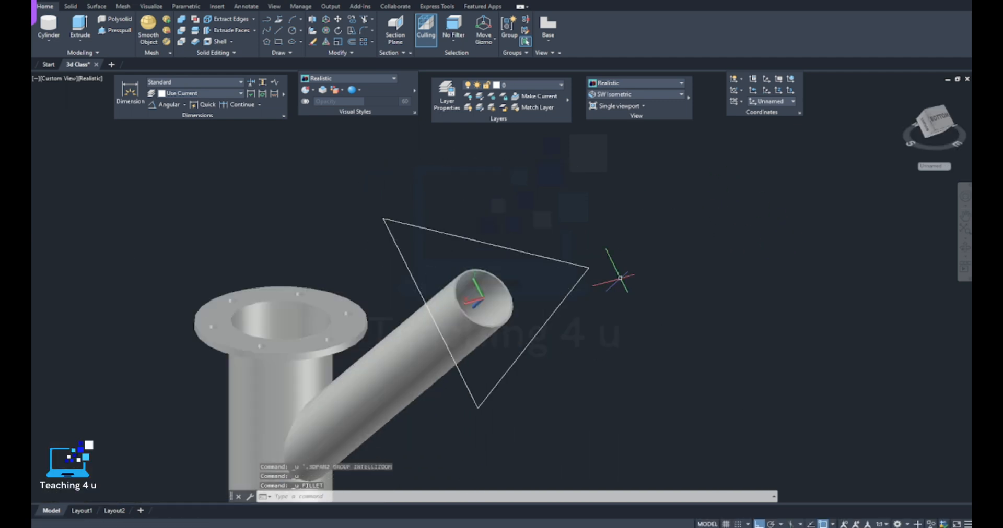
- Fillet the triangle corner nearest the vertical pipe's flange with a radius of 50, using the Multiple option
text(f)
key(Return)
text(r)
key(Return)
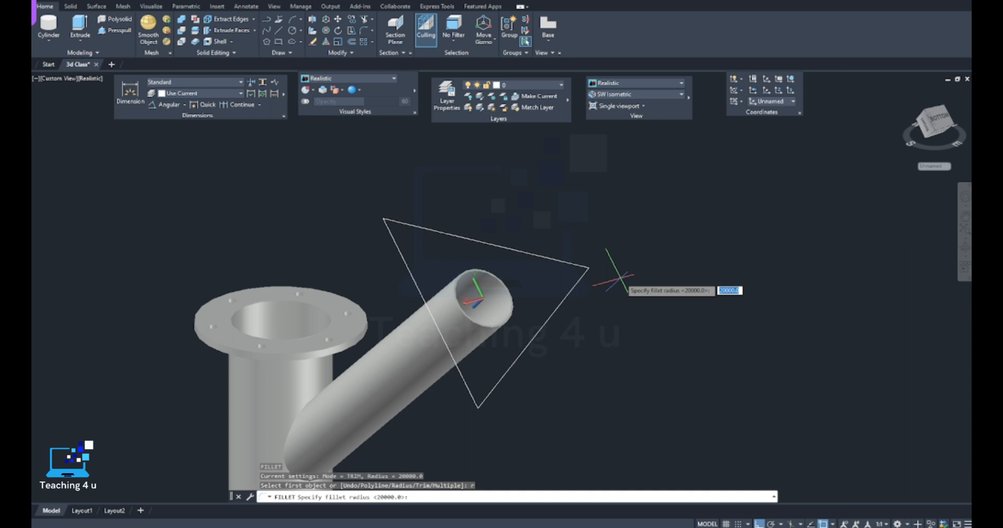
key(Return)
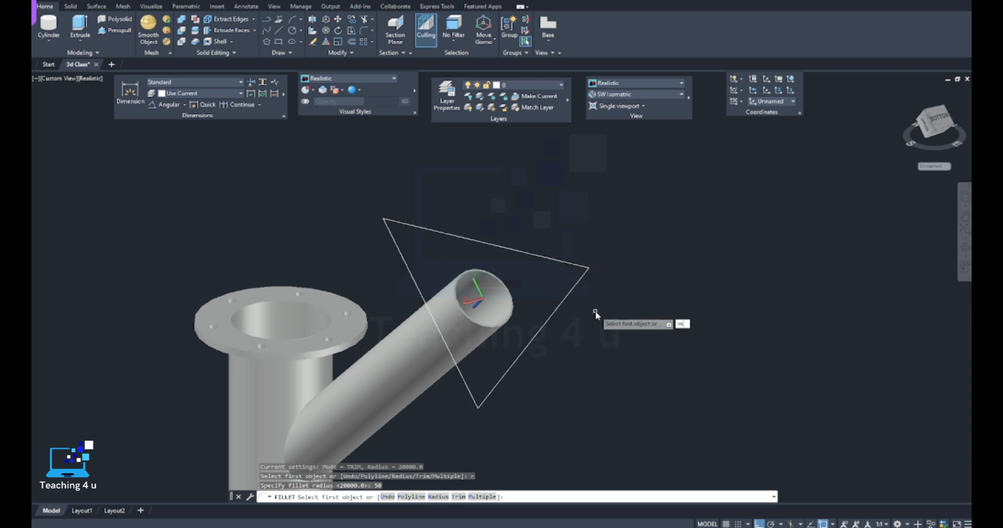
key(Return)
click(392, 236)
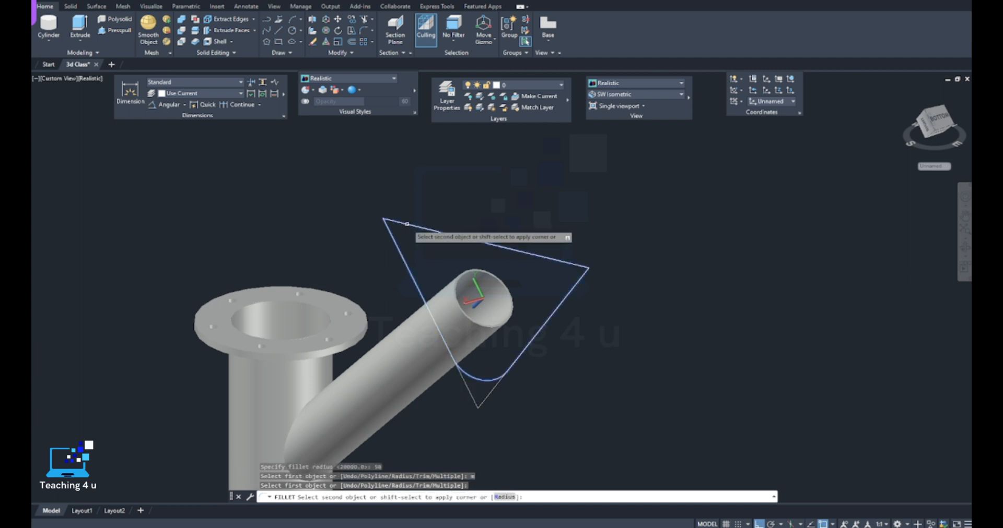
click(408, 223)
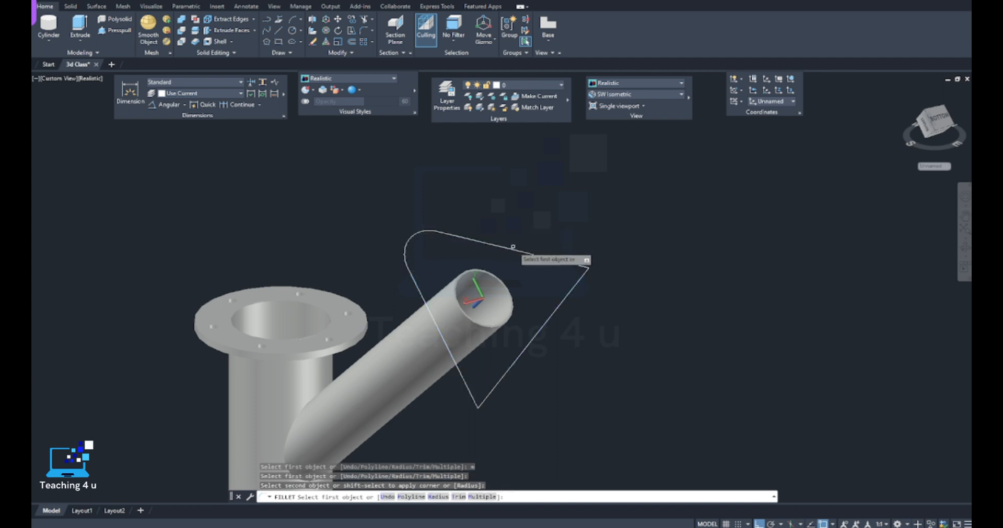
- Fillet the remaining two triangle corners with the same 50 radius and finish the command
click(510, 249)
click(574, 286)
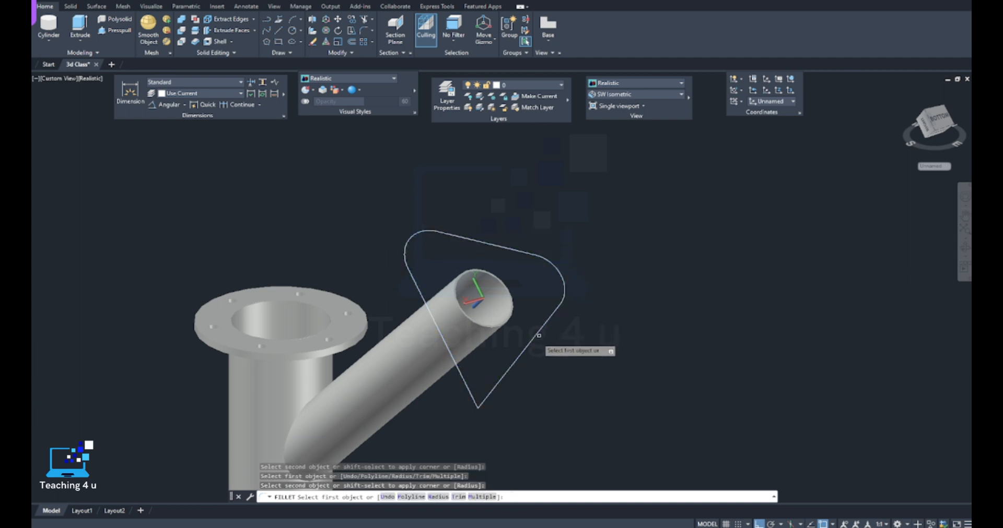
click(508, 372)
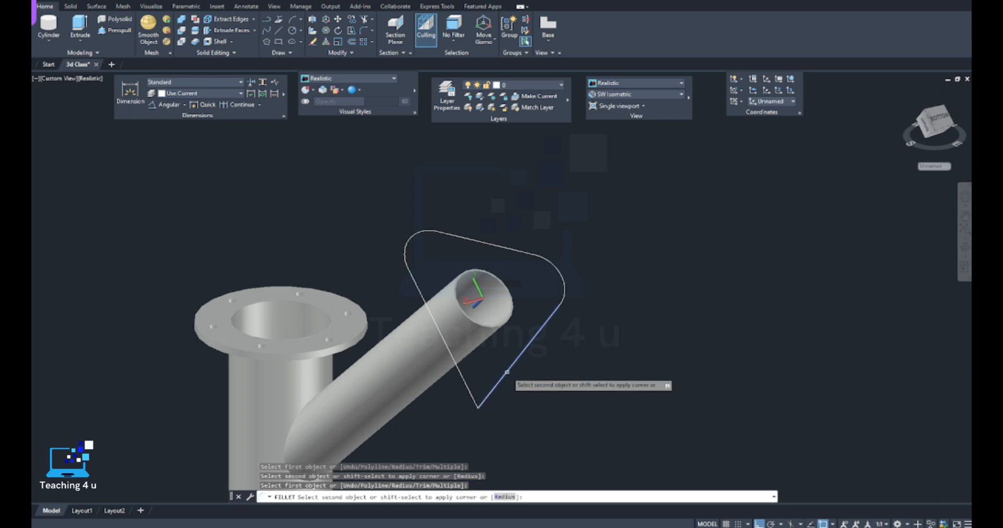
click(469, 389)
key(Return)
middle_drag(474, 294, 500, 303)
key(Escape)
key(Escape)
- Draw a construction line from the midpoint of the rounded corner nearest the vertical flange to the midpoint of the opposite triangle side
text(l)
key(Return)
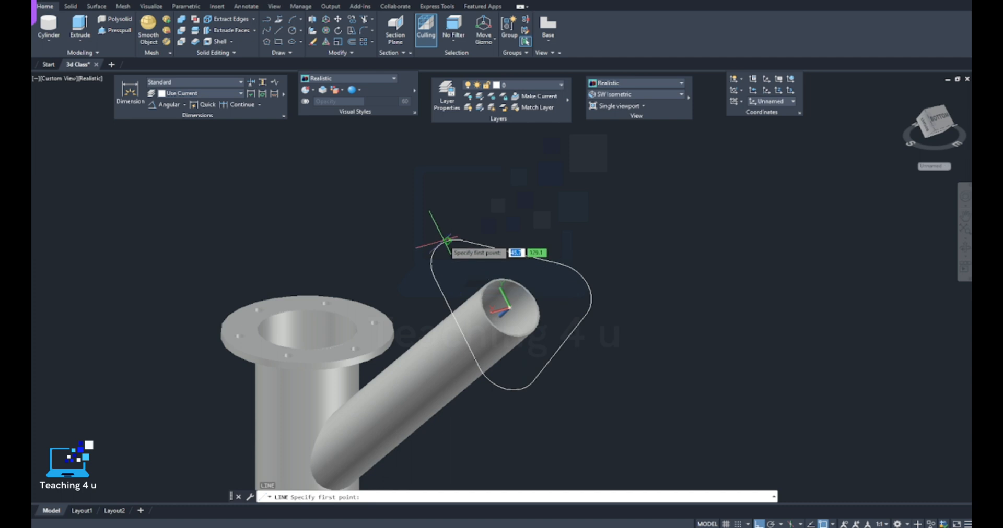
click(431, 250)
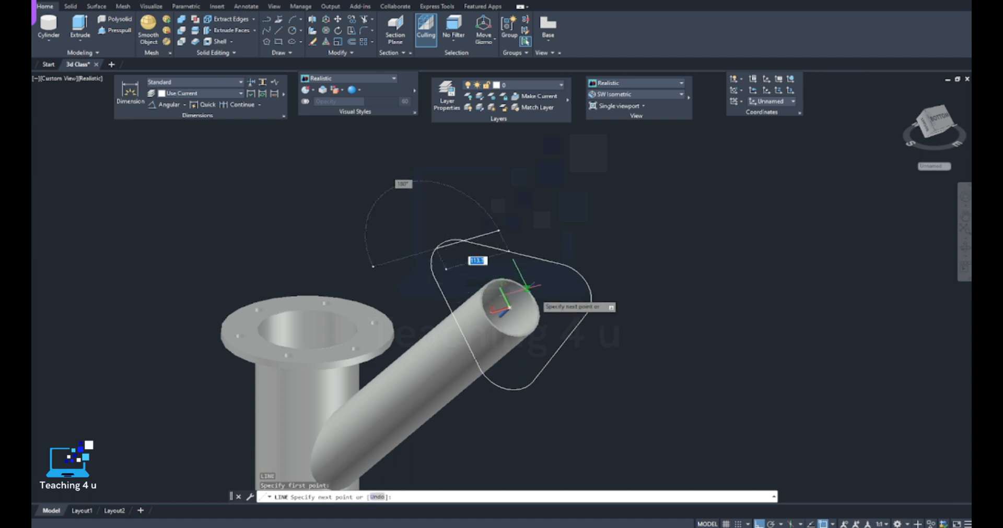
click(559, 348)
key(Return)
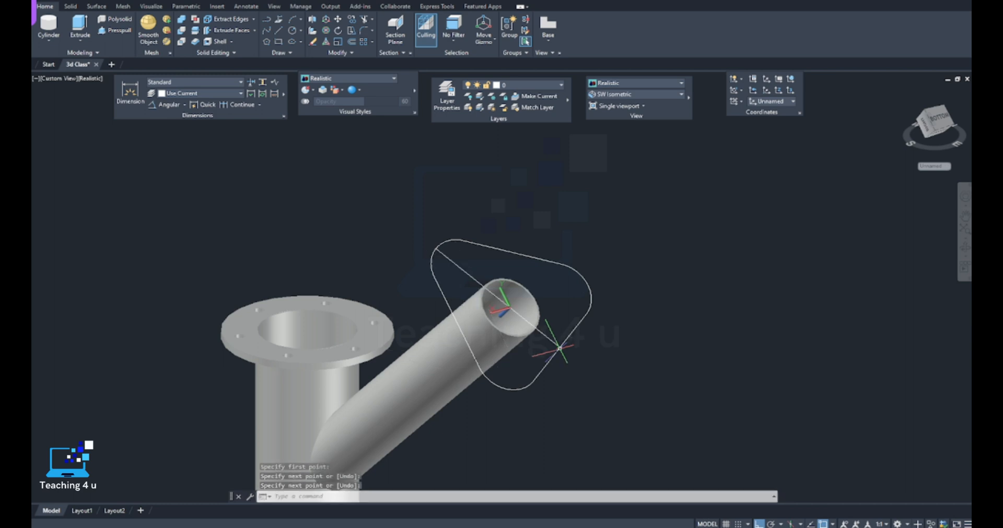
- Draw a small bolt-hole circle by diameter, centred on the construction line's end at the rounded corner
text(c)
key(Return)
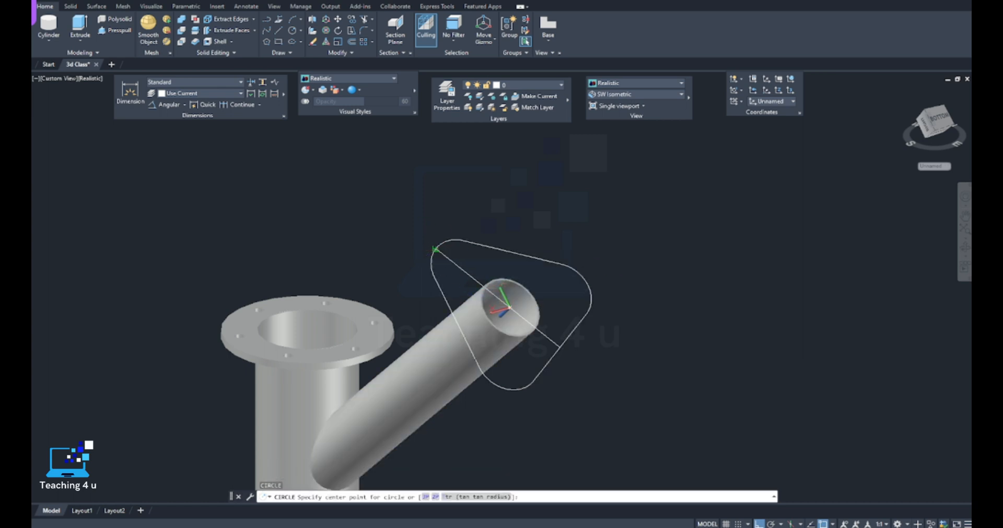
click(436, 250)
text(d)
key(Return)
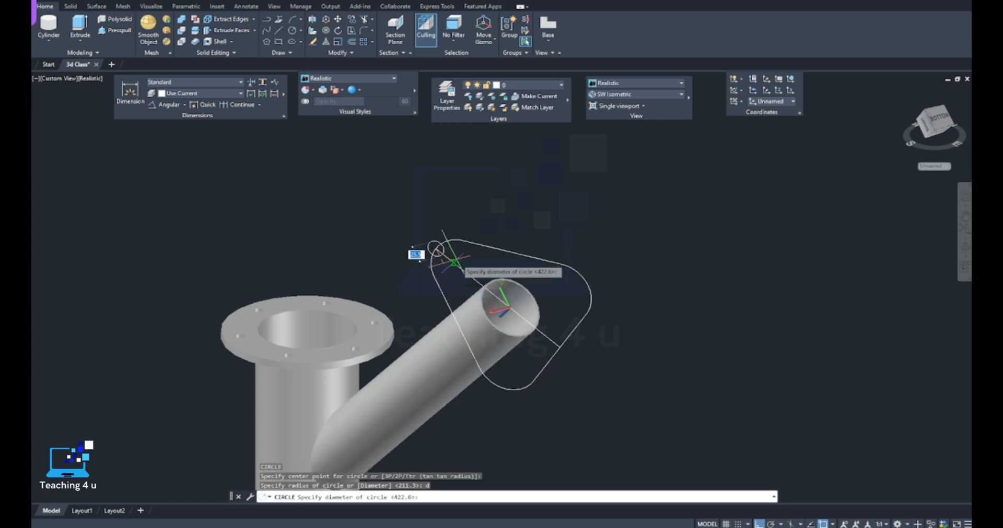
key(Return)
- Move the small circle from its centre inward along the construction line, so it lies inside the rounded corner
text(m)
key(Return)
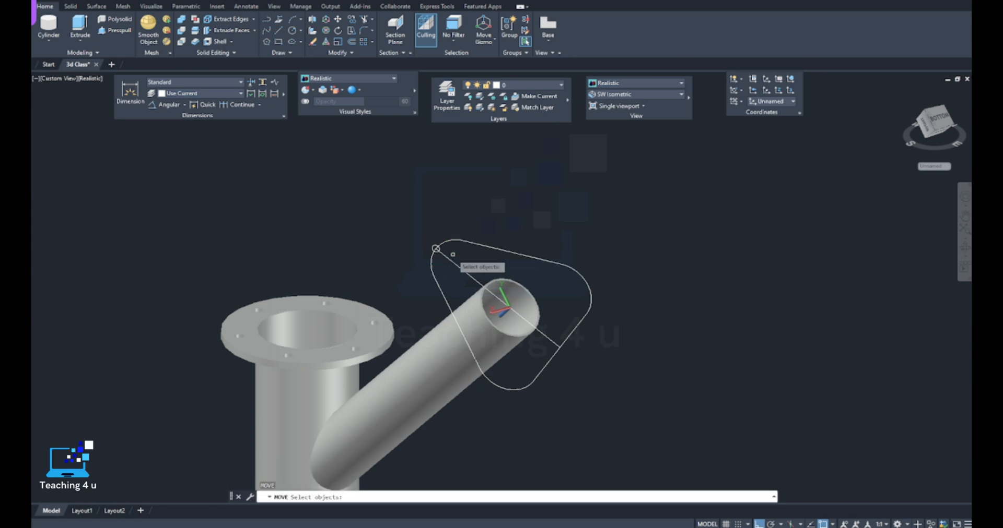
scroll(440, 256, up, 3)
click(429, 228)
click(429, 246)
key(Return)
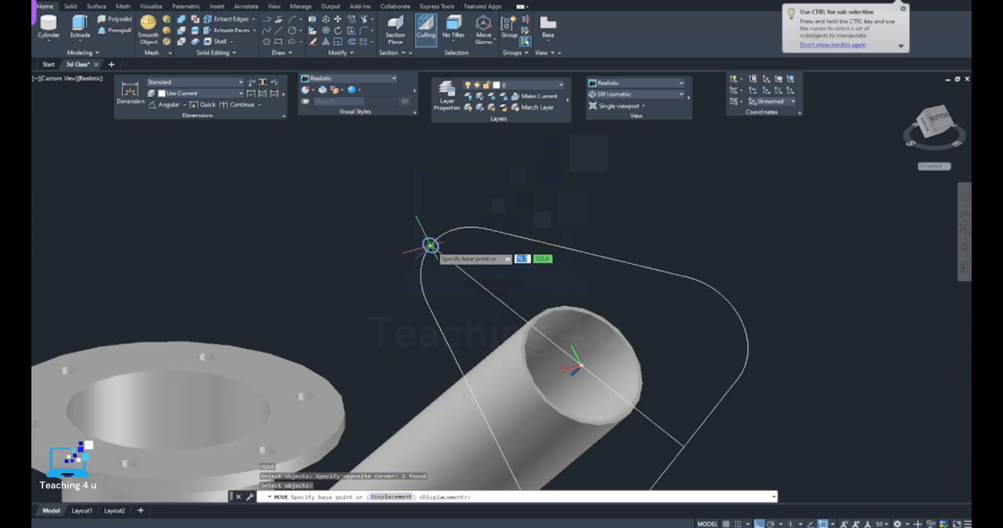
click(430, 245)
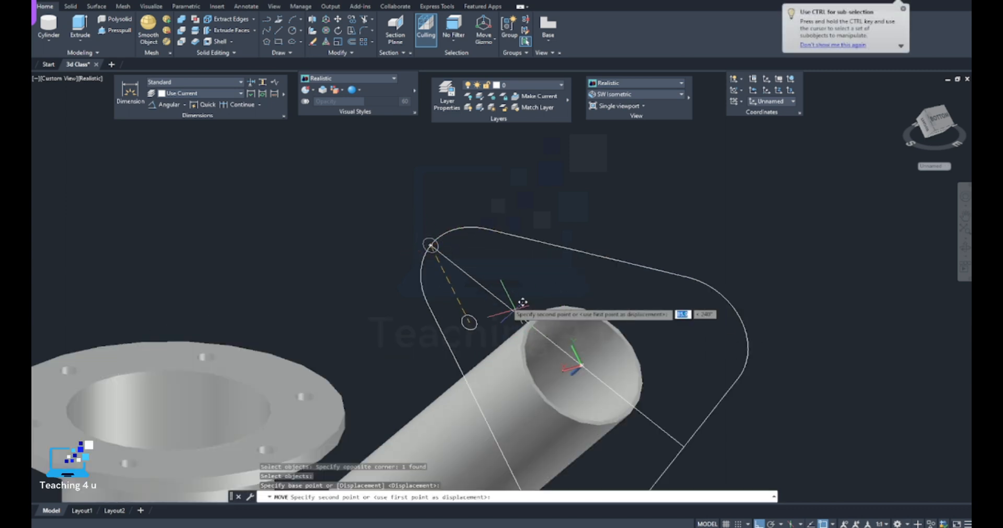
click(450, 261)
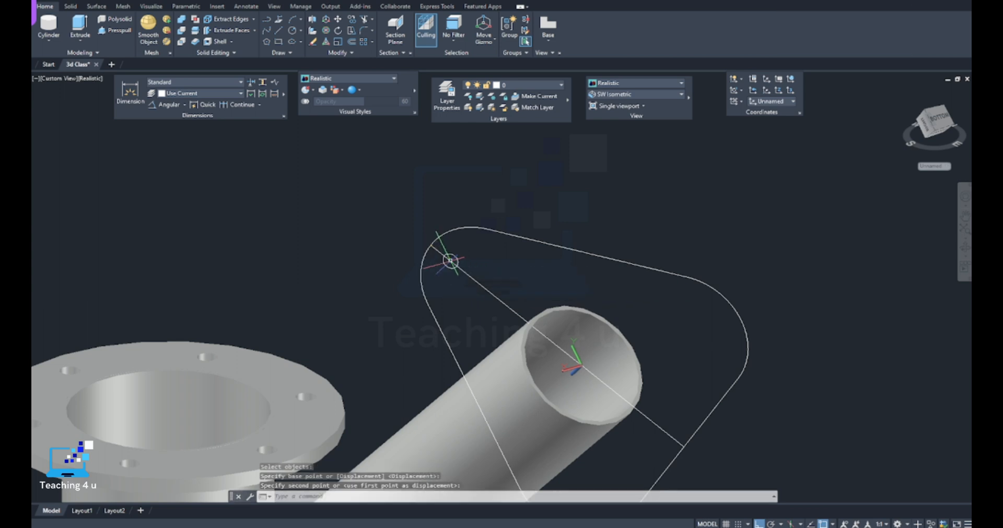
- Create a polar array of the small circle around the centre of the inclined pipe's open end
scroll(452, 246, down, 2)
text(ar)
key(Return)
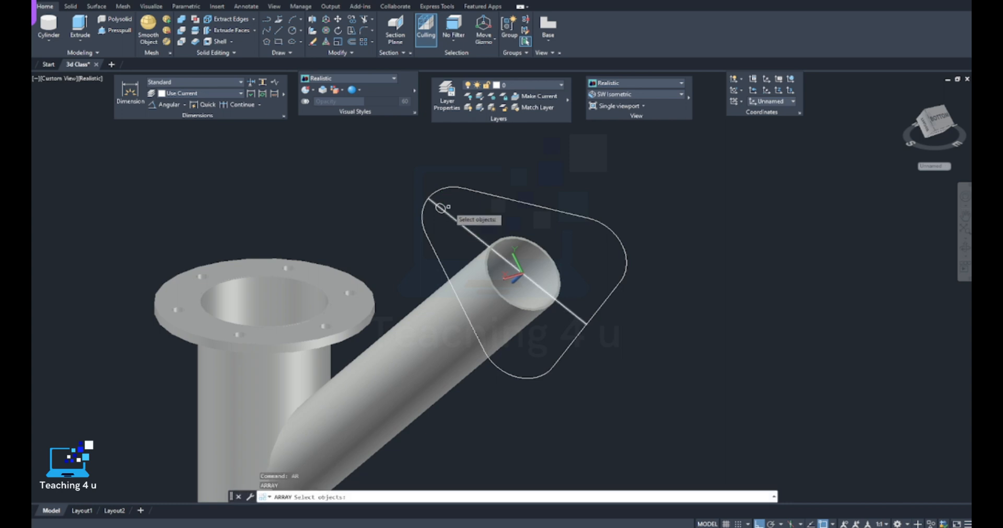
key(Return)
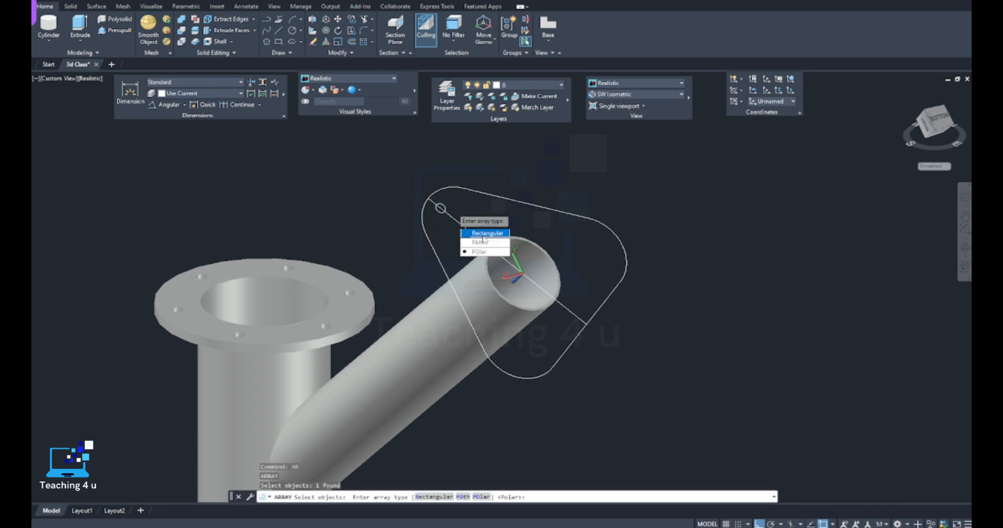
click(491, 253)
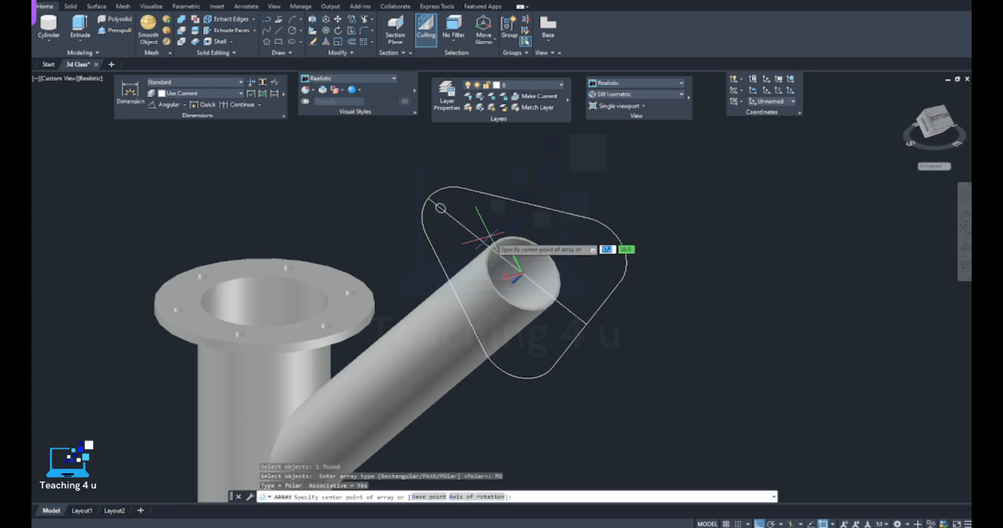
scroll(520, 271, down, 2)
scroll(520, 271, down, 2)
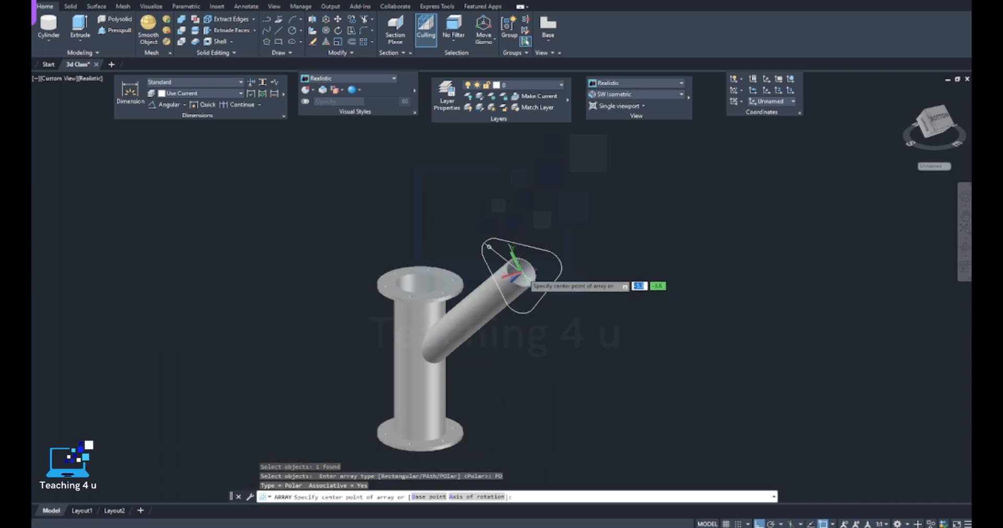
click(520, 272)
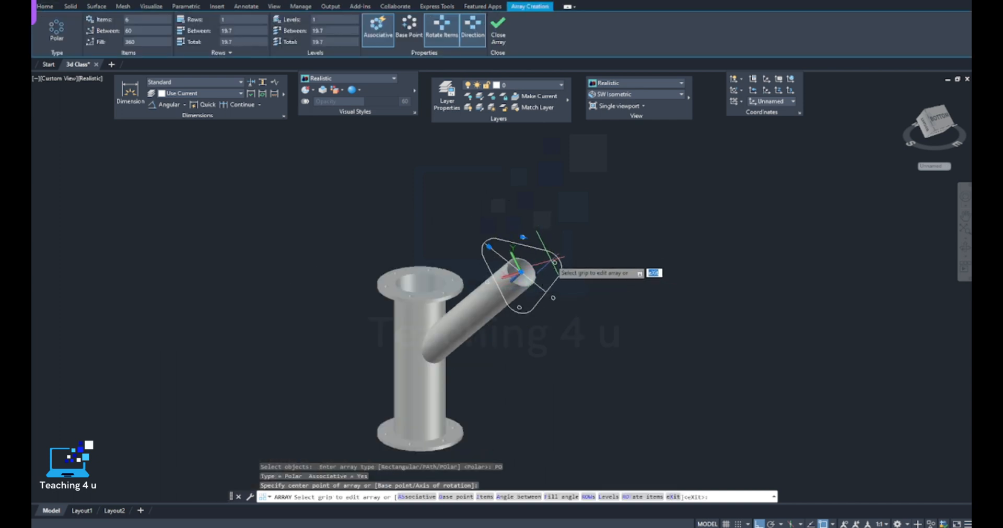
- Set the polar array to 3 items over 360 degrees and close the array
scroll(519, 272, up, 3)
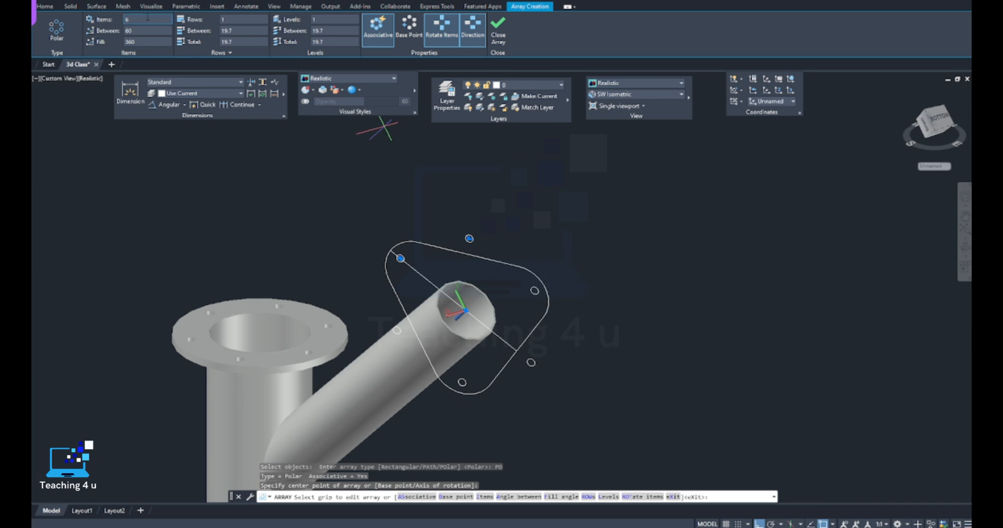
text(3)
key(Return)
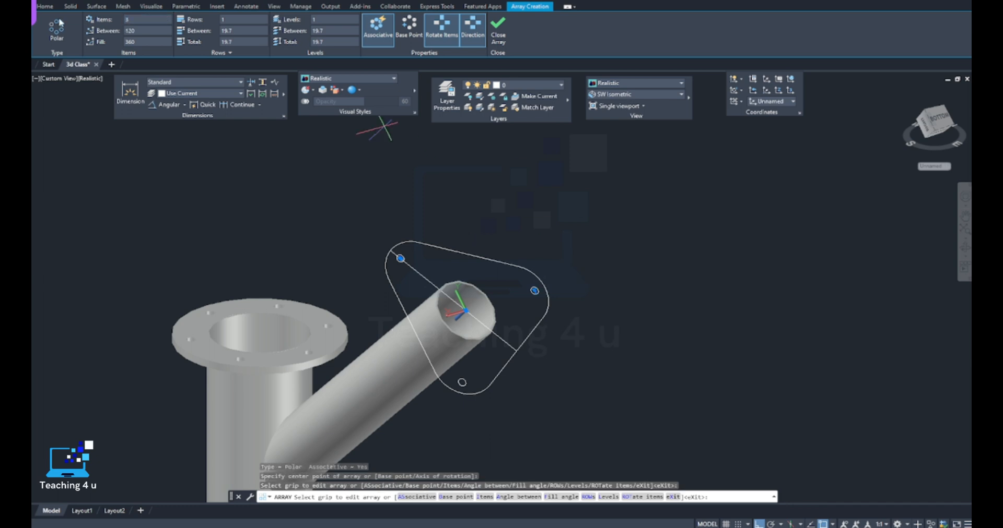
middle_drag(674, 341, 601, 324)
key(Escape)
key(Escape)
key(Escape)
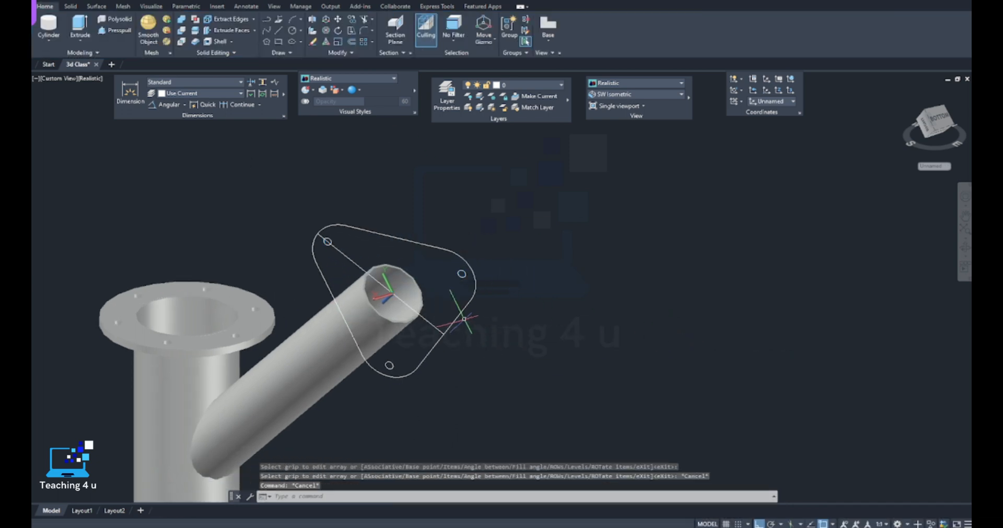
- Explode the polar array of hole circles into separate circles
text(x)
key(Return)
click(393, 369)
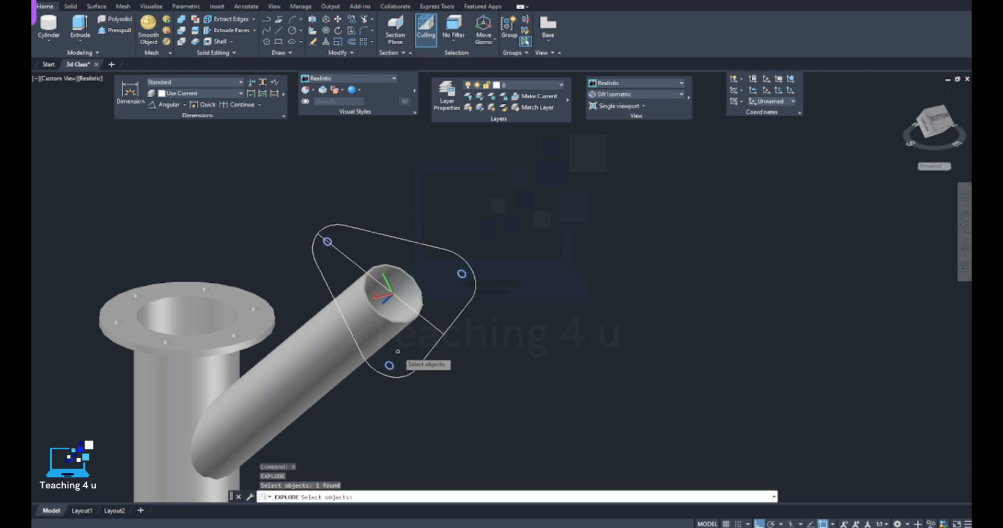
scroll(410, 361, up, 3)
scroll(428, 340, down, 5)
scroll(436, 336, up, 3)
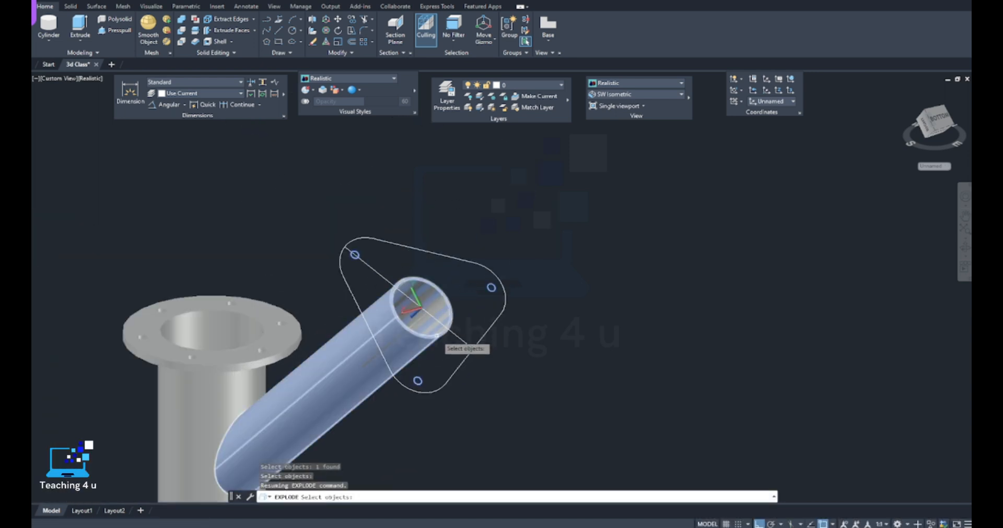
key(Return)
scroll(418, 381, up, 2)
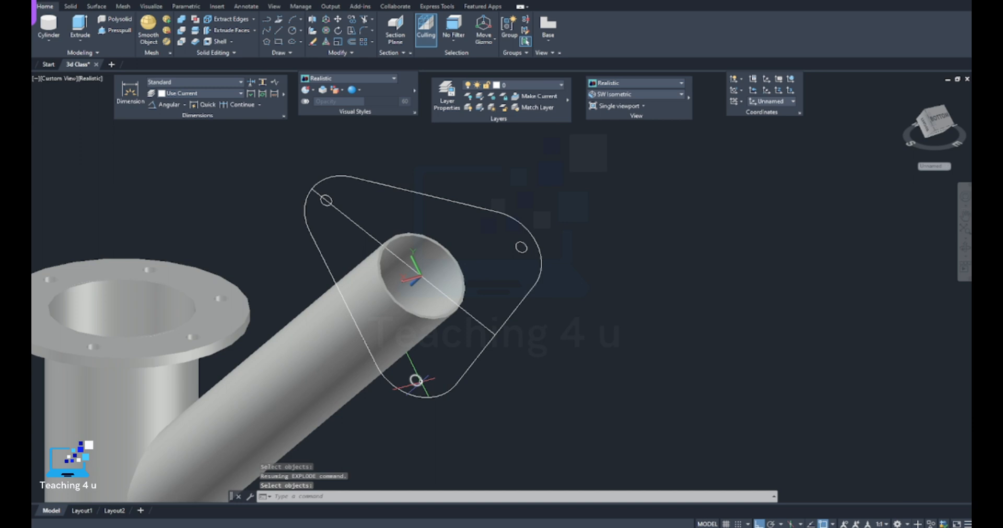
- Delete the construction line crossing the rounded triangle
click(472, 317)
scroll(601, 240, down, 2)
key(Delete)
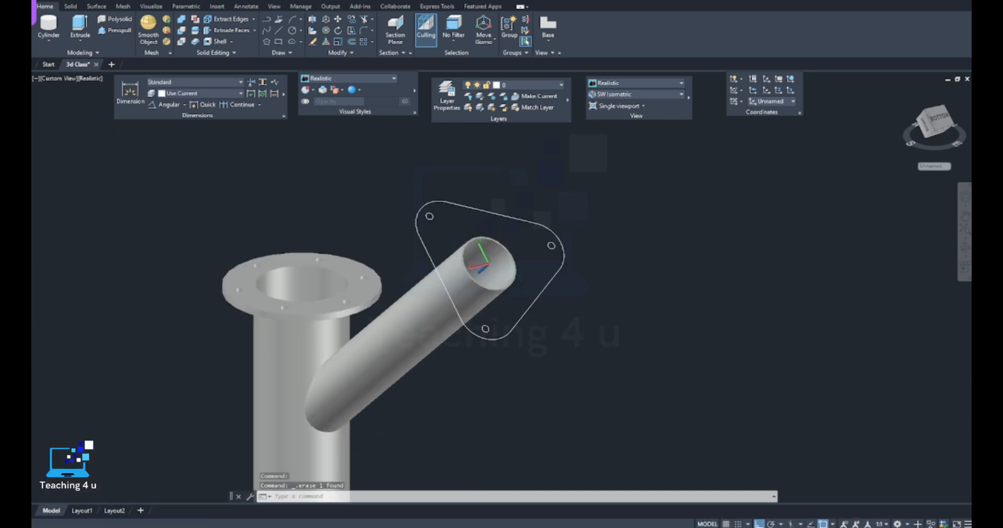
middle_drag(523, 288, 503, 303)
key(Escape)
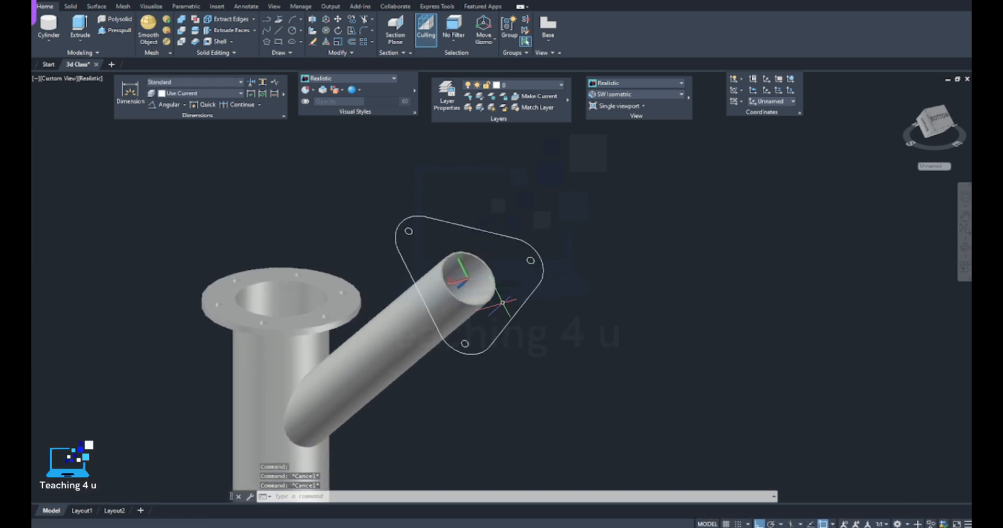
shift+middle_drag(490, 335, 495, 337)
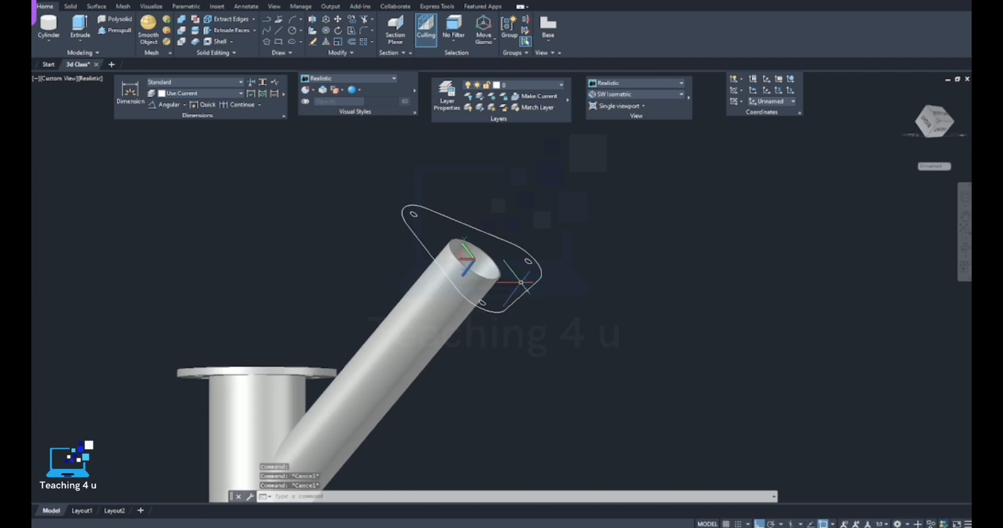
key(Return)
click(591, 177)
click(260, 489)
key(Return)
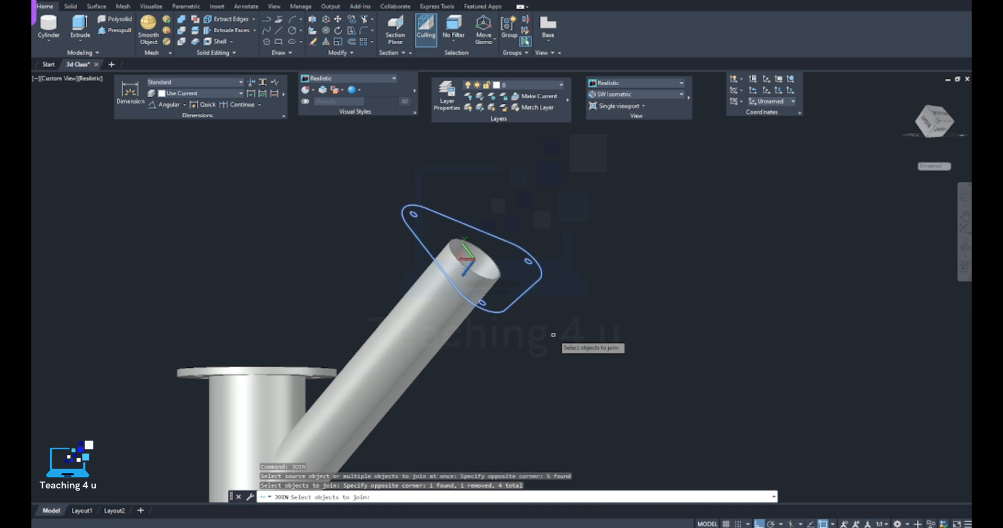
key(Escape)
key(Escape)
scroll(526, 282, up, 2)
text(ext)
key(Return)
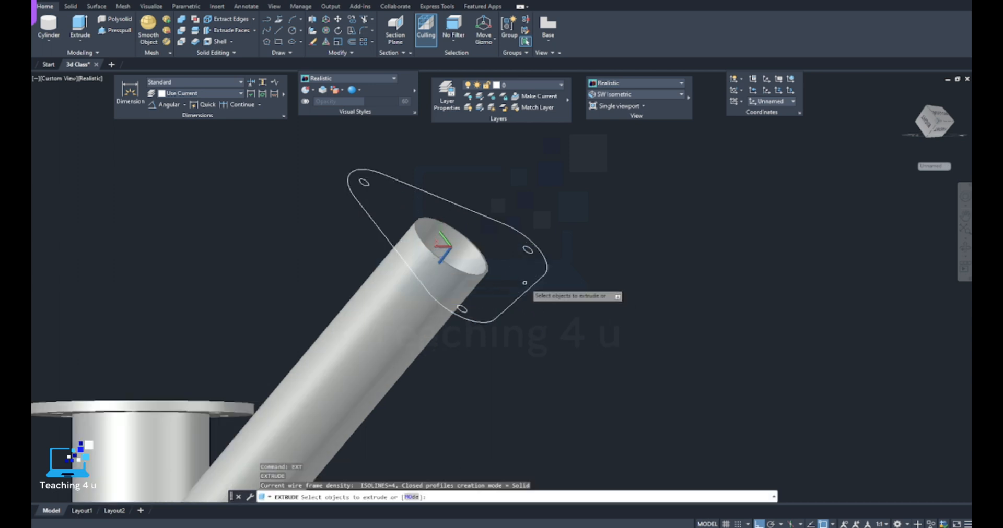
click(524, 282)
click(497, 324)
key(Return)
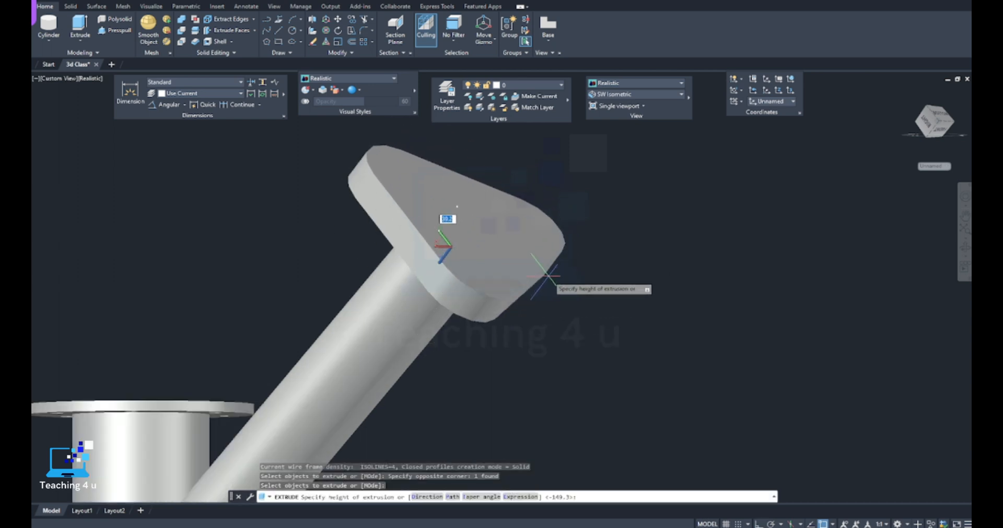
key(Escape)
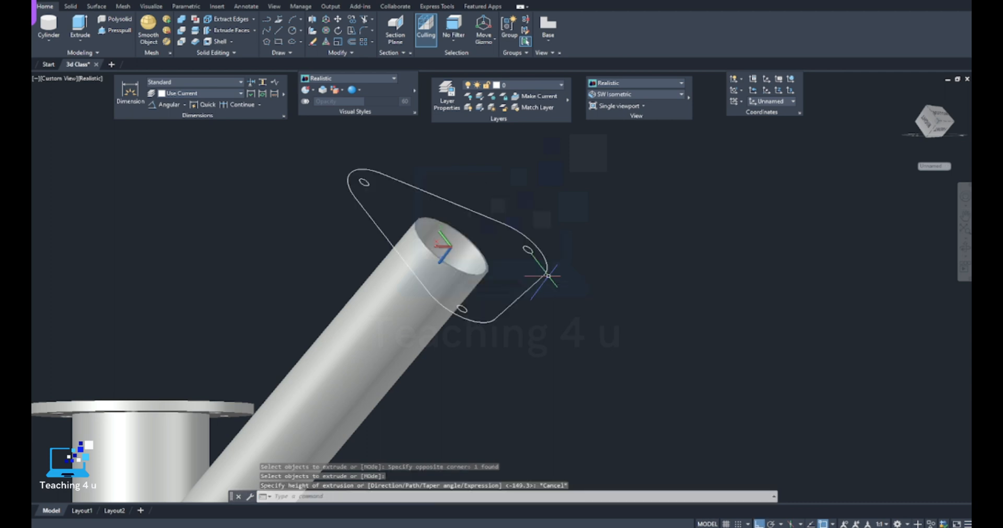
- Draw a circle centred on the inclined pipe's open end, just outside the pipe's outer rim
shift+middle_drag(613, 216, 602, 73)
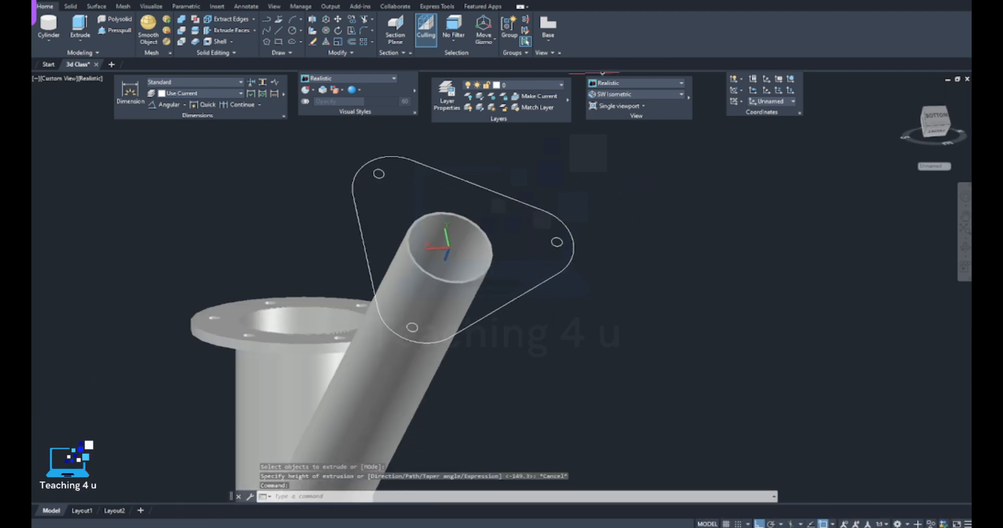
middle_drag(440, 246, 418, 261)
scroll(413, 292, up, 2)
shift+middle_drag(402, 295, 423, 301)
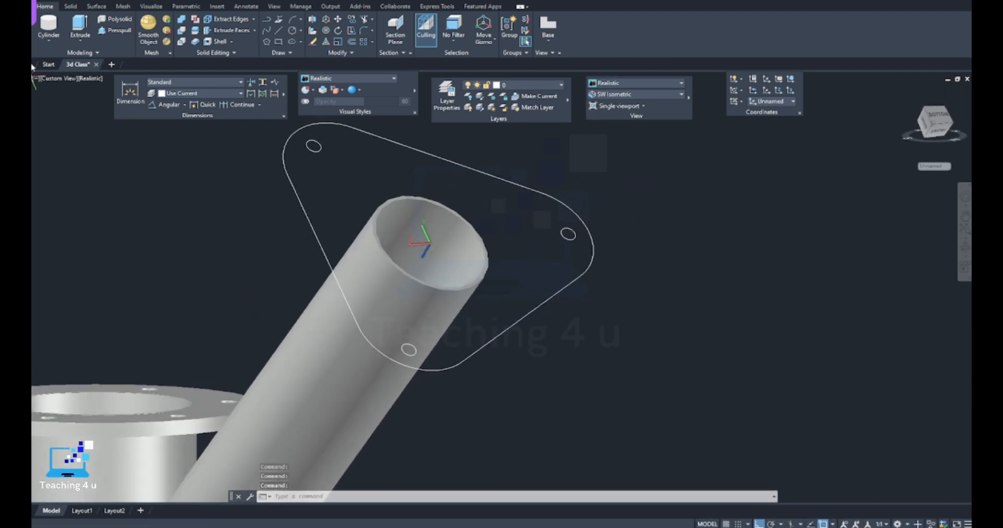
key(Return)
scroll(472, 296, down, 2)
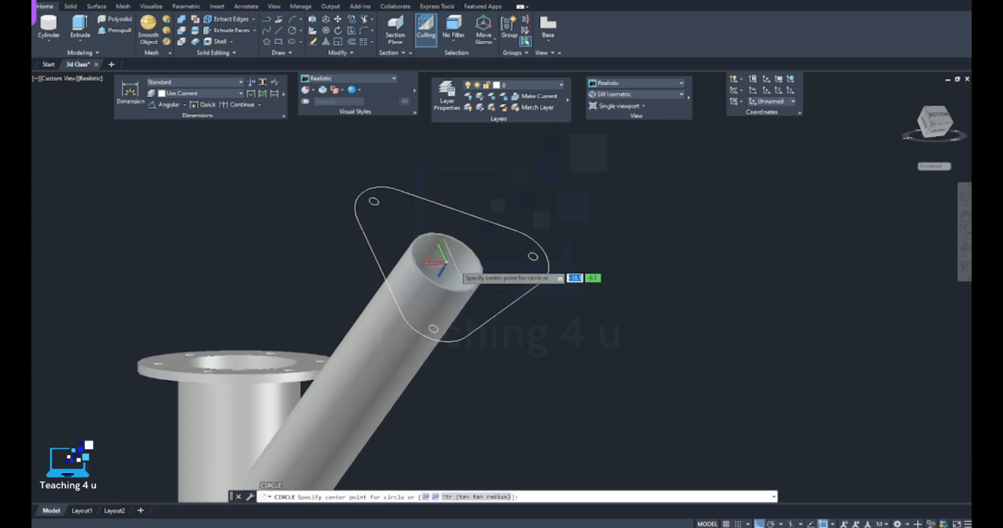
click(445, 266)
scroll(449, 288, up, 3)
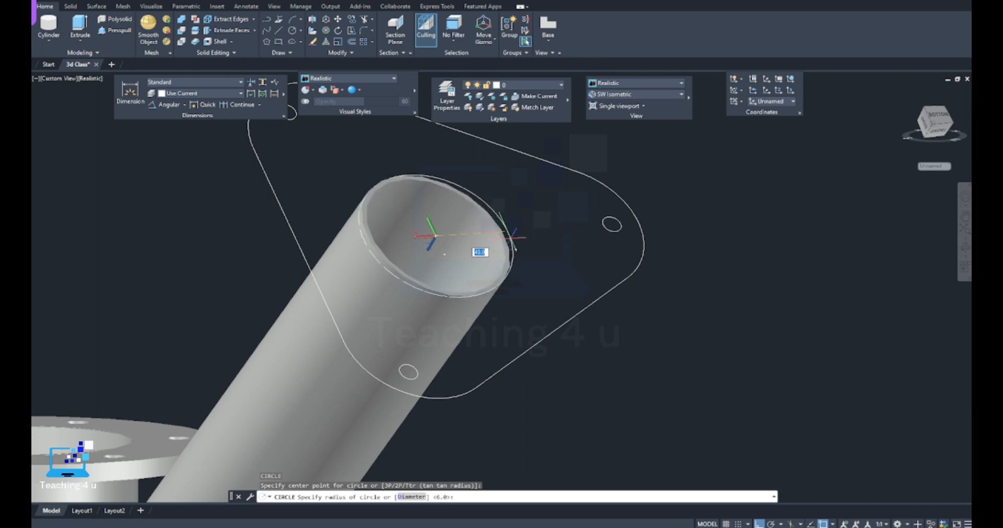
key(Escape)
middle_drag(518, 292, 519, 317)
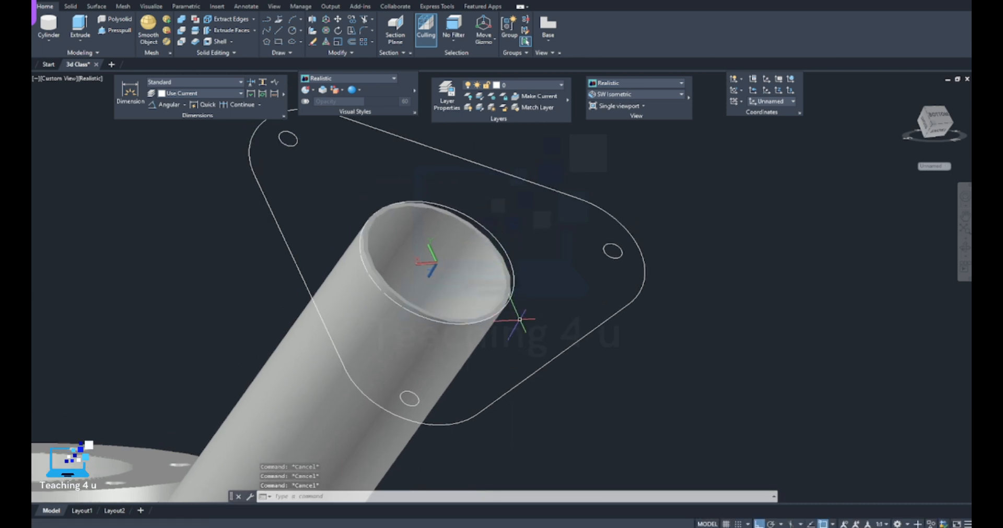
- Switch to the 2D Wireframe visual style and extrude the rounded triangle and its central circle by 12
click(636, 84)
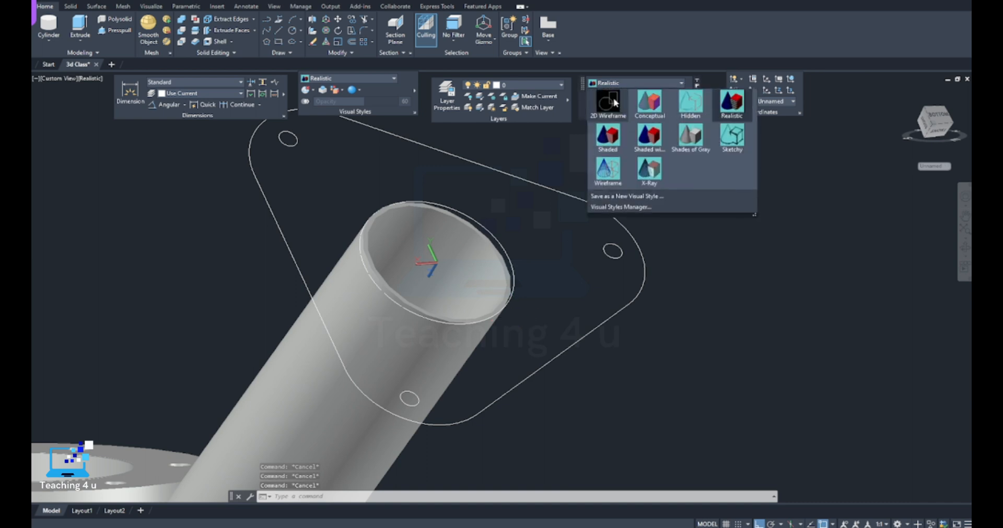
click(609, 107)
text(ext)
key(Return)
click(552, 159)
click(434, 320)
shift+click(312, 422)
shift+click(224, 366)
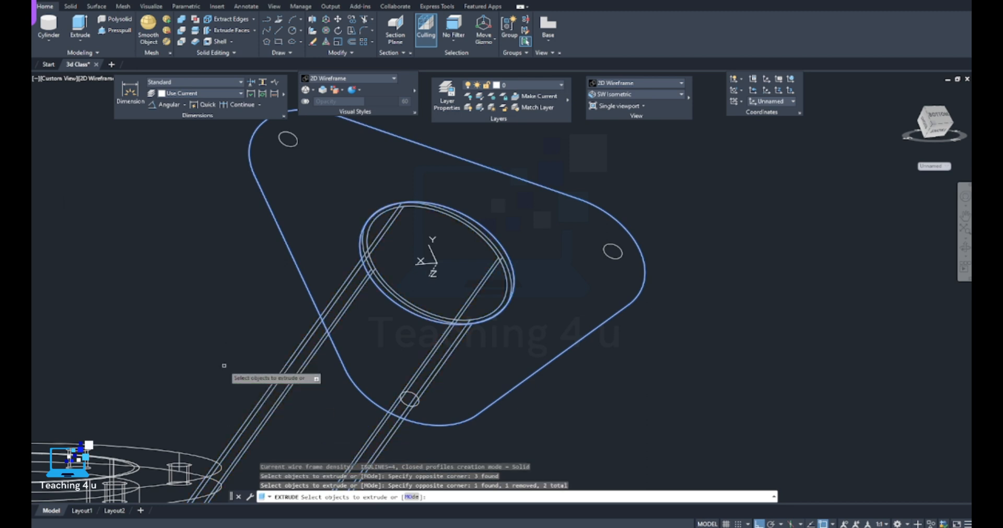
key(Return)
text(1)
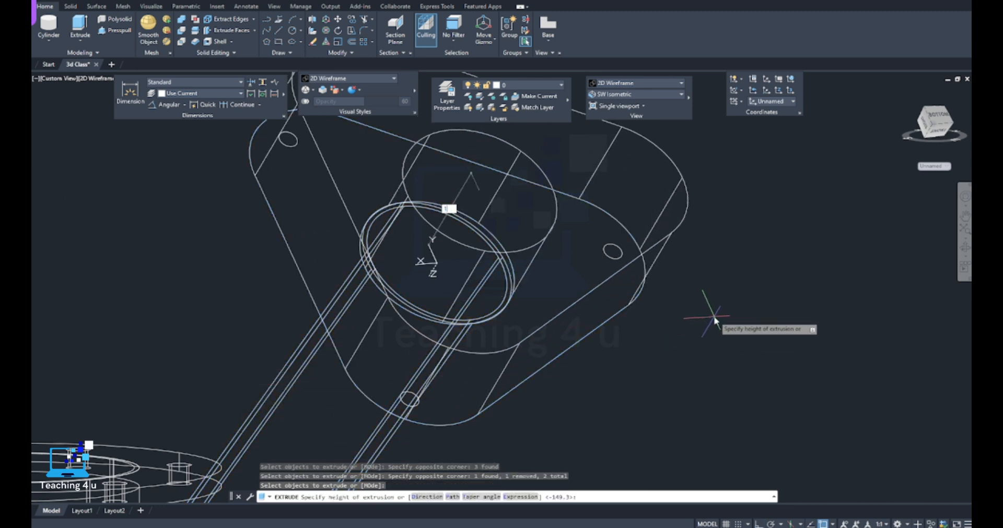
text(2)
key(Return)
key(Escape)
key(Escape)
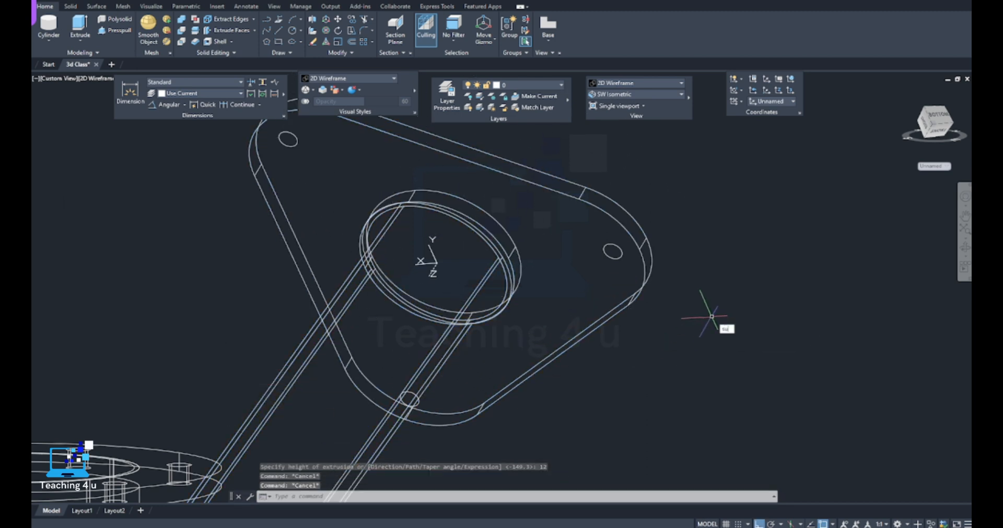
- Subtract the central cylinder from the triangular plate and switch to the Realistic visual style
text(su)
key(Return)
click(596, 332)
key(Return)
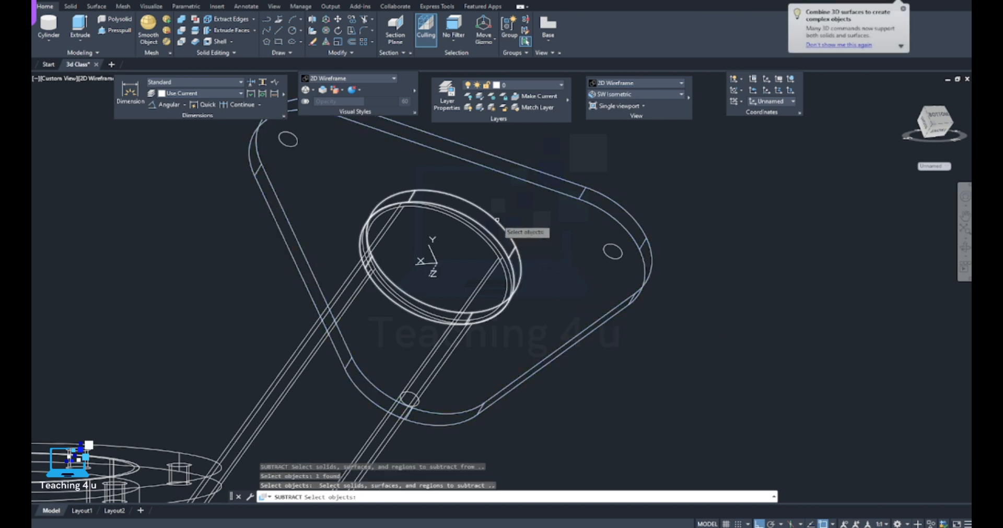
click(497, 220)
key(Return)
click(646, 84)
click(731, 101)
mouse_move(587, 345)
shift+middle_down()
mouse_move(637, 231)
mouse_move(598, 269)
mouse_move(576, 346)
shift+middle_up()
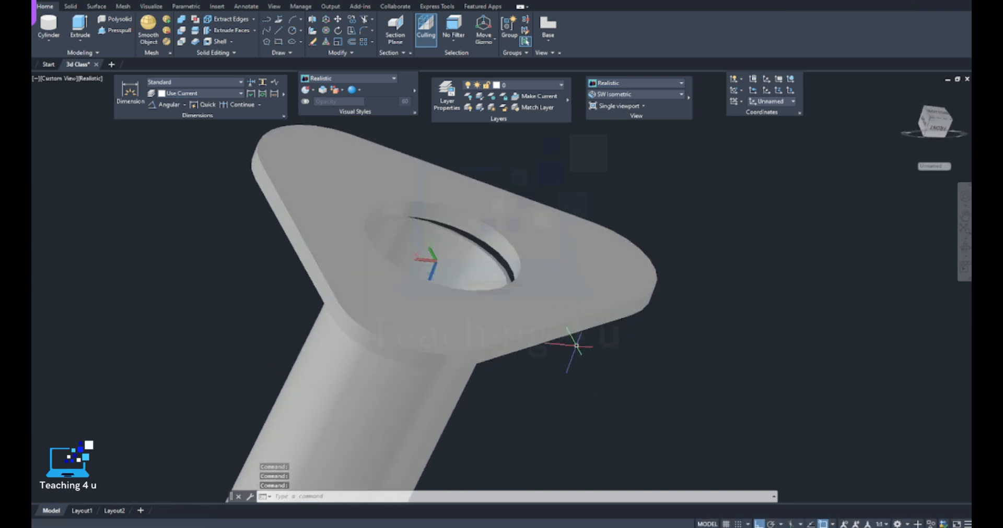
- Move the triangular plate and its three hole circles from the outer face's hole centre to the centre of the inclined pipe's end
text(m)
key(Return)
scroll(587, 334, down, 4)
click(656, 213)
click(454, 360)
shift+click(494, 375)
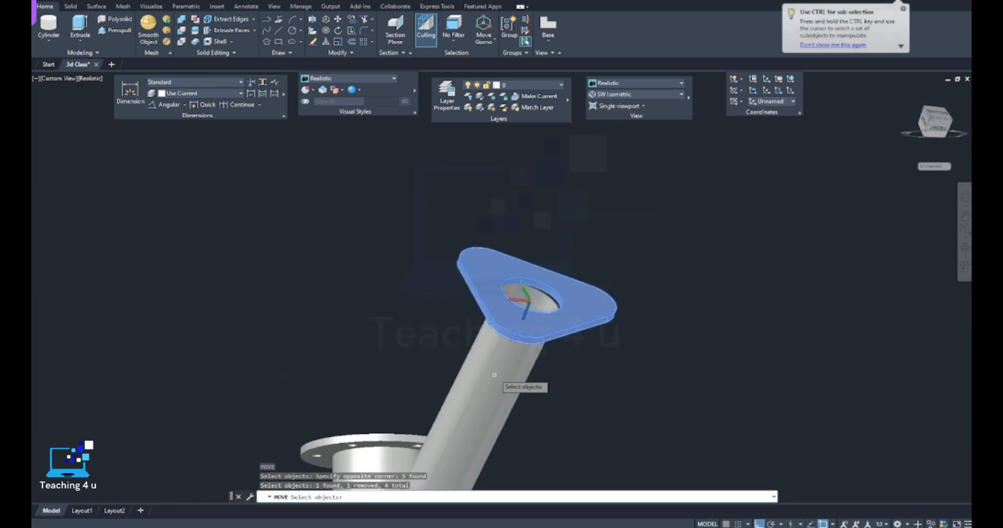
scroll(531, 353, up, 2)
key(Return)
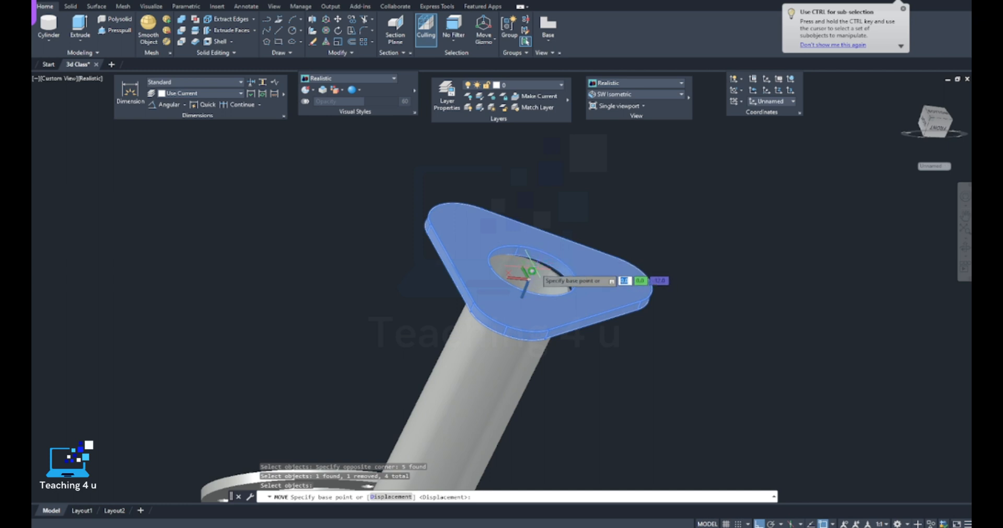
click(533, 271)
scroll(536, 281, up, 5)
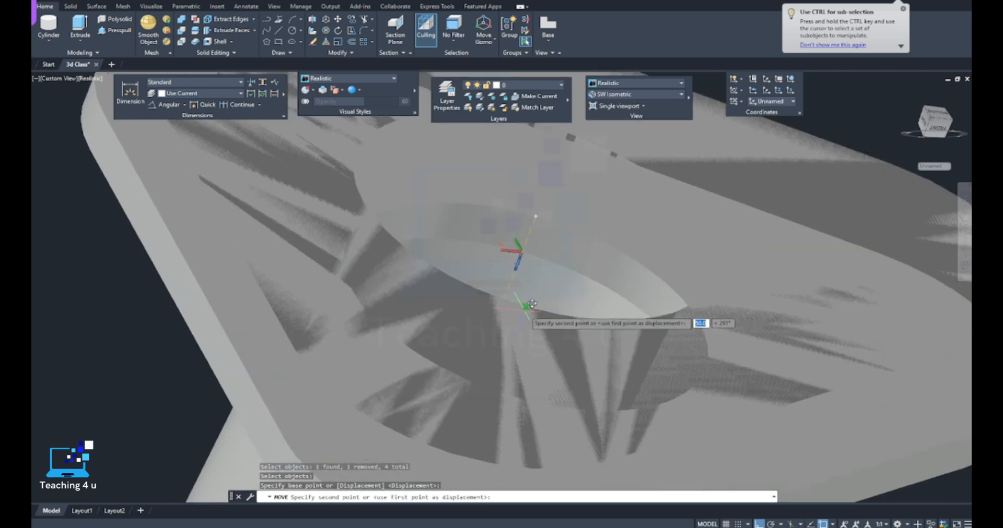
scroll(530, 258, down, 3)
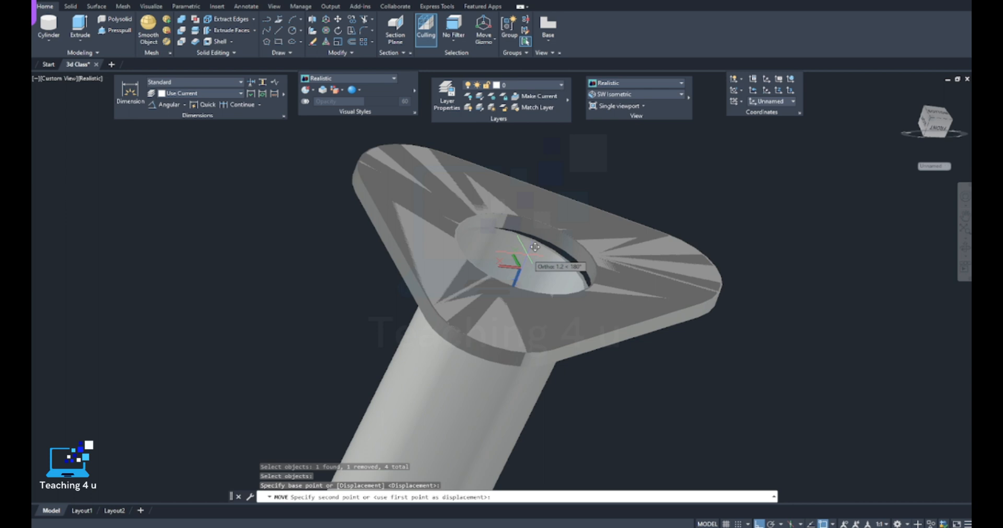
scroll(520, 261, up, 3)
shift+drag(521, 271, 513, 290)
shift+middle_drag(513, 289, 509, 321)
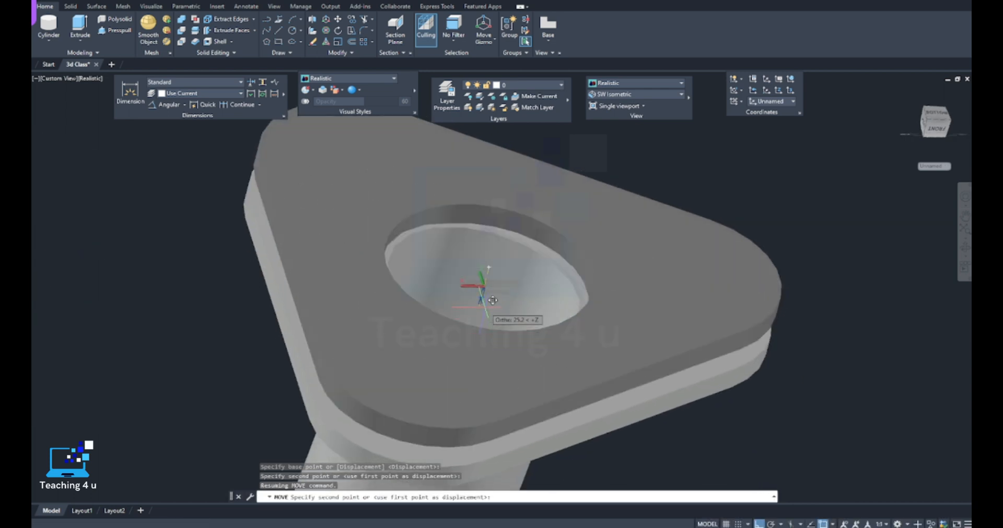
scroll(496, 260, down, 2)
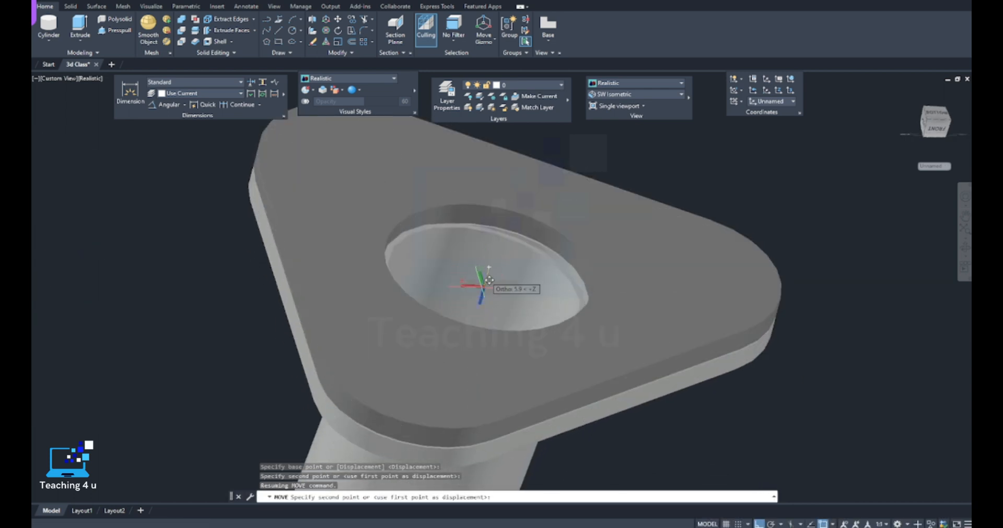
scroll(489, 282, down, 2)
scroll(489, 285, up, 1)
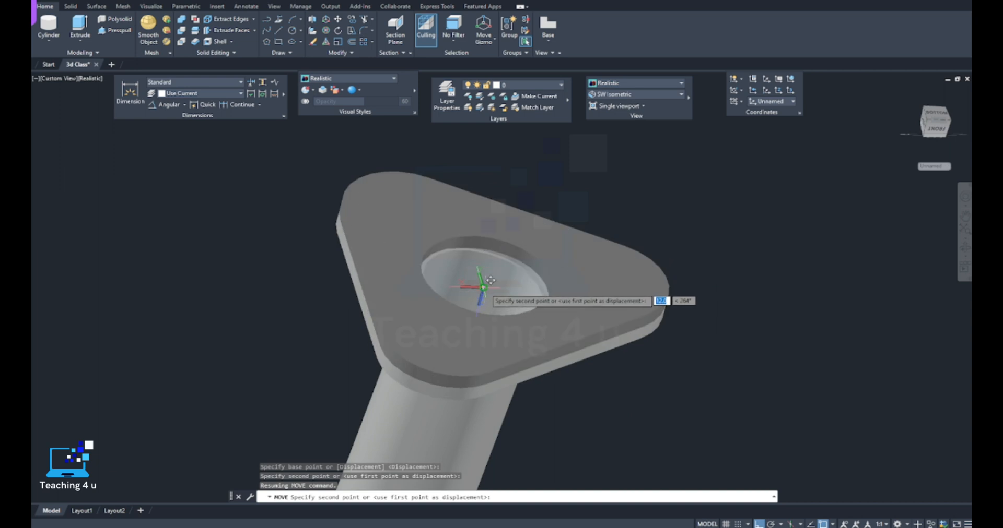
click(482, 288)
- Switch to the 2D Wireframe visual style with the triangular flange and its hole circles in view
shift+middle_drag(580, 316, 556, 247)
shift+middle_drag(540, 281, 571, 290)
click(618, 83)
click(606, 95)
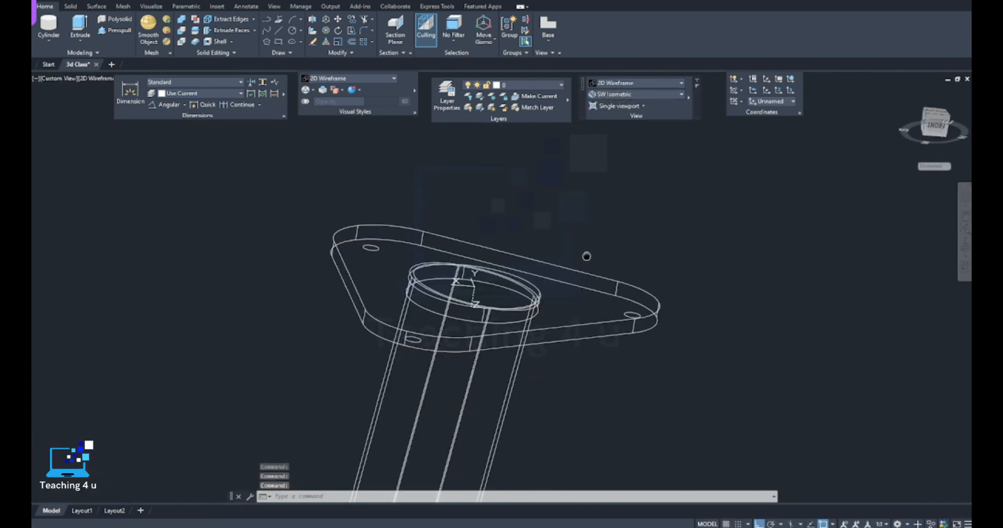
key(Escape)
- Extrude only the three small hole circles through the triangular plate into long cylinders extending well beyond its outer face
text(ex)
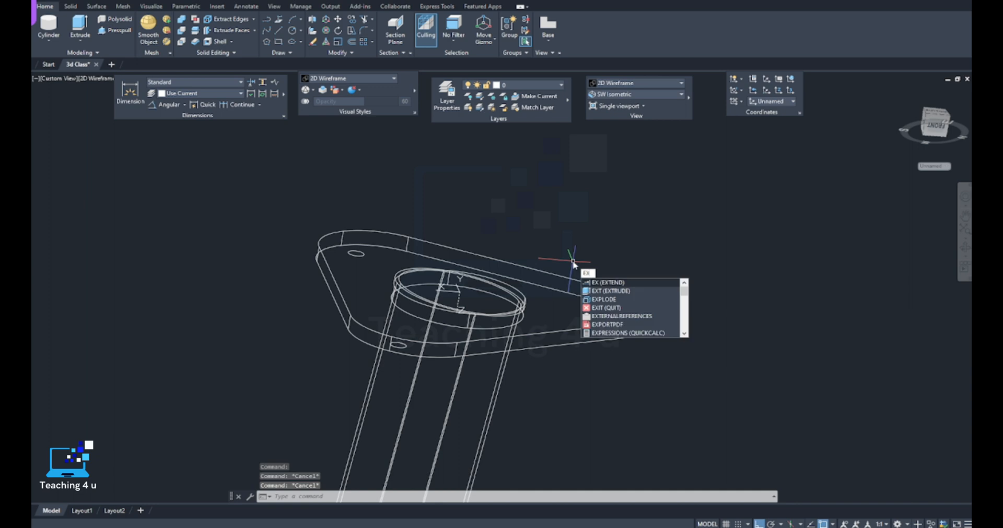
text(t)
key(Return)
click(663, 281)
click(569, 391)
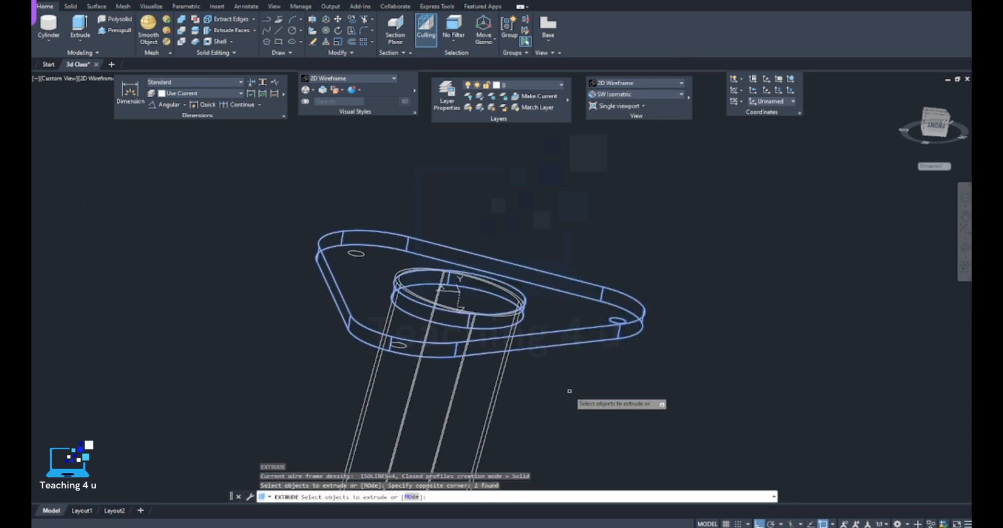
click(398, 345)
click(349, 192)
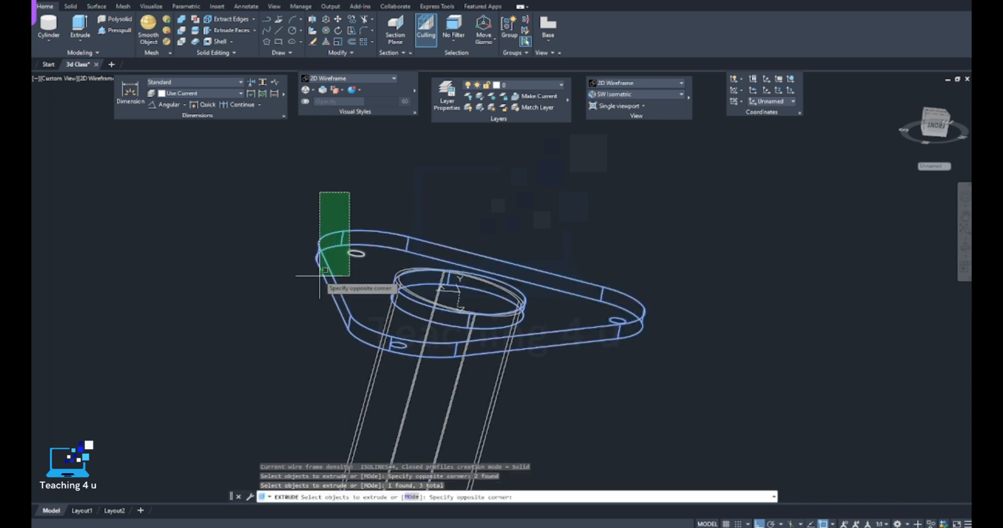
click(317, 275)
click(417, 208)
shift+click(398, 237)
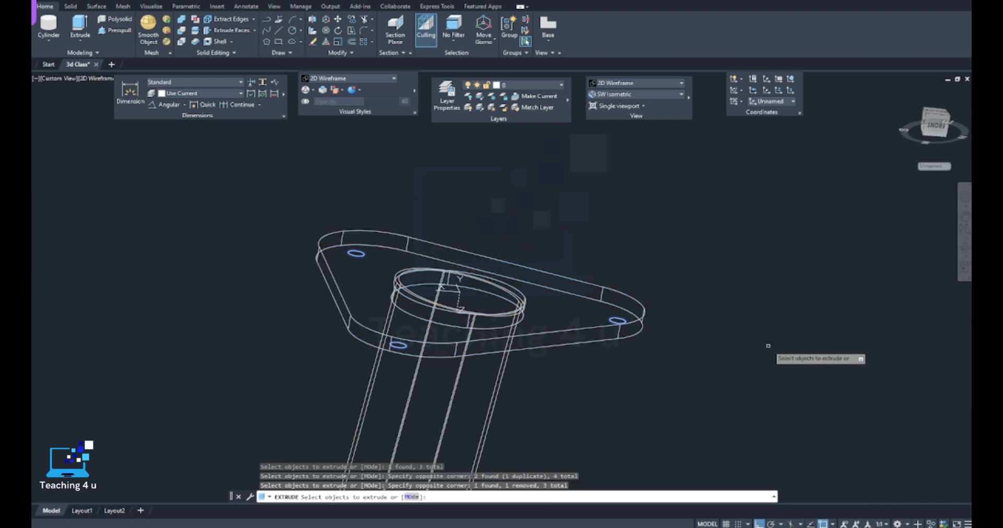
key(Return)
scroll(746, 260, down, 4)
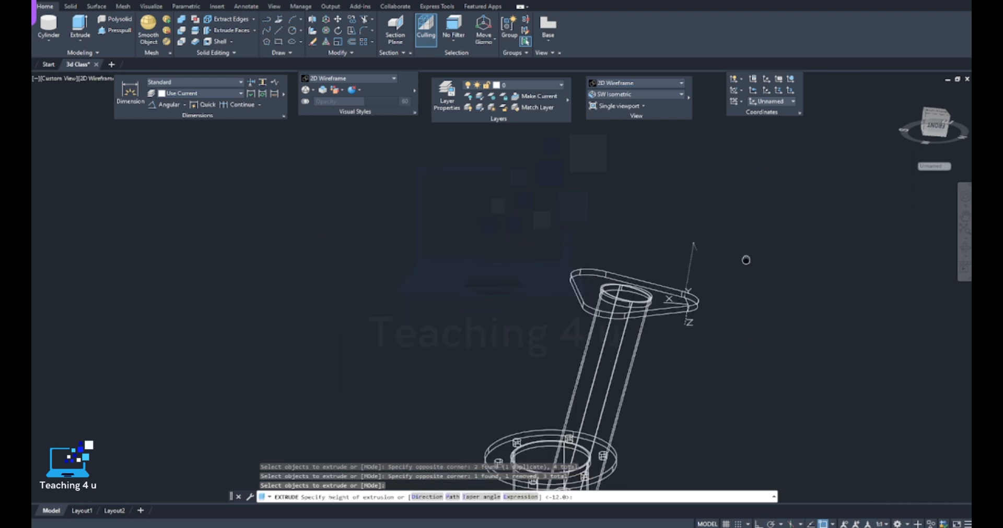
click(733, 267)
- Move the three hole cylinders about 11 units along Z so they pass fully through the triangular plate
text(m)
key(Return)
click(723, 176)
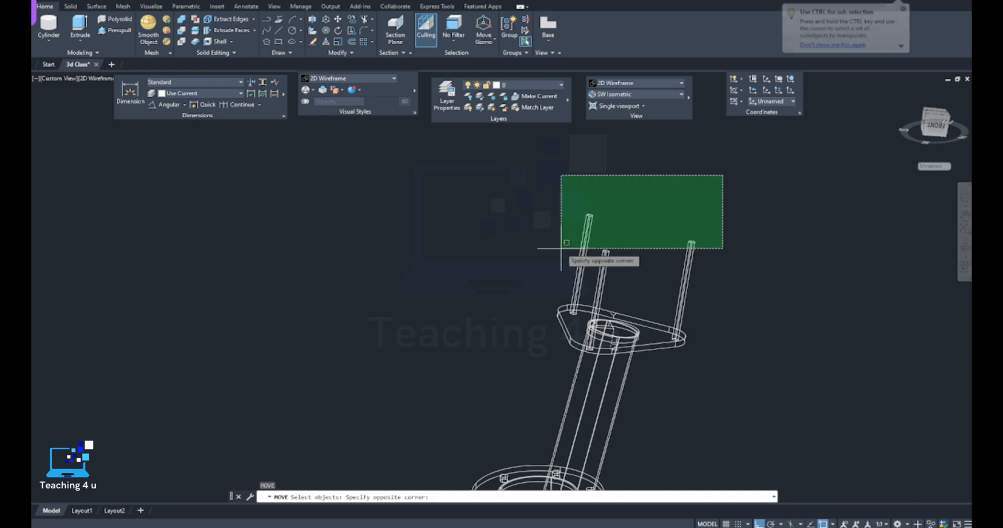
click(561, 249)
key(Return)
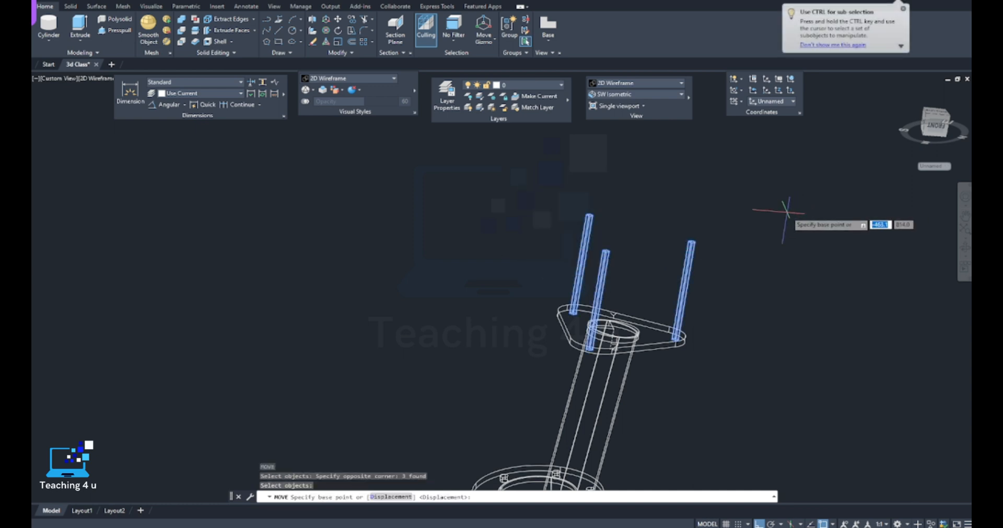
click(787, 211)
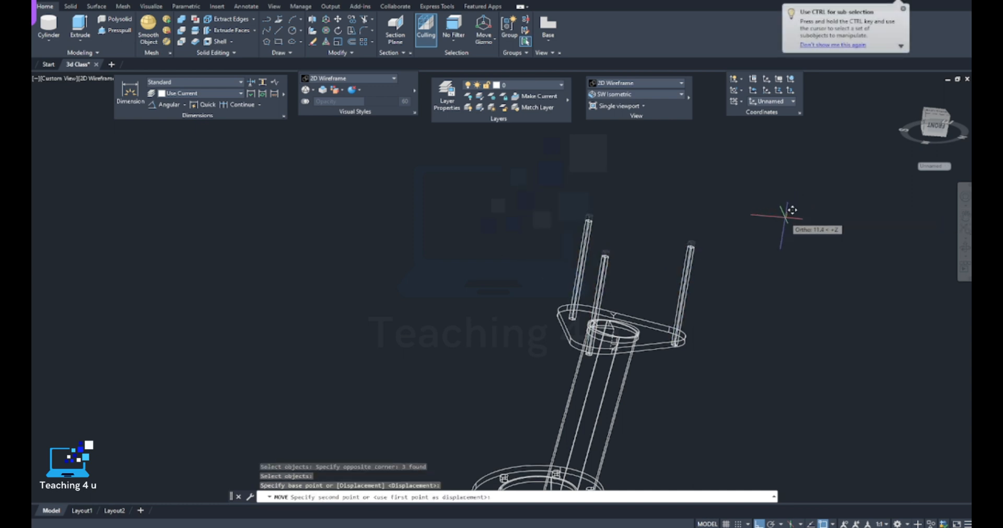
click(786, 214)
- Switch to the Realistic visual style and subtract the three cylinders from the triangular flange
click(661, 83)
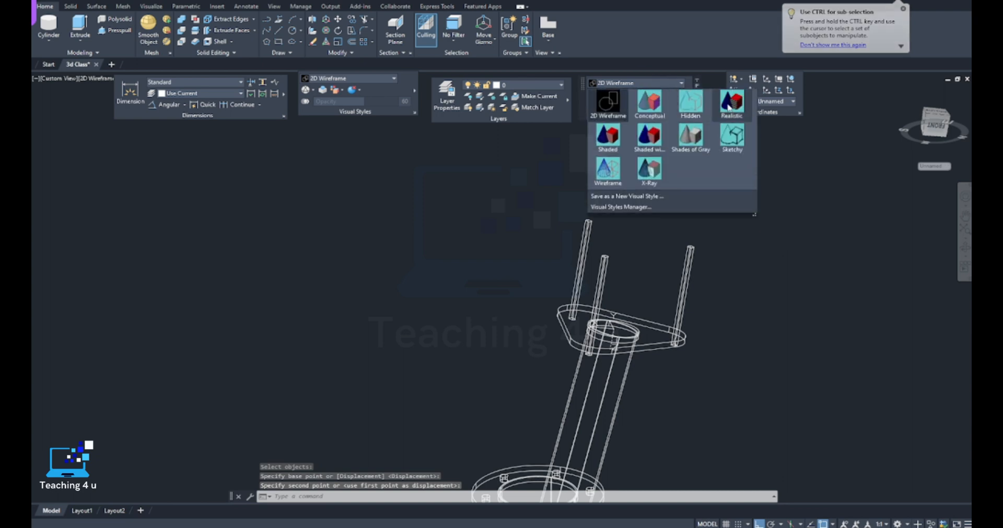
click(730, 102)
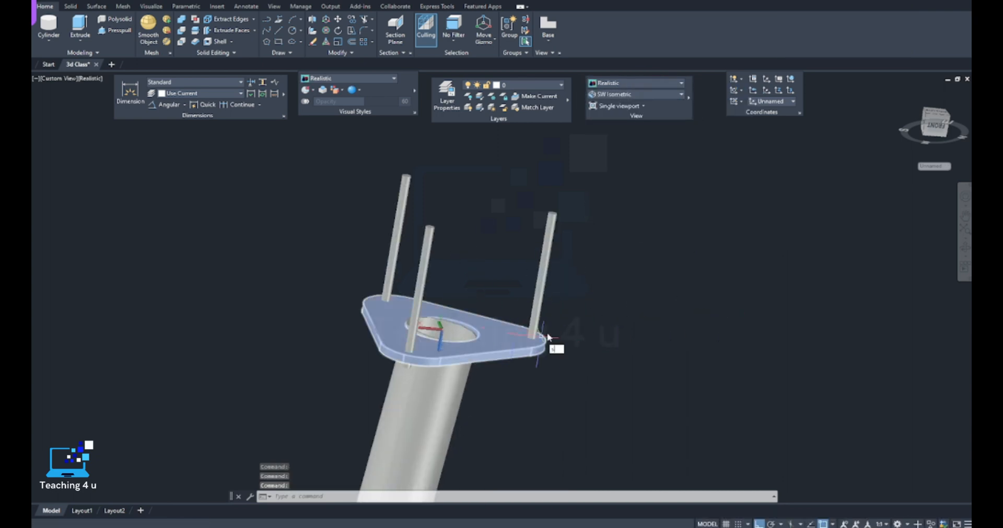
text(SU)
key(Return)
click(550, 344)
key(Return)
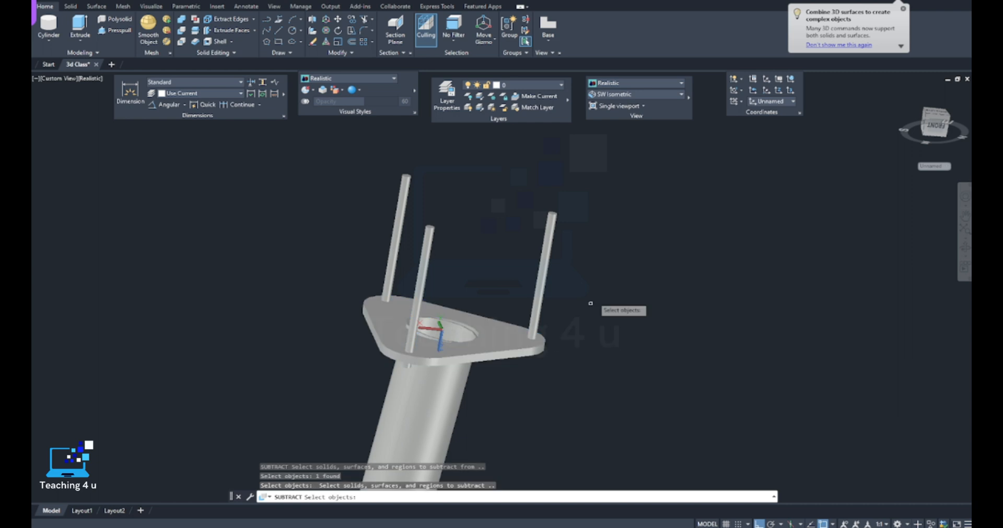
click(629, 220)
click(369, 251)
key(Return)
- Examine the drilled triangular flange and the pipe branch from the front and from several angles
shift+middle_drag(600, 252, 678, 404)
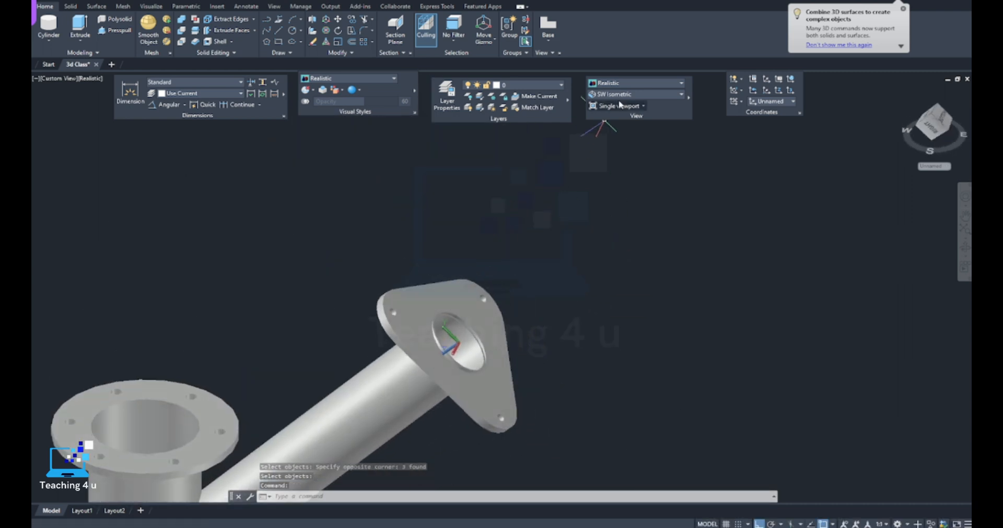
click(635, 94)
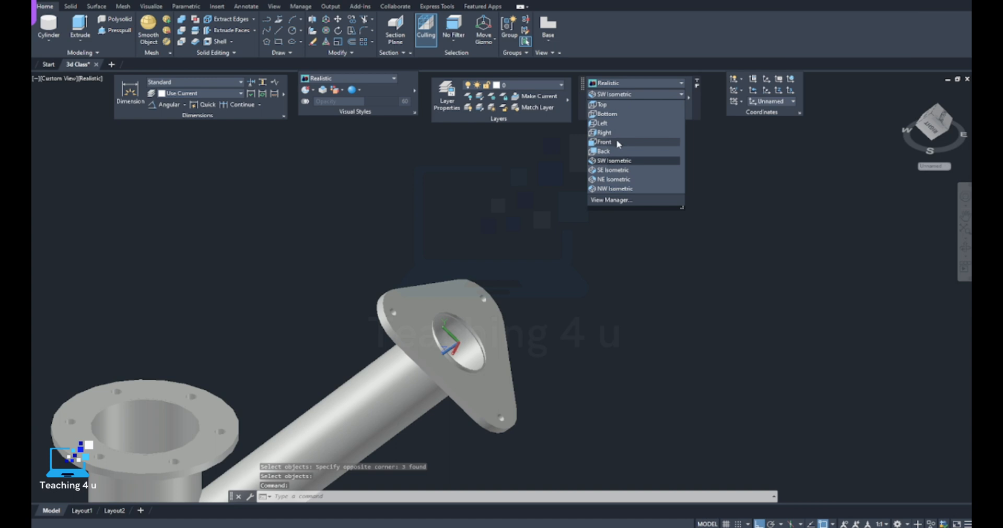
click(618, 143)
shift+middle_drag(560, 256, 492, 313)
scroll(582, 202, up, 5)
shift+middle_drag(615, 234, 687, 172)
scroll(533, 303, down, 5)
shift+middle_drag(589, 264, 632, 206)
- Set the Front view and frame the flange on the inclined pipe
click(642, 98)
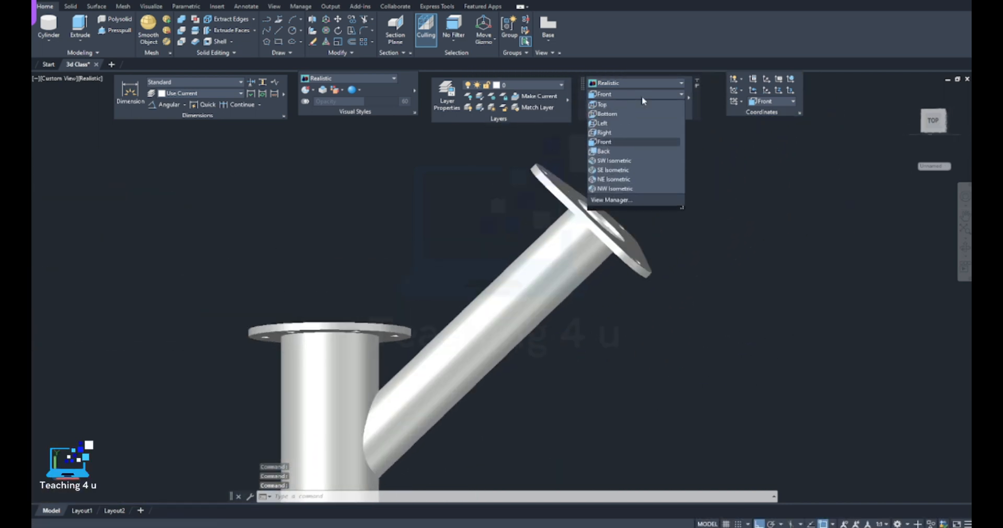
click(620, 142)
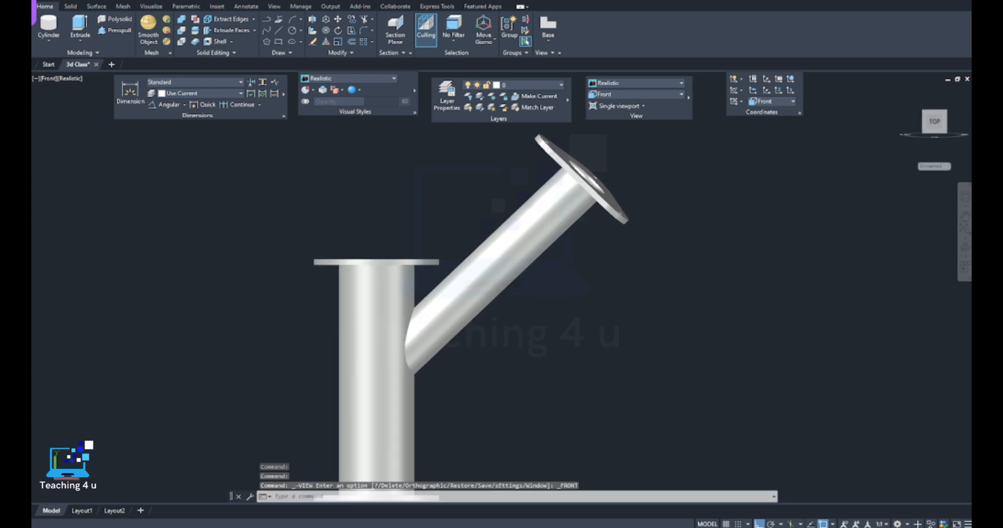
middle_drag(603, 191, 497, 273)
scroll(485, 274, up, 10)
scroll(487, 222, down, 8)
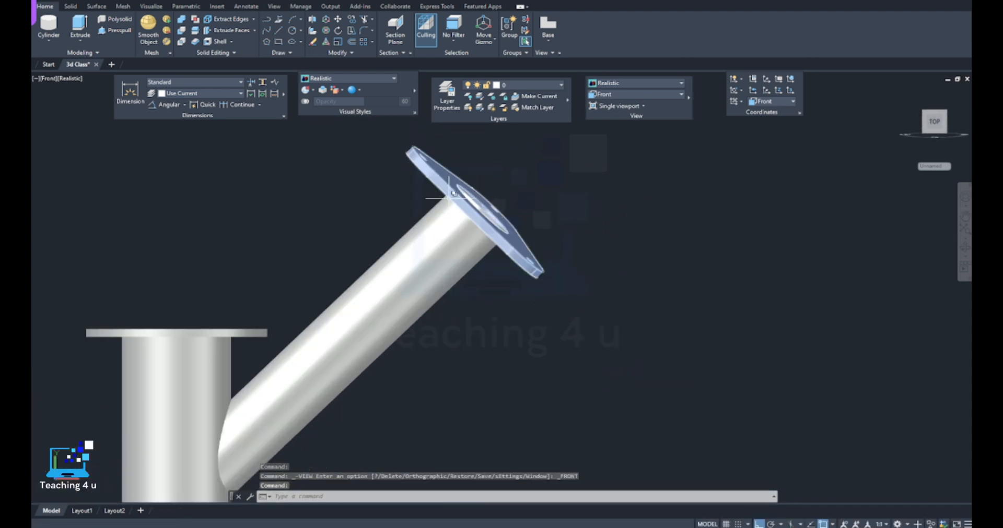
- Examine the triangular flange on the inclined pipe and the whole pipe branch from several angles
shift+middle_drag(487, 222, 403, 253)
shift+middle_drag(519, 261, 651, 283)
middle_drag(319, 397, 562, 336)
scroll(512, 243, down, 6)
scroll(507, 310, up, 6)
shift+middle_drag(507, 310, 441, 257)
- Review the pipe branch in the SW, SE, NE and NW Isometric views and the Top view
click(623, 95)
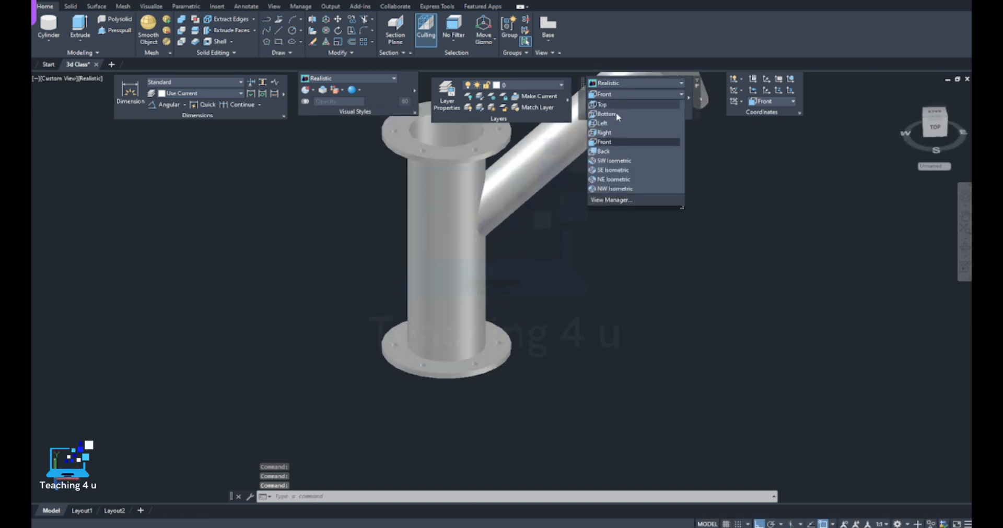
click(616, 161)
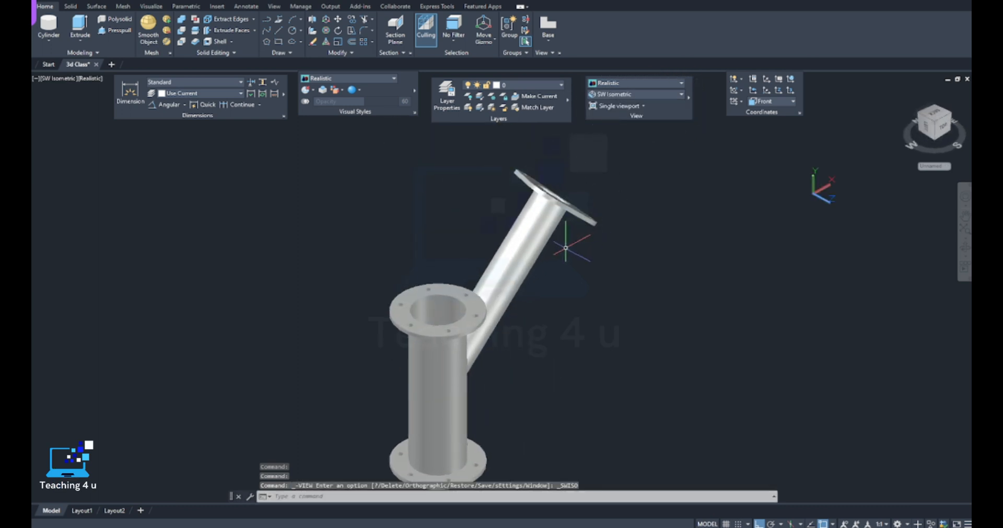
click(634, 95)
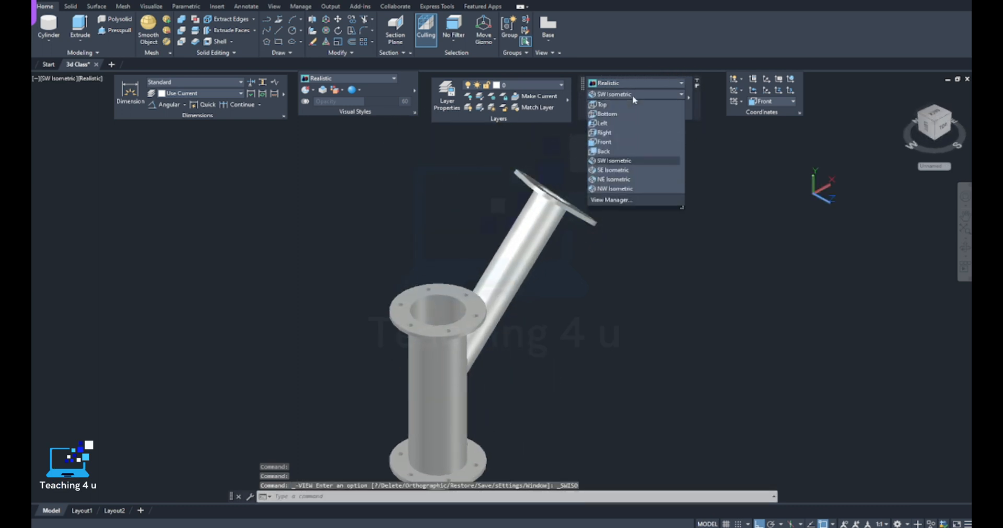
click(617, 174)
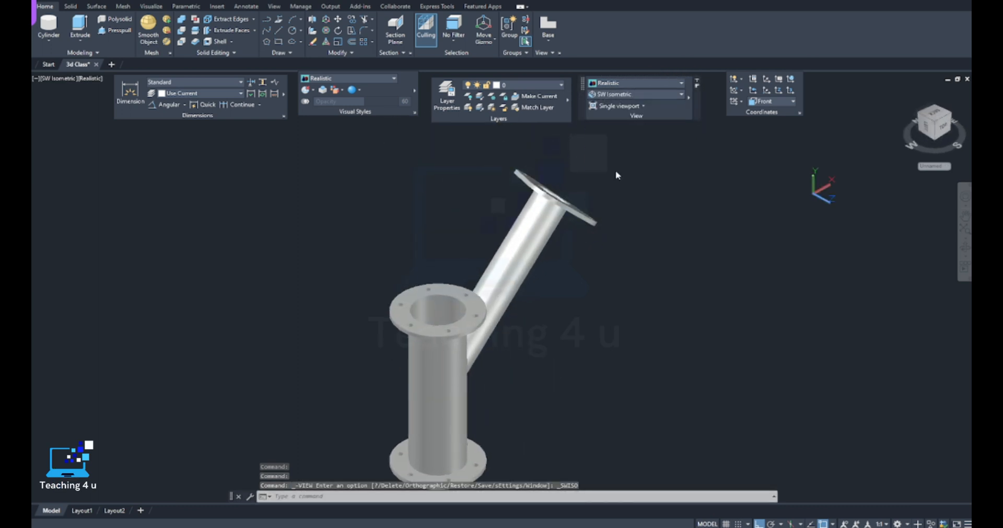
click(625, 97)
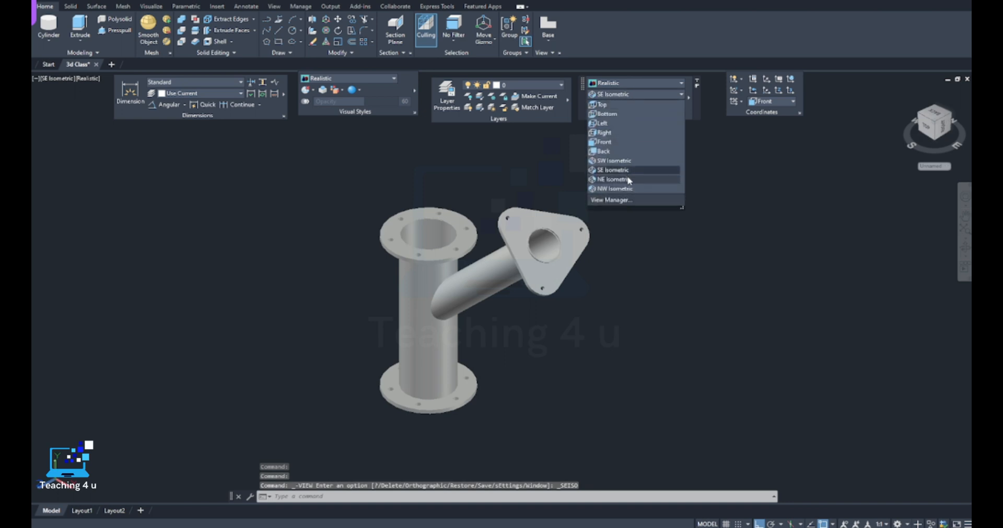
click(628, 180)
click(631, 96)
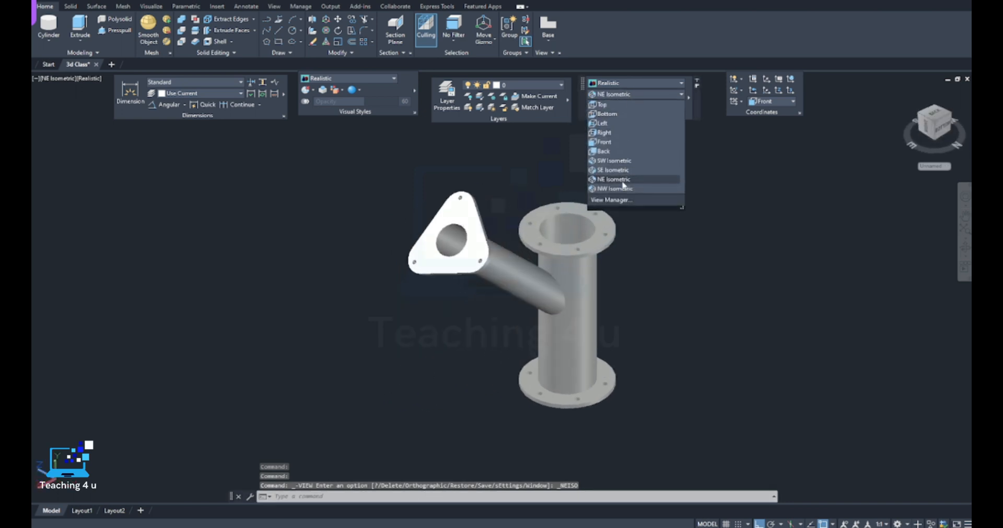
click(626, 189)
click(615, 95)
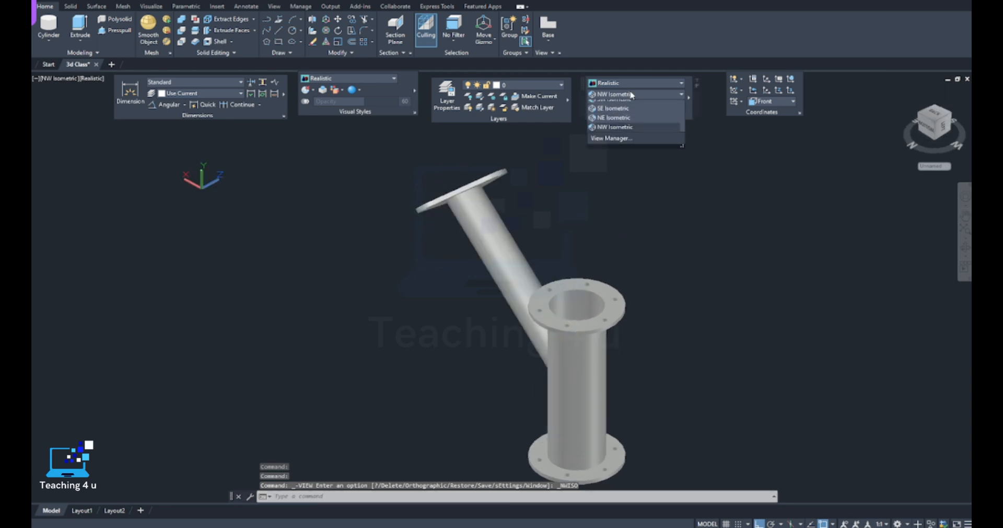
click(612, 106)
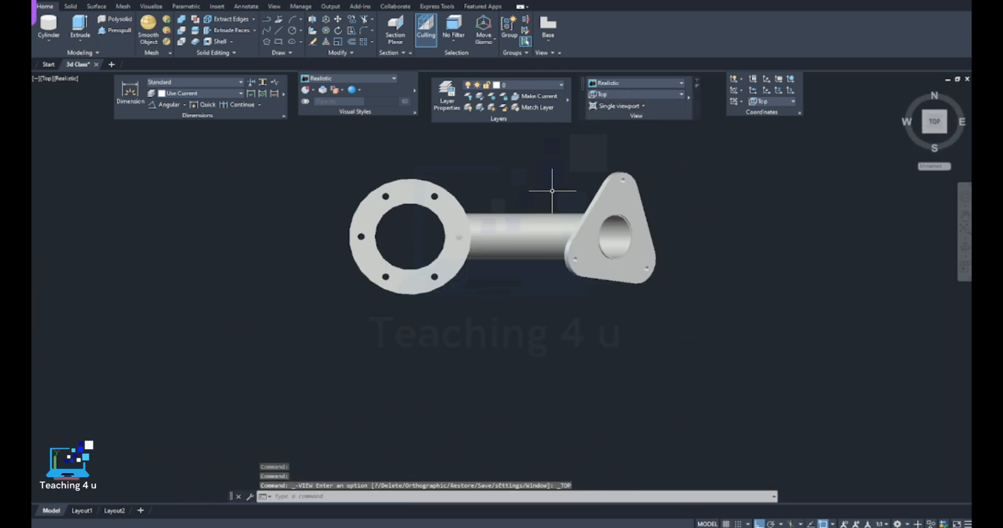
- Inspect the finished branch from oblique angles, look closely at the pipe junction and frame the whole model
shift+middle_drag(557, 324, 567, 289)
scroll(564, 190, down, 3)
scroll(529, 269, up, 2)
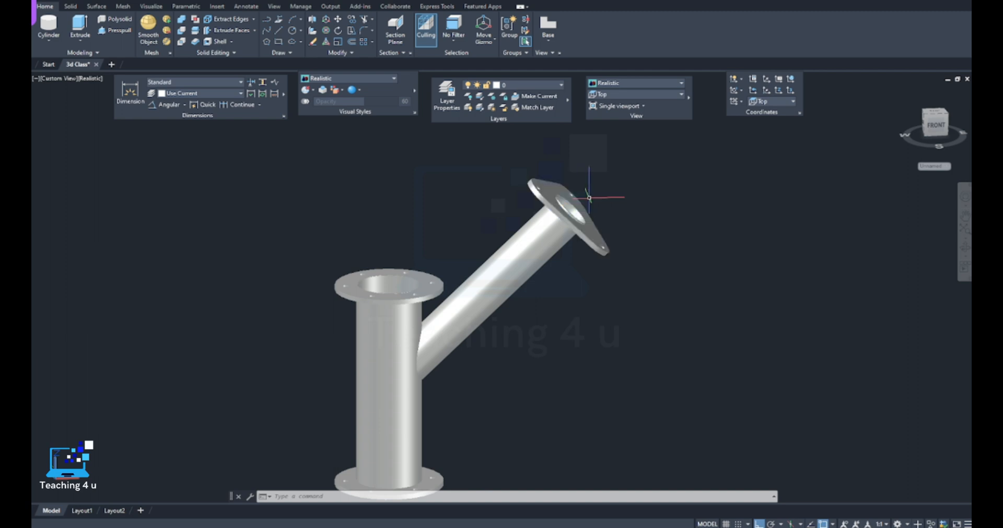
shift+middle_drag(653, 272, 597, 326)
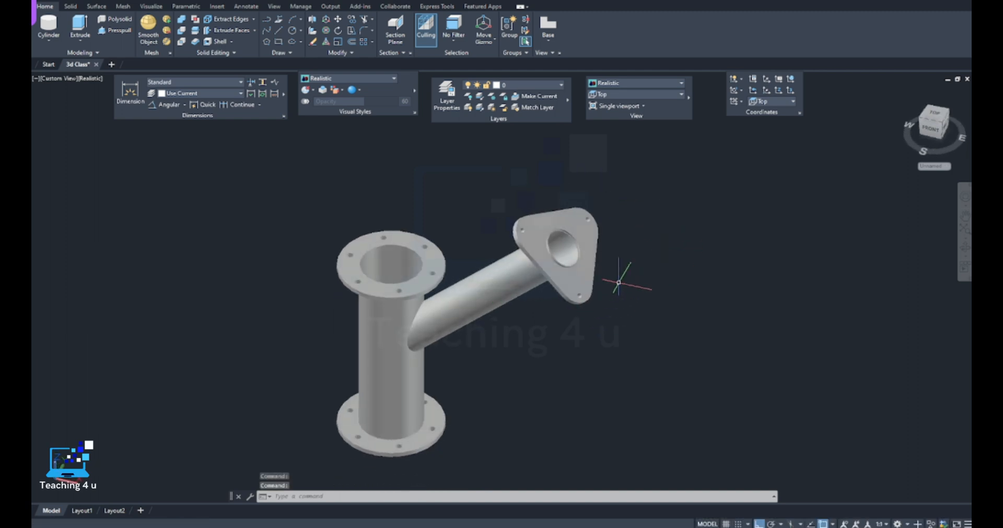
middle_drag(618, 284, 593, 297)
scroll(573, 351, up, 3)
shift+middle_drag(492, 374, 459, 338)
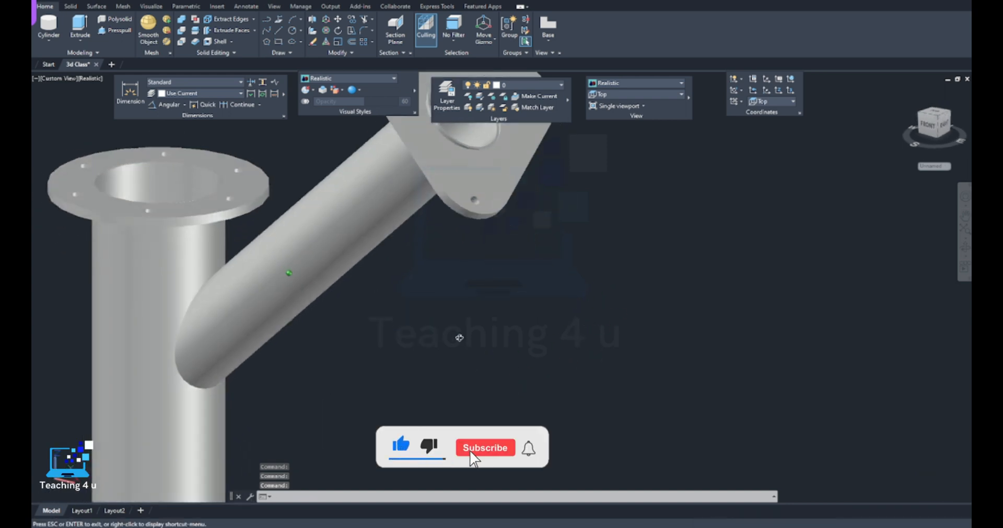
scroll(464, 273, down, 4)
middle_drag(430, 282, 486, 251)
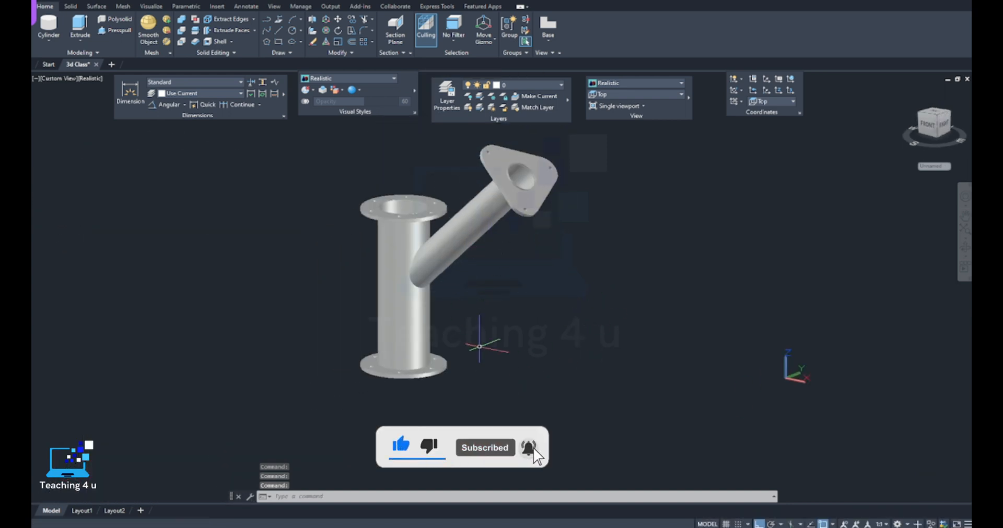